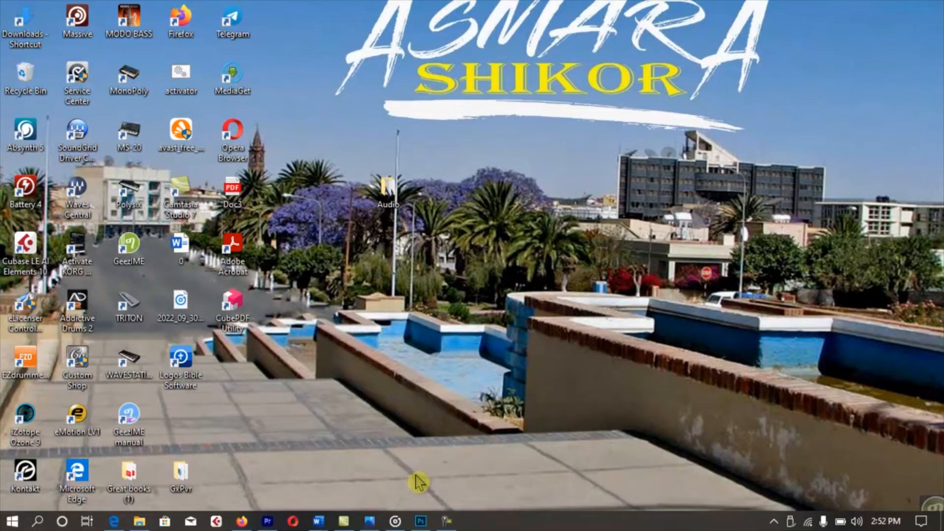
Switch to Photoshop's home screen, which lists recent files Cover 1.psd and Cover 2.psd.
mouse_move(419, 525)
click(419, 525)
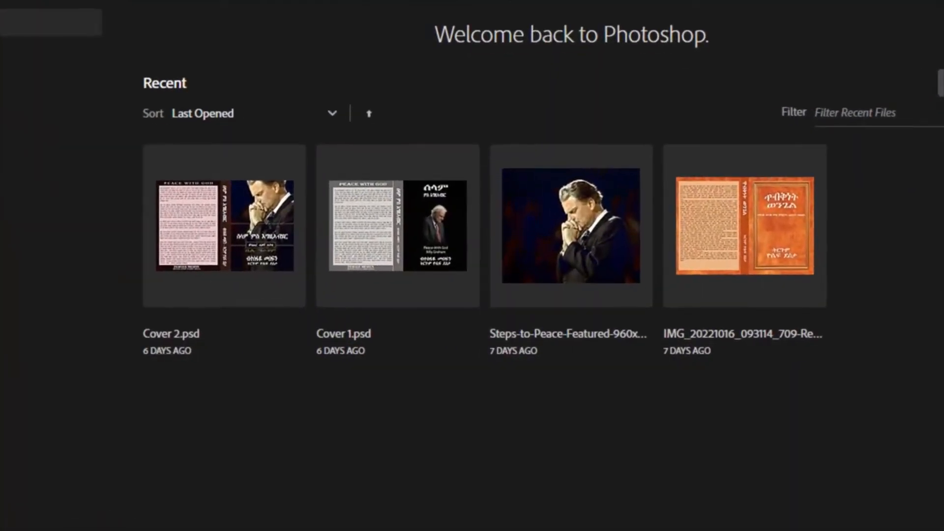
Create an Untitled-1 document, 1280 × 720 pixels, 300 ppi, RGB, white background.
click(49, 22)
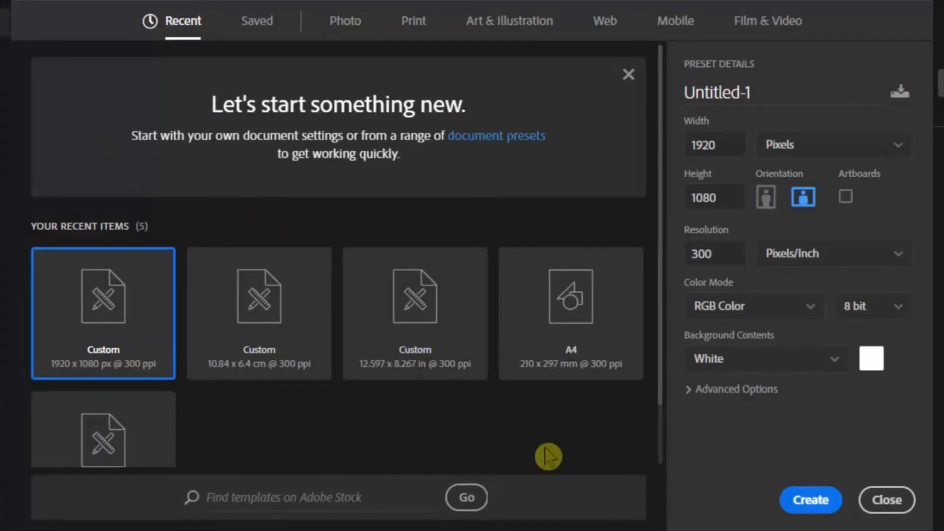
click(834, 156)
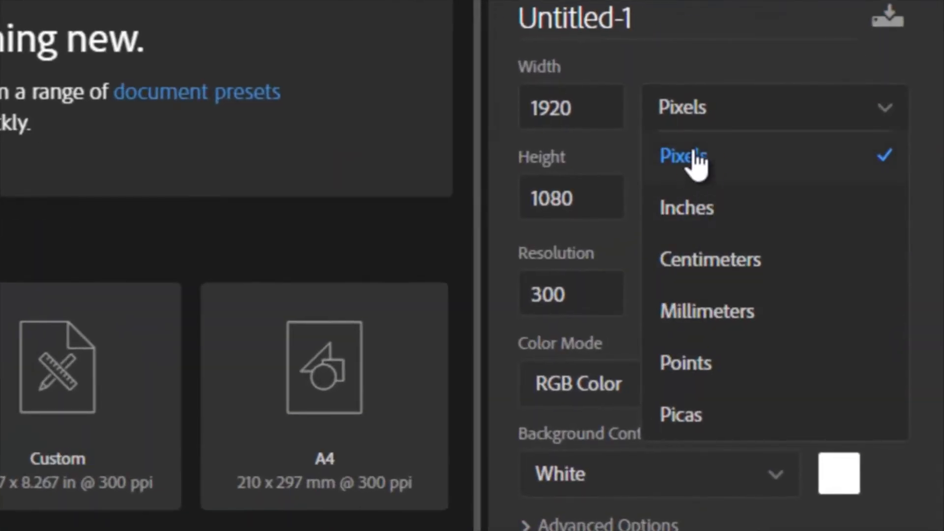
click(697, 162)
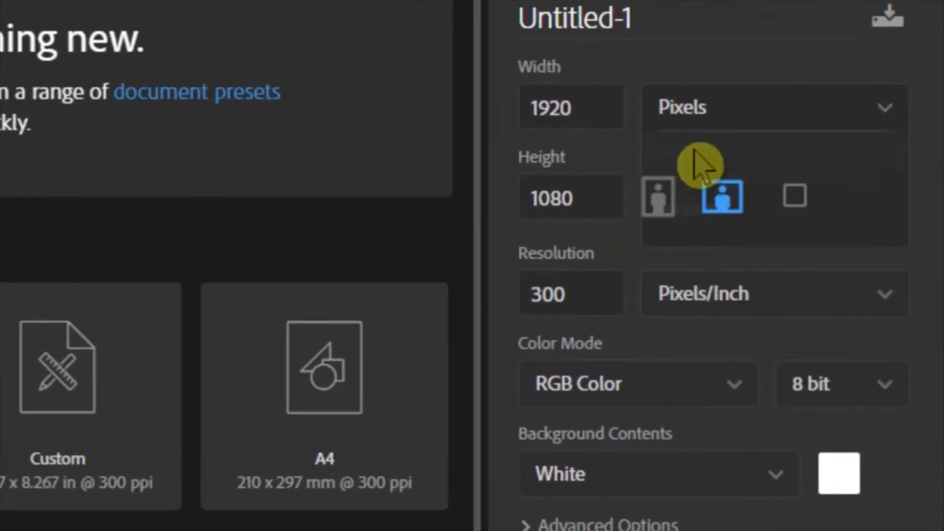
double_click(556, 110)
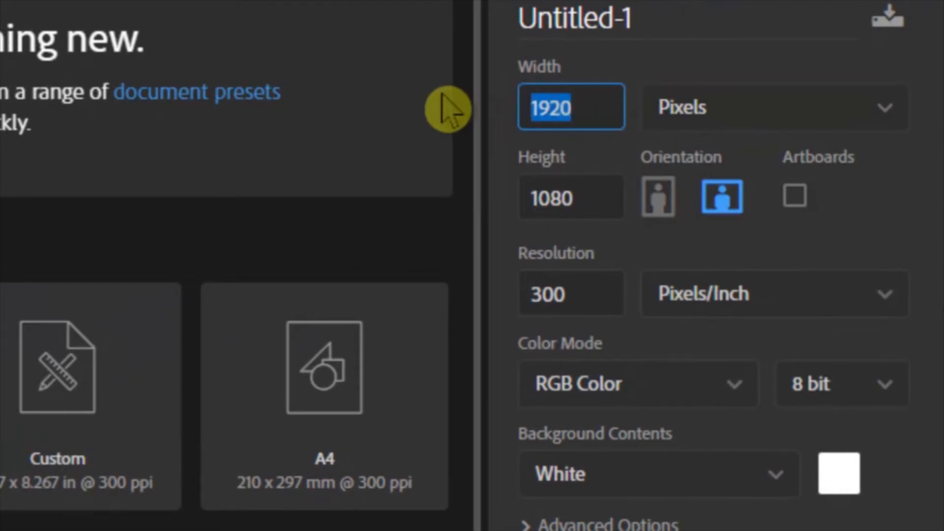
text(1)
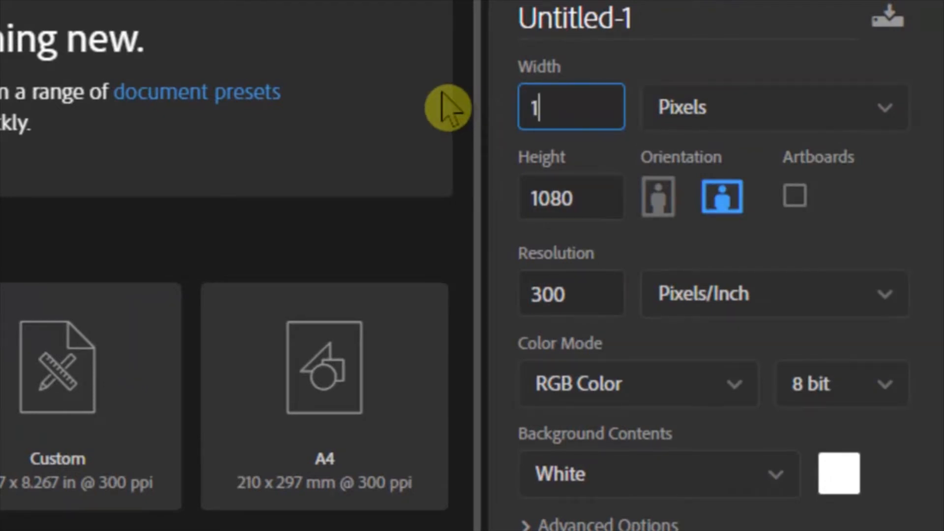
text(280)
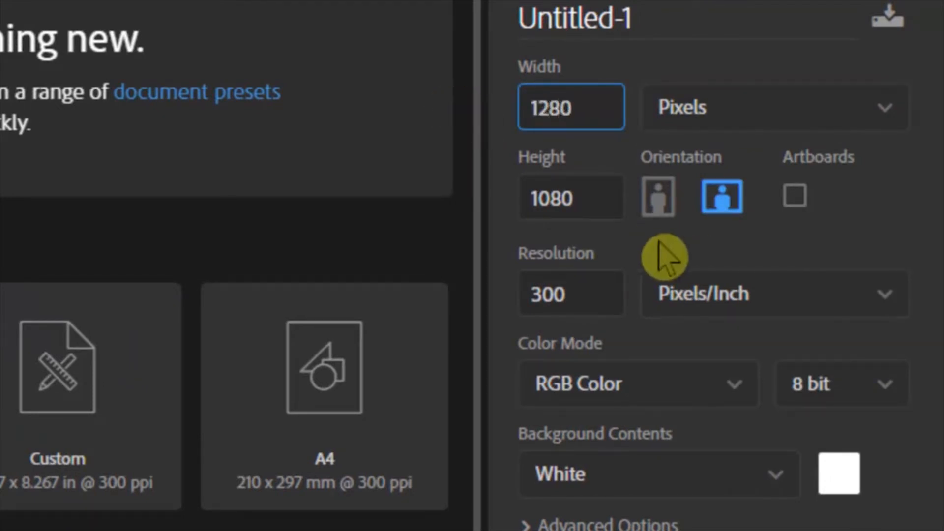
double_click(600, 199)
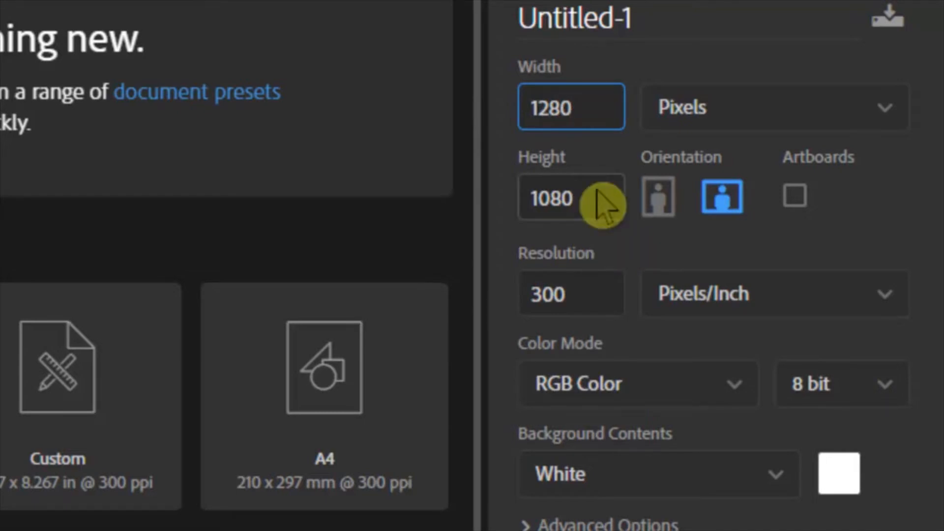
text(7)
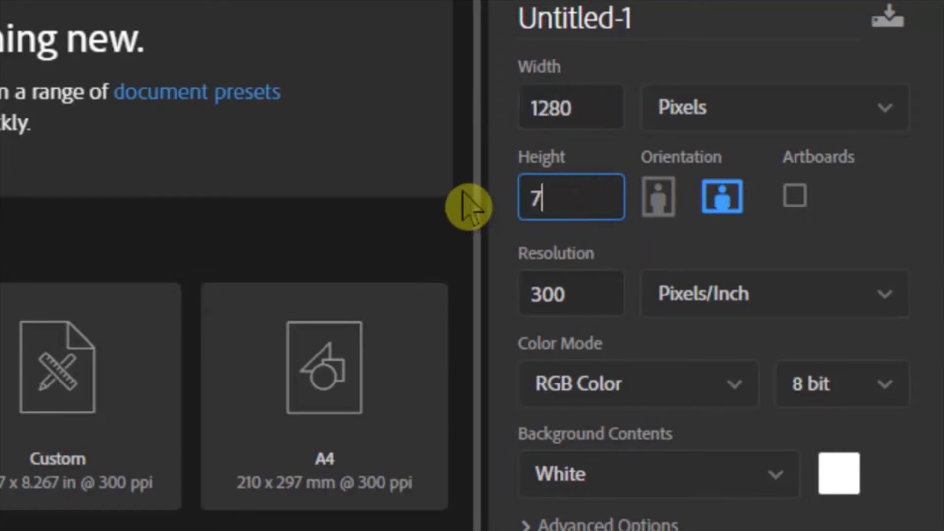
text(20)
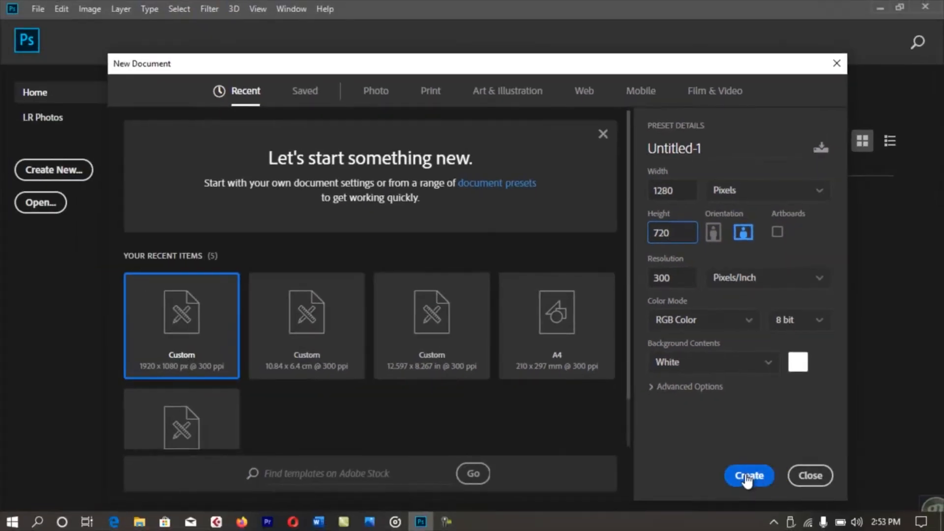
click(748, 478)
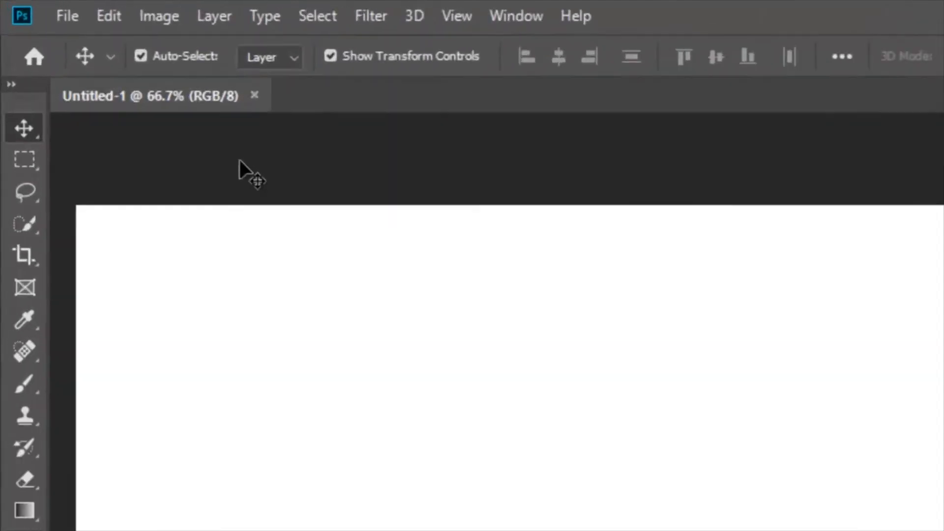
Open 20220617_203302.jpg from the D:\Children folder.
click(69, 27)
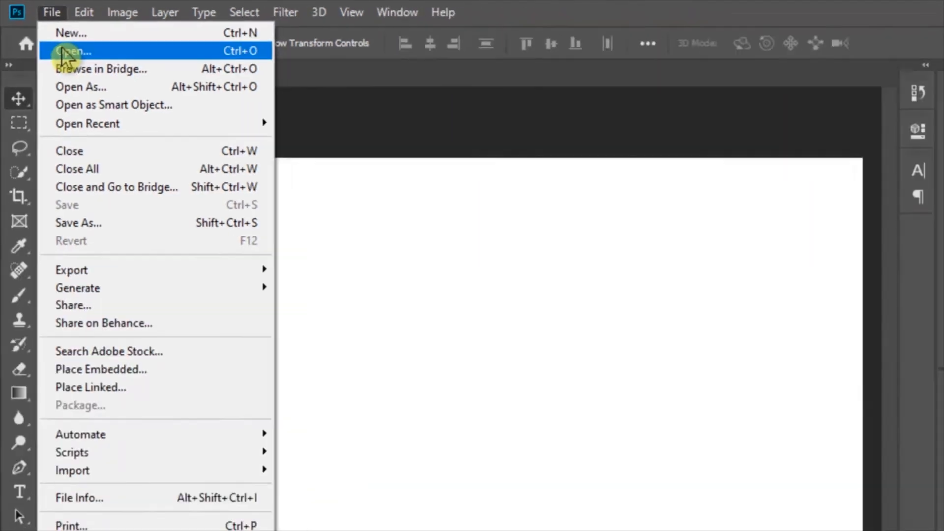
click(95, 78)
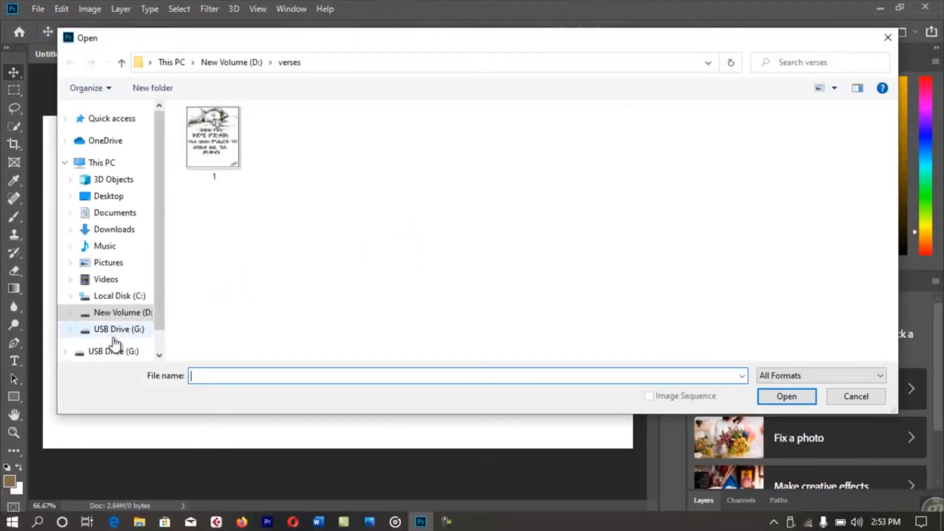
click(118, 314)
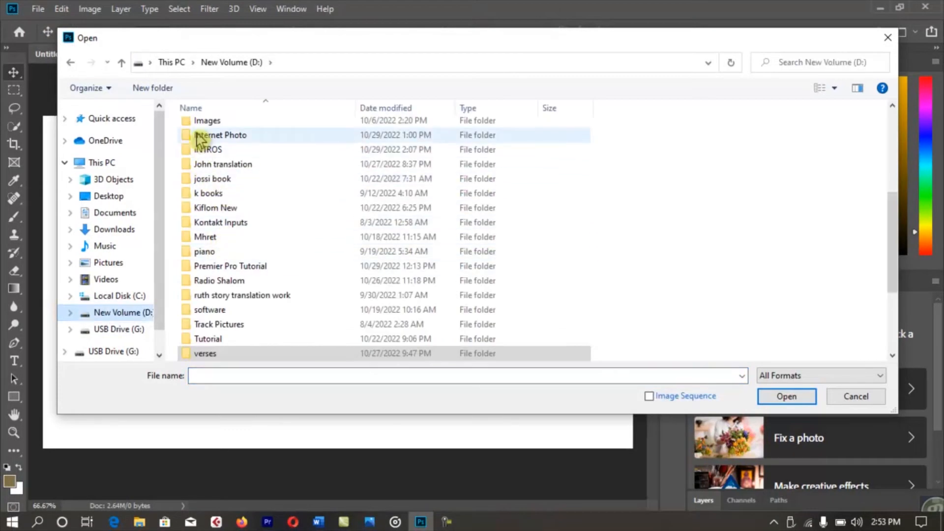
scroll(200, 140, up, 5)
double_click(206, 158)
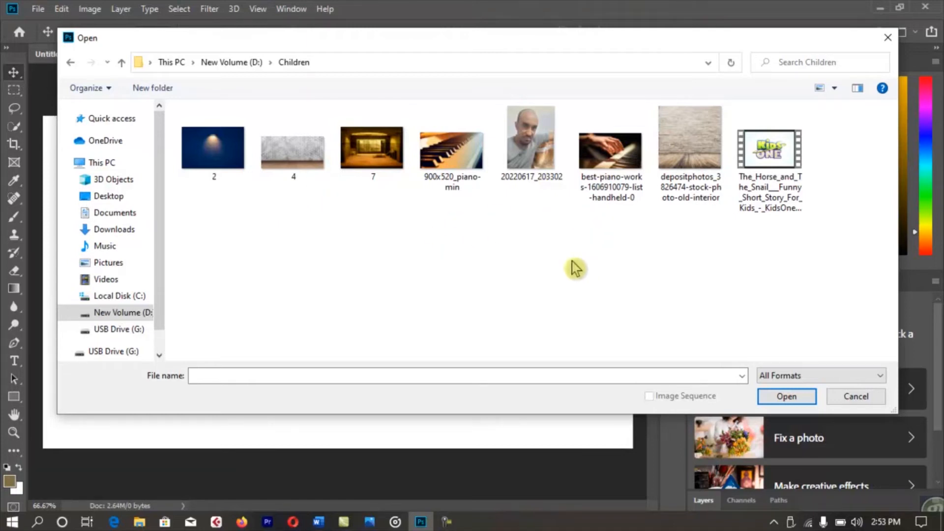
double_click(530, 147)
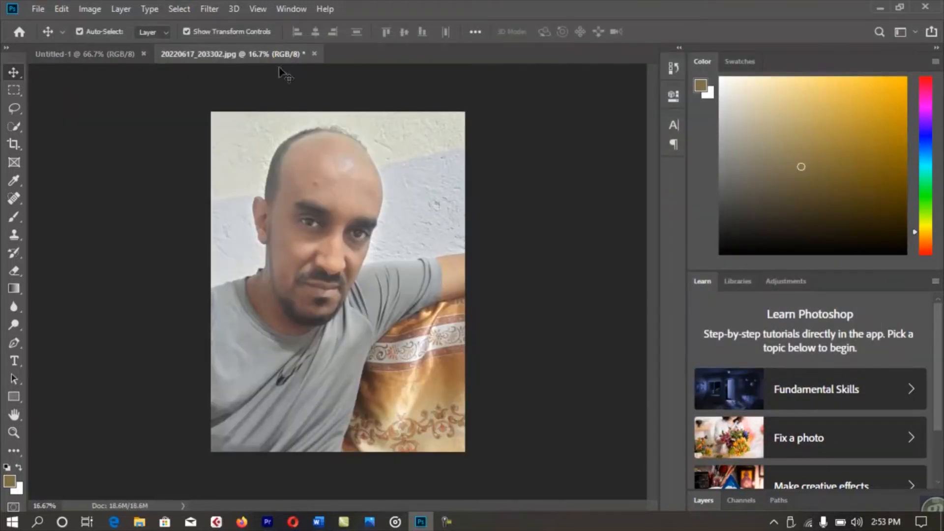
Copy the portrait photo onto Untitled-1 as Layer 1 and close the original photo document.
drag(203, 61, 635, 92)
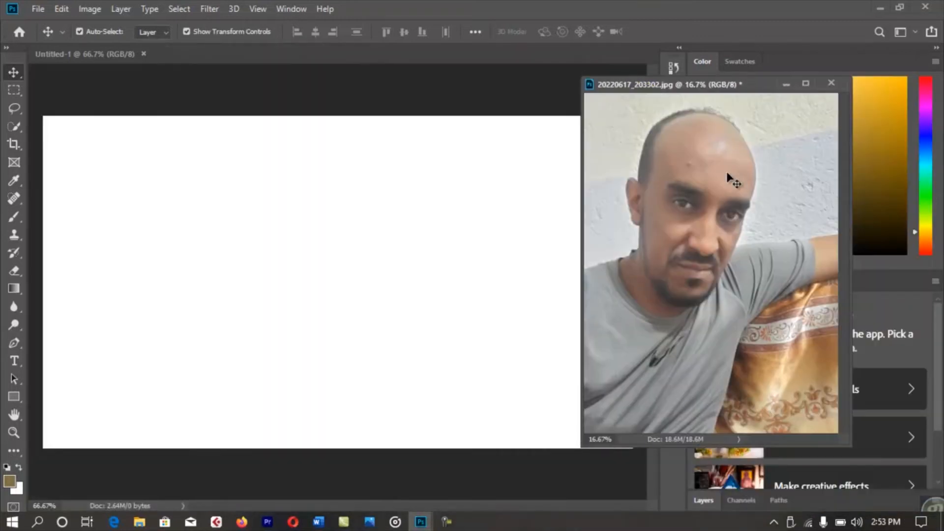
drag(731, 180, 237, 301)
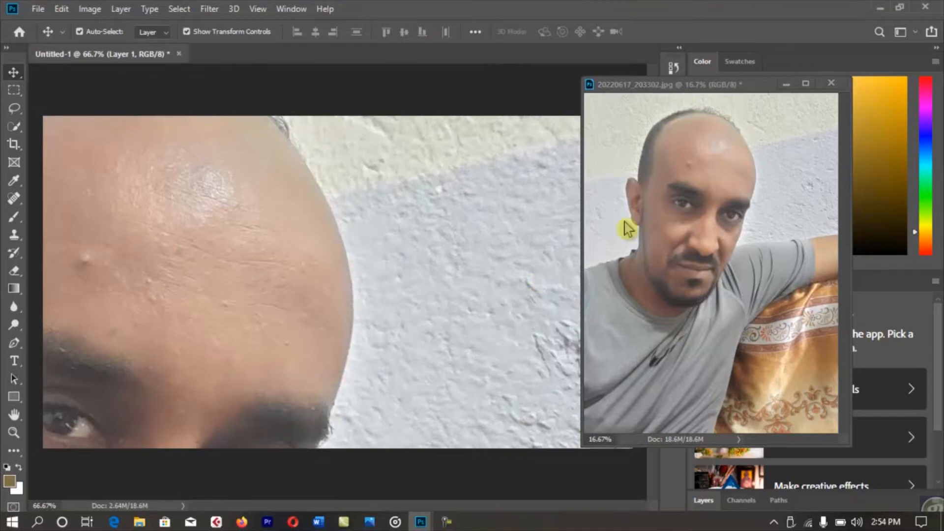
click(831, 84)
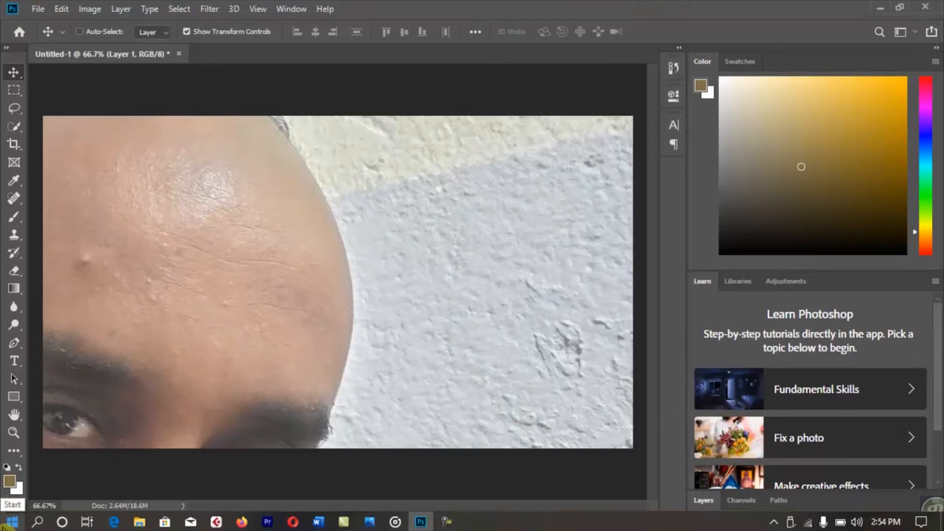
Scale the portrait to 17.04% and place it against the canvas's left edge.
key(ctrl+minus)
key(ctrl+minus)
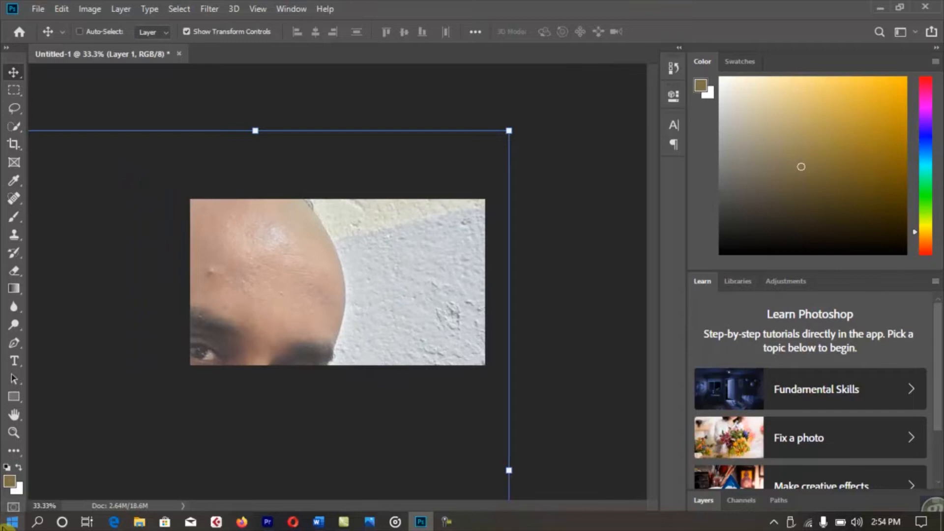
key(ctrl+minus)
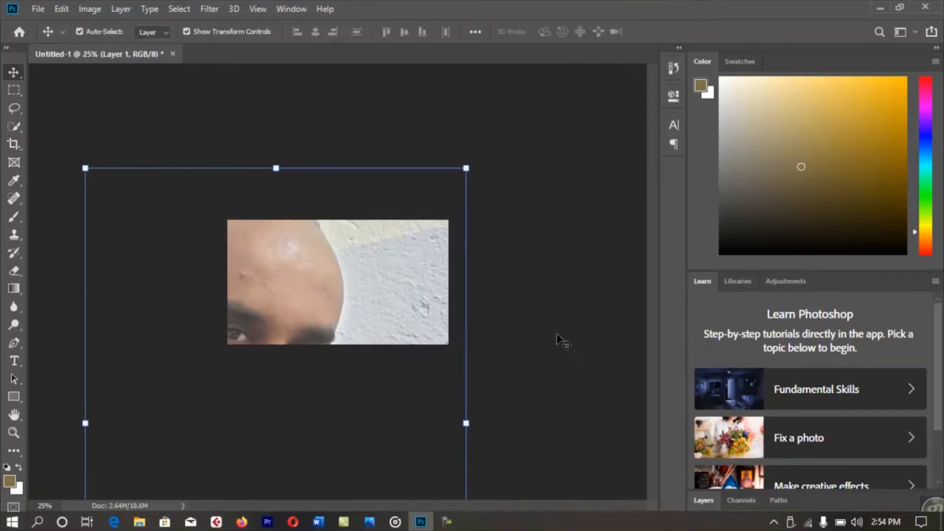
drag(468, 168, 436, 208)
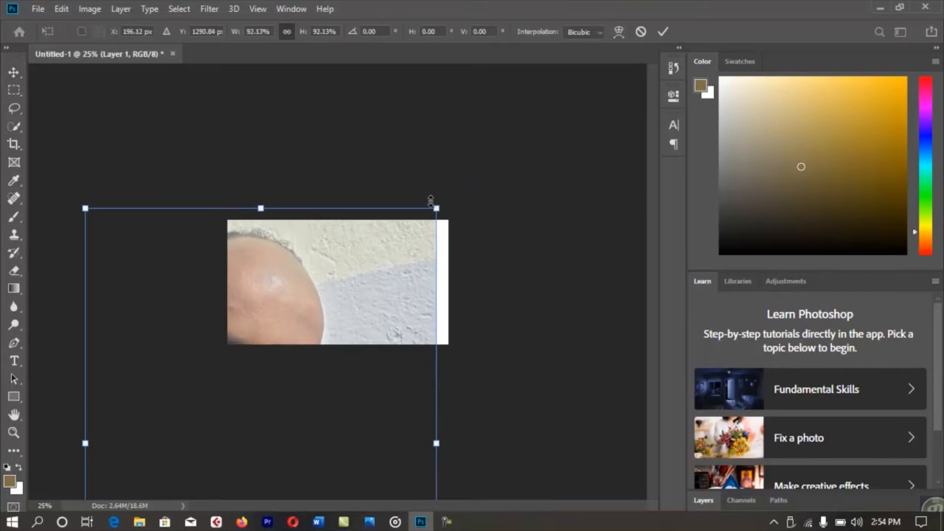
key(ctrl+z)
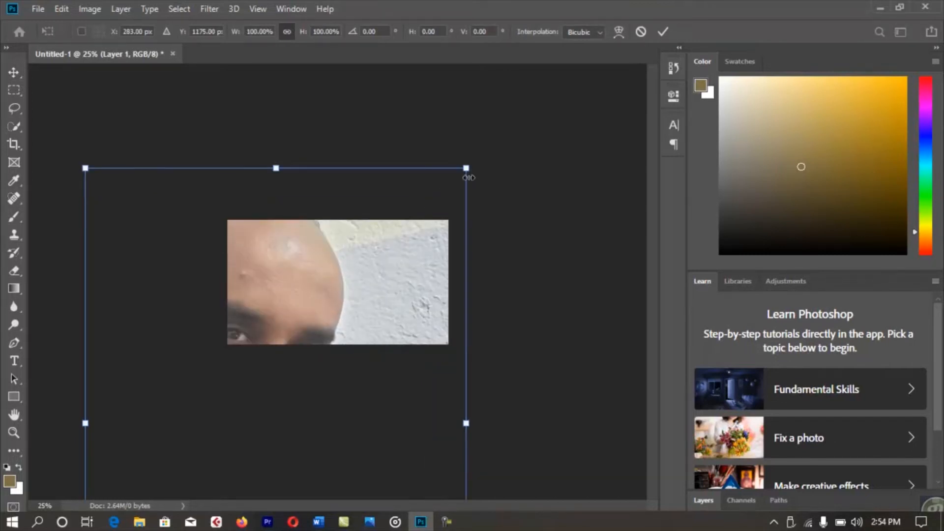
drag(468, 167, 302, 383)
drag(271, 443, 331, 215)
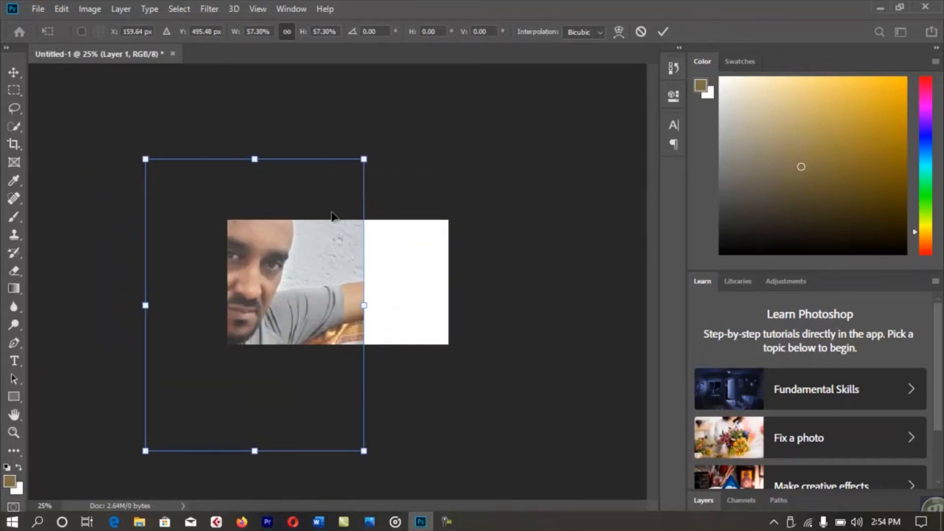
drag(366, 153, 272, 241)
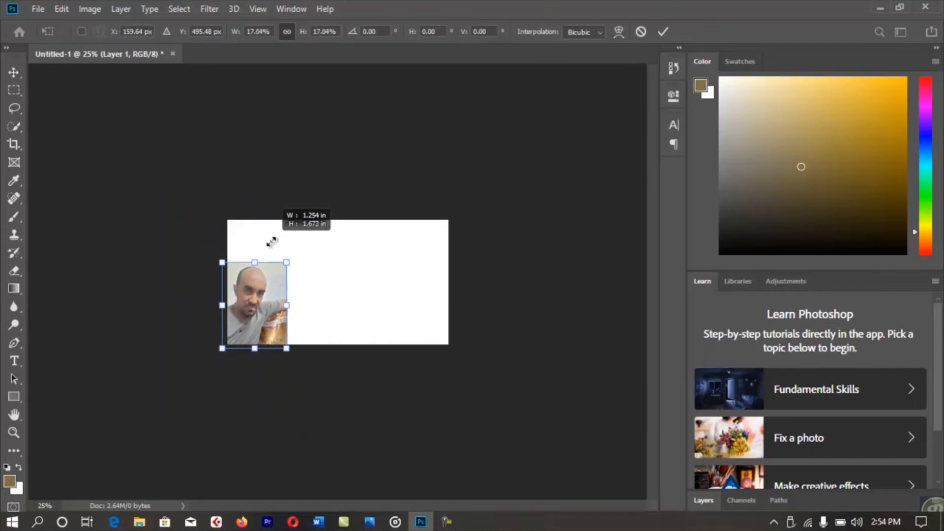
drag(276, 289, 282, 272)
key(ctrl+plus)
key(ctrl+plus)
key(ctrl+plus)
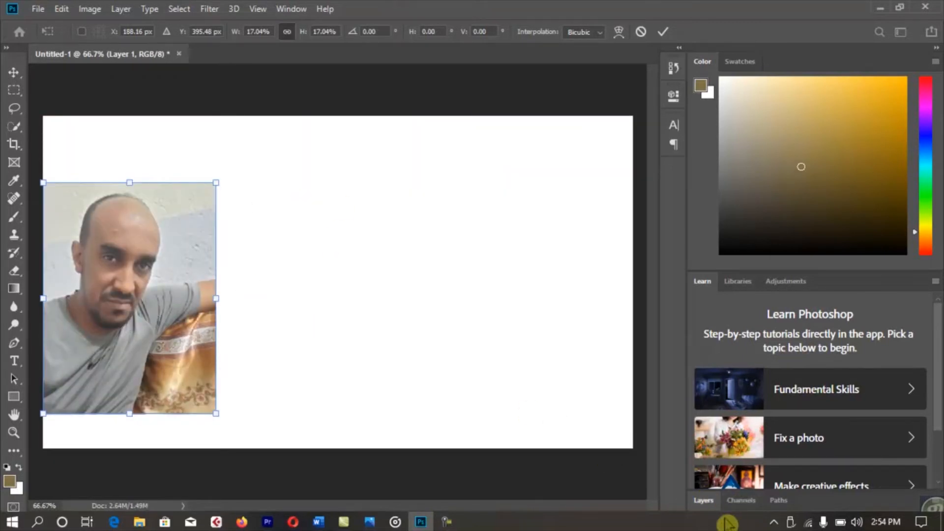
Commit the Layer 1 resize, then softly erase the wall beside the head and above the arm.
click(703, 506)
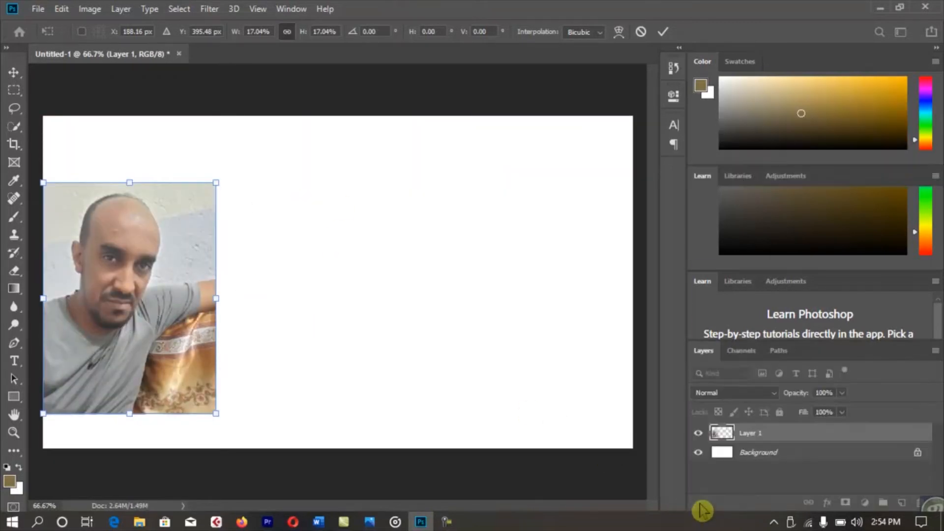
click(780, 437)
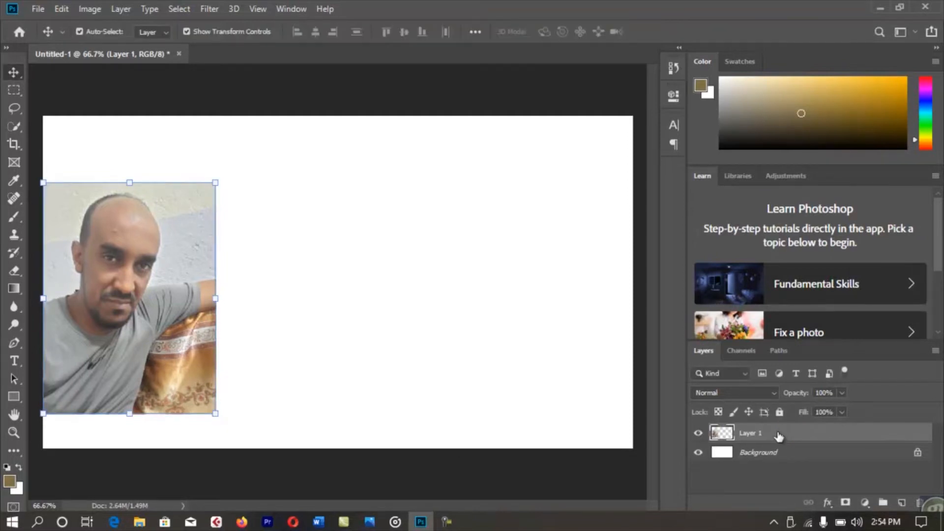
right_click(780, 438)
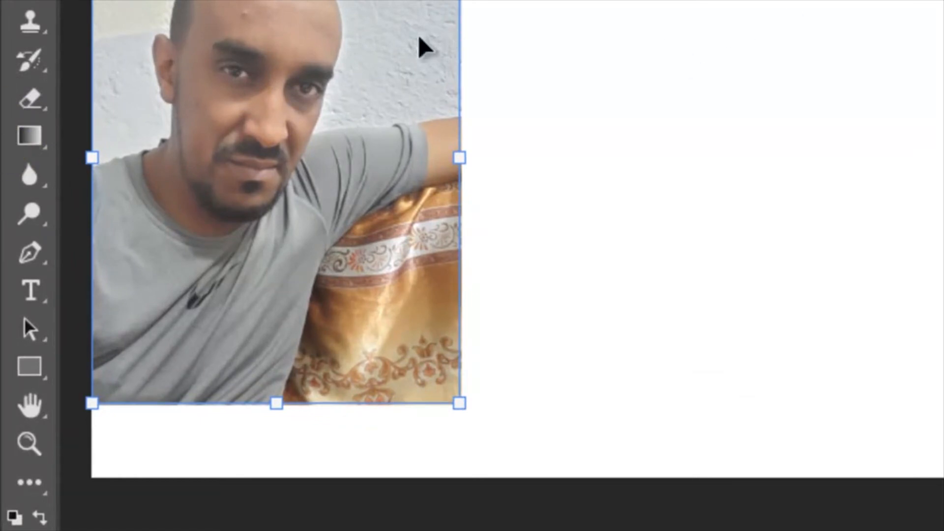
click(28, 98)
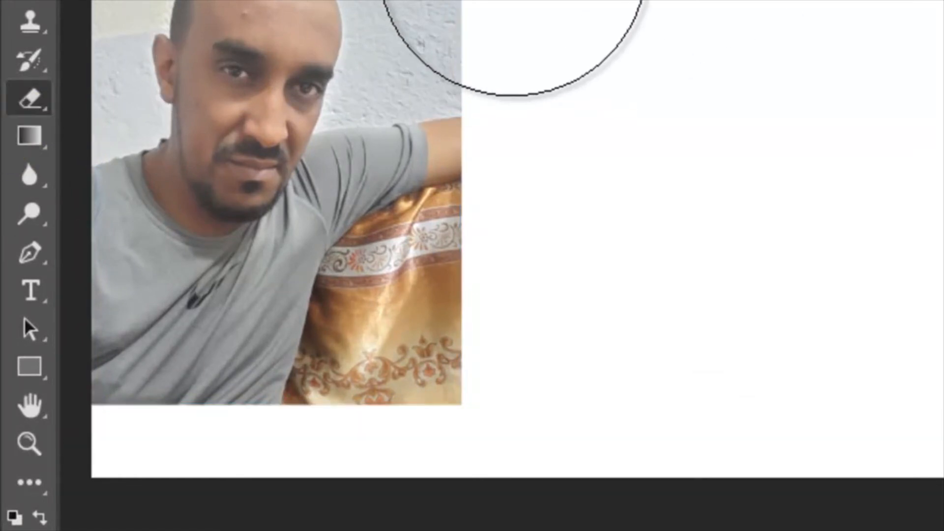
key(bracketleft)
key(bracketleft)
key(bracketleft)
key(bracketleft)
key(bracketleft)
key(bracketleft)
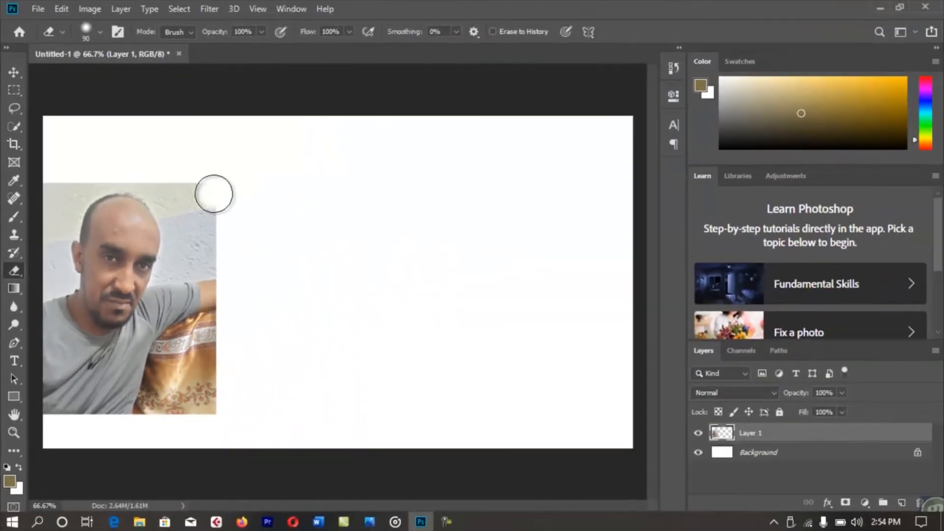
mouse_move(214, 193)
mouse_down()
mouse_move(173, 184)
mouse_move(198, 228)
mouse_move(214, 237)
mouse_move(229, 220)
mouse_move(195, 241)
mouse_move(156, 166)
mouse_move(135, 155)
mouse_move(81, 160)
mouse_move(38, 213)
mouse_move(35, 279)
mouse_move(62, 196)
mouse_move(91, 174)
mouse_move(148, 168)
mouse_move(96, 165)
mouse_move(79, 176)
mouse_move(47, 224)
mouse_move(52, 279)
mouse_up()
mouse_move(224, 252)
mouse_down()
mouse_move(183, 256)
mouse_move(177, 201)
mouse_move(131, 164)
mouse_move(93, 171)
mouse_move(63, 201)
mouse_move(117, 185)
mouse_up()
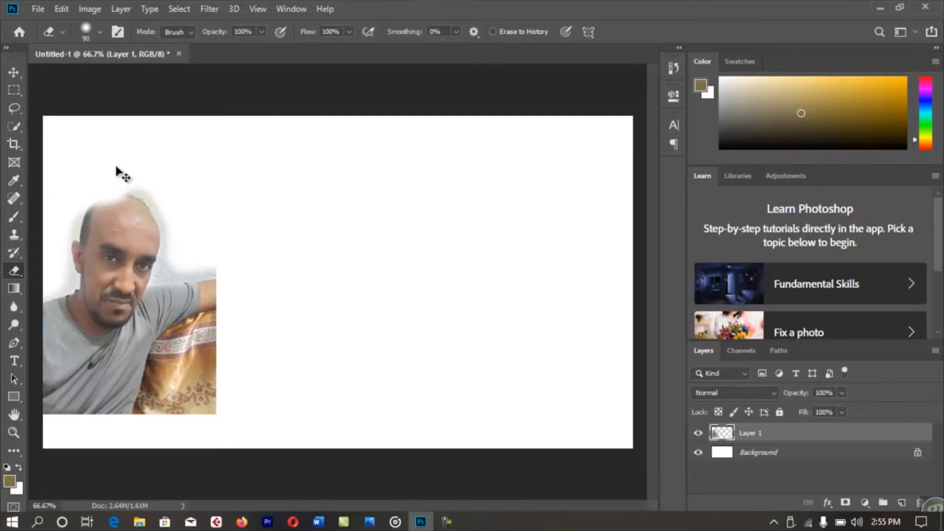
key(ctrl+z)
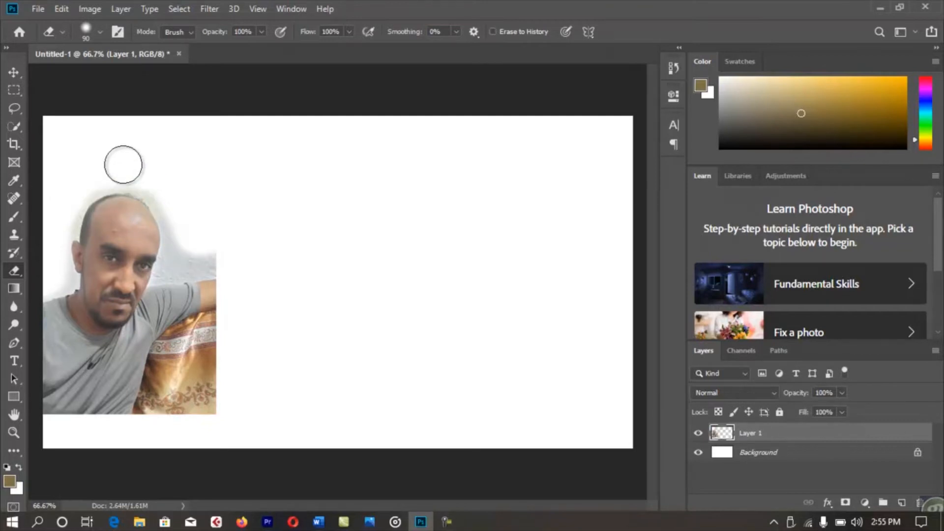
At 200% zoom with a 50 px eraser, erase the wall around the top of the head and beside the face.
key(ctrl+plus)
key(ctrl+plus)
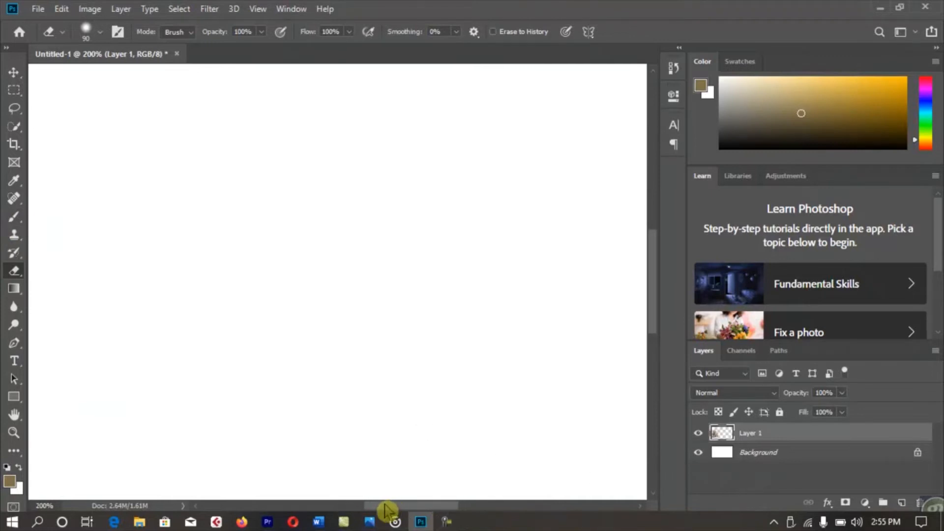
drag(386, 510, 285, 510)
scroll(327, 391, up, 5)
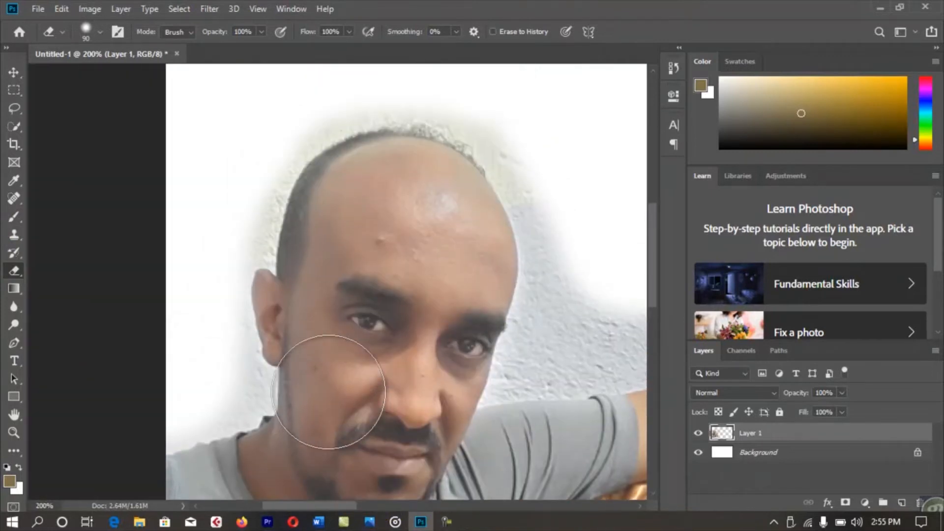
scroll(329, 392, up, 2)
drag(573, 359, 586, 255)
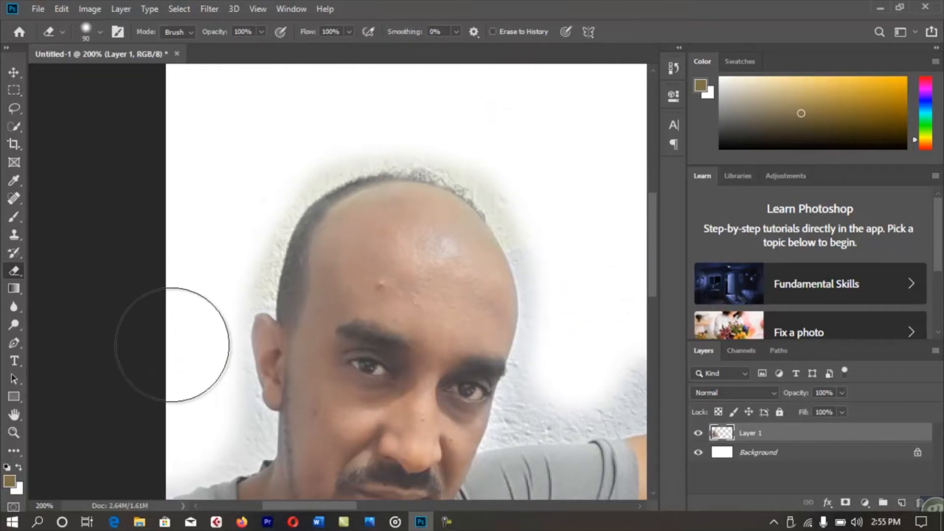
mouse_move(605, 253)
mouse_down()
mouse_move(627, 351)
mouse_move(597, 360)
mouse_move(578, 363)
mouse_move(572, 260)
mouse_up()
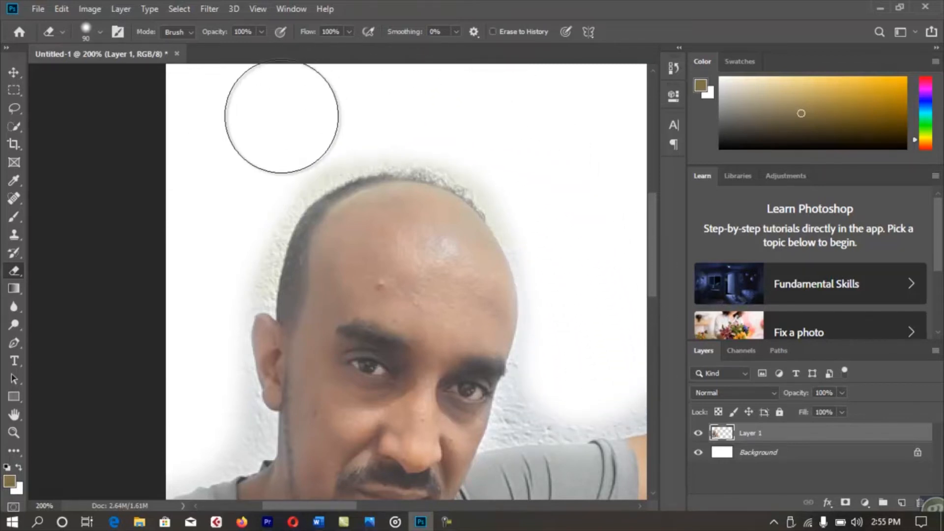
key(bracketleft)
key(bracketleft)
key(bracketleft)
key(bracketleft)
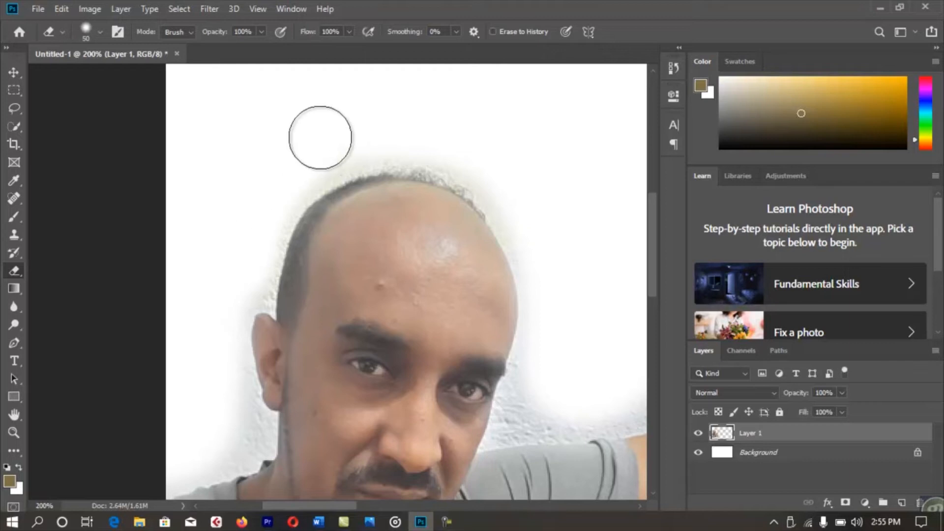
drag(331, 510, 355, 506)
mouse_move(496, 390)
mouse_down()
mouse_move(354, 400)
mouse_move(423, 409)
mouse_move(501, 390)
mouse_up()
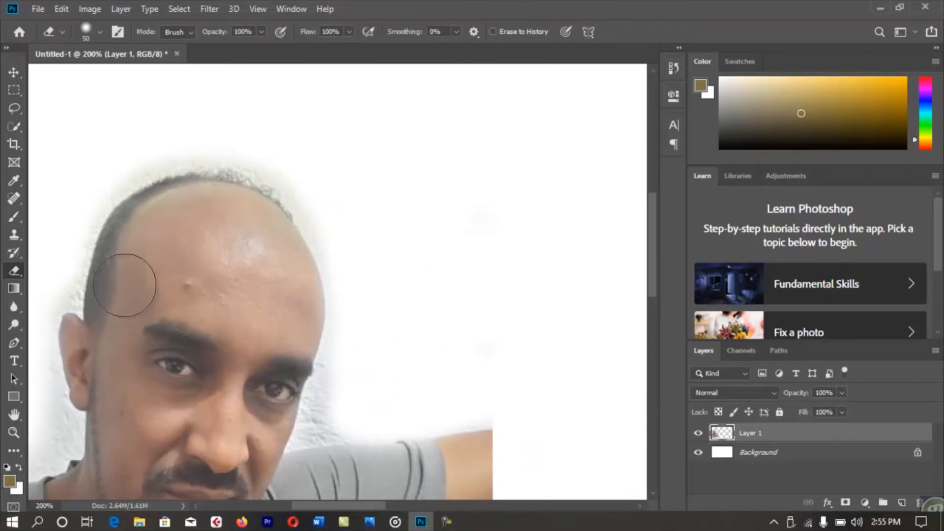
key(ctrl+0)
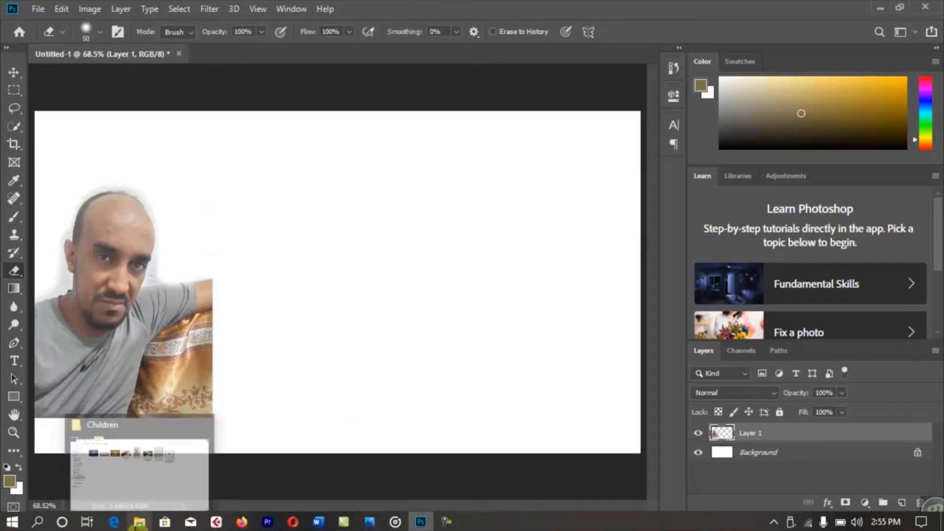
Drag best-piano-works from the Children folder into Untitled-1 as a new layer at 48% scale.
click(138, 522)
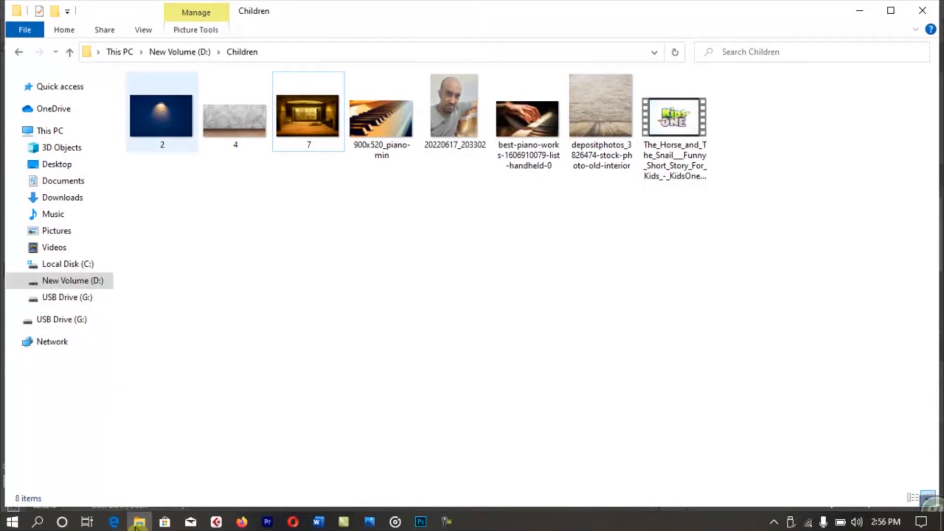
drag(156, 118, 191, 160)
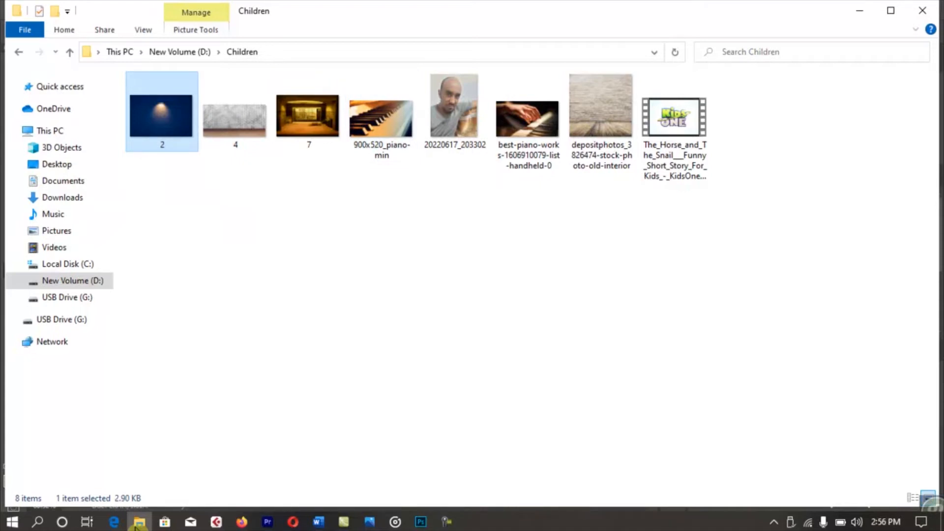
drag(527, 121, 384, 304)
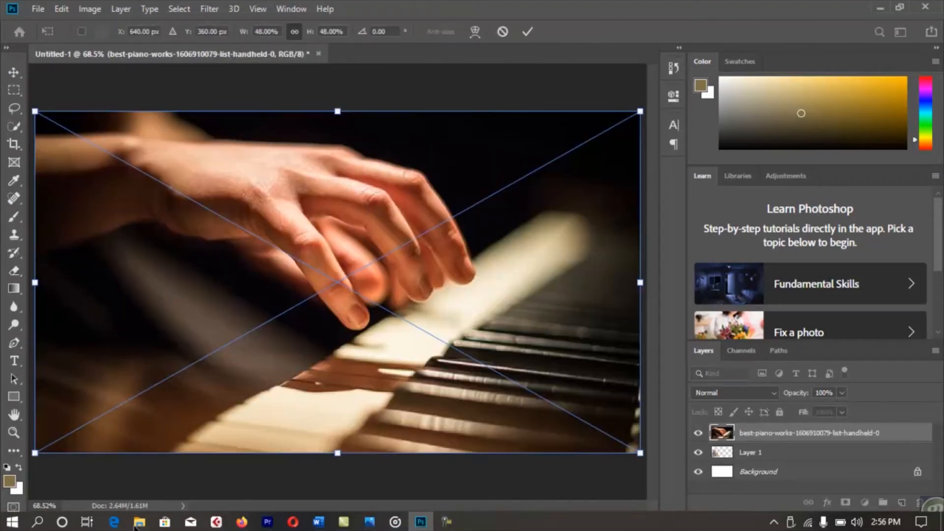
Commit the piano photo, send it beneath the portrait, and target Layer 1.
key(e)
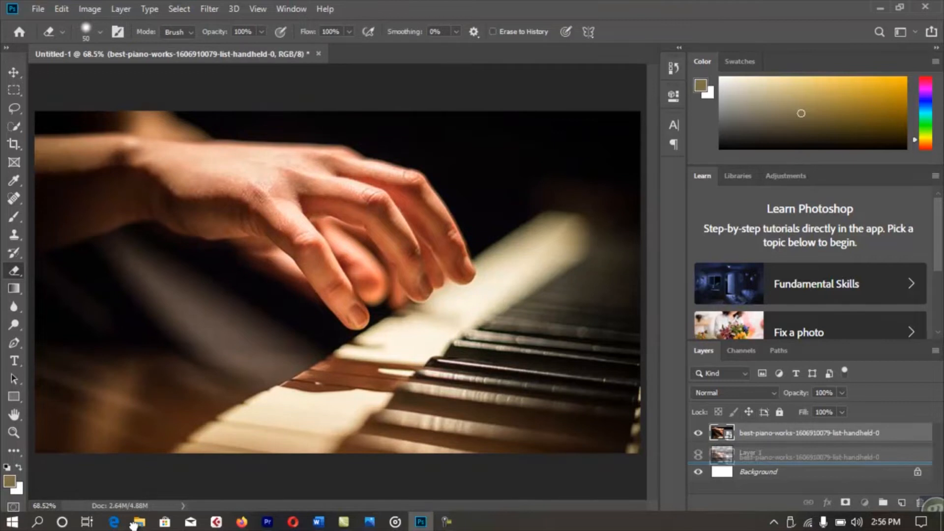
key(ctrl+bracketleft)
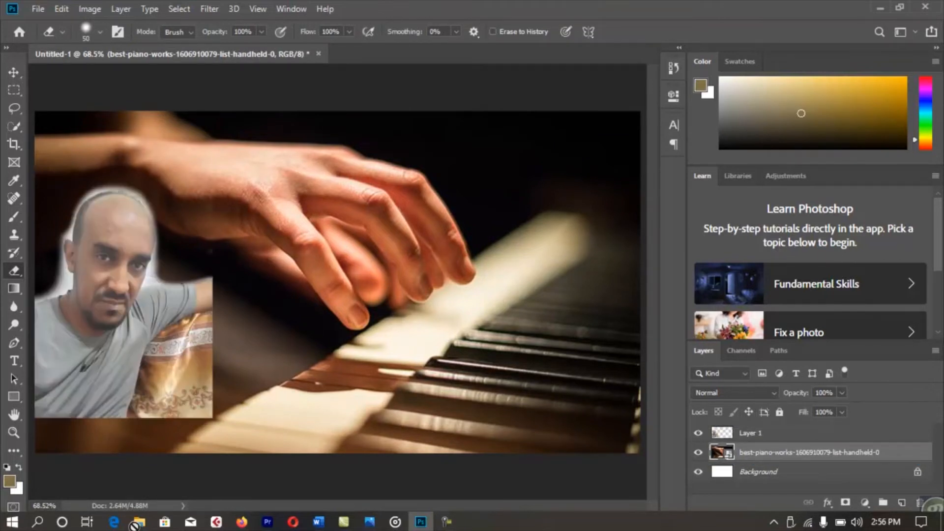
key(v)
key(alt+bracketright)
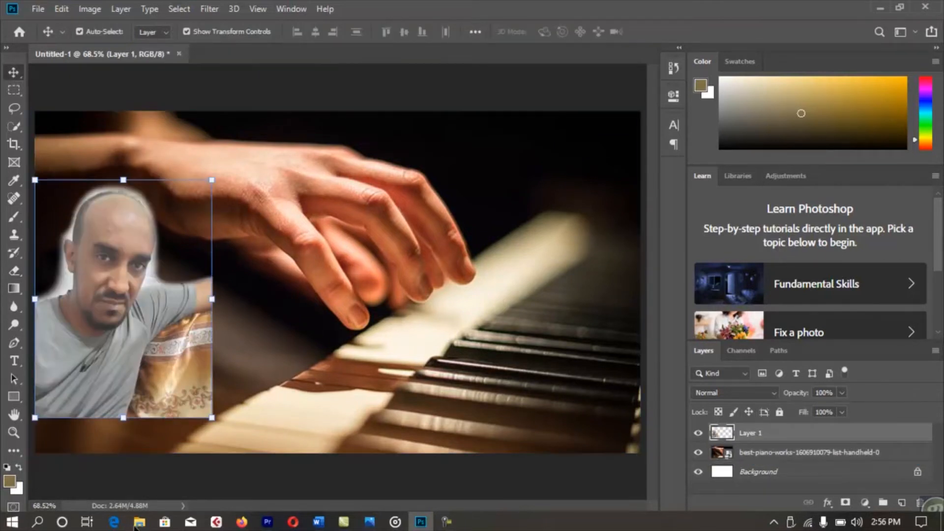
Scale the portrait up so it fills the poster's left side.
drag(212, 418, 240, 453)
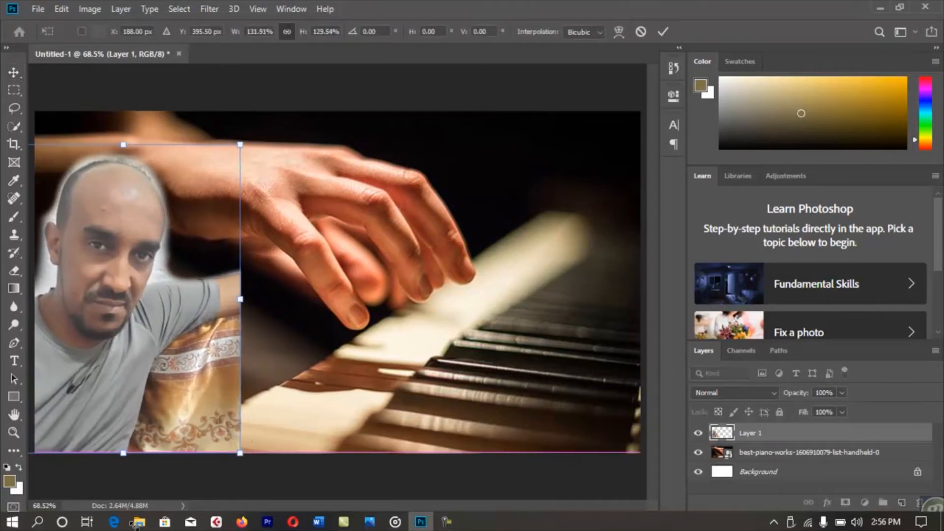
key(ctrl+z)
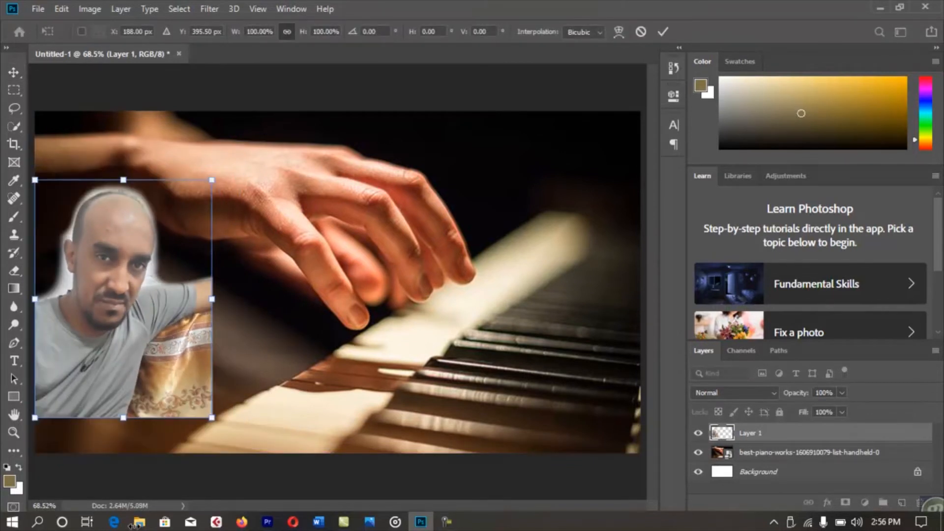
drag(212, 418, 238, 453)
drag(238, 180, 297, 104)
key(Return)
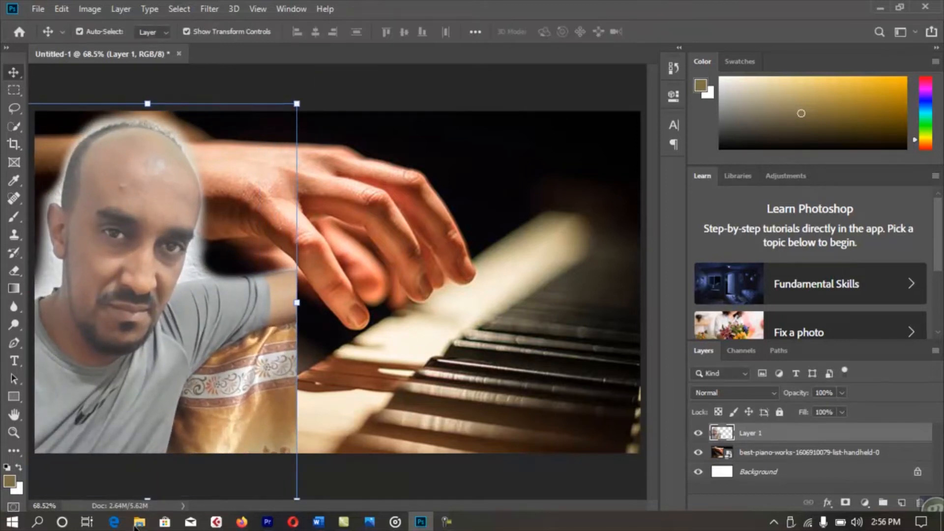
key(ctrl+minus)
key(ctrl+minus)
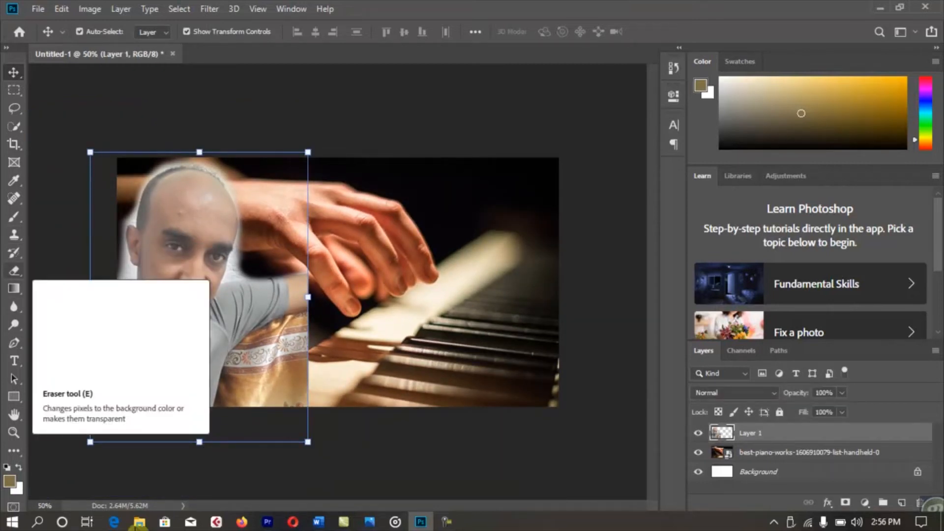
With a 175 px eraser, remove the gold patterned fabric at the portrait's lower right and behind the arm.
click(13, 271)
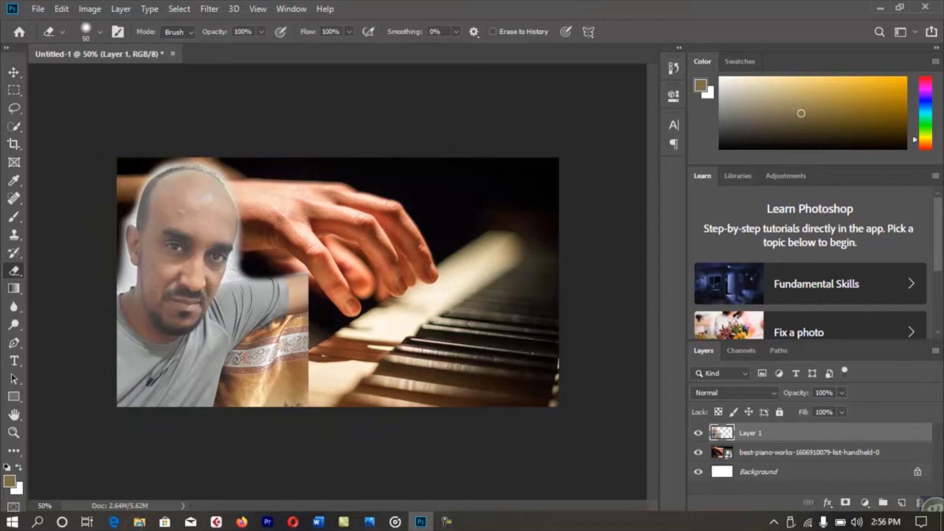
key(bracketright)
key(bracketright)
key(bracketright)
key(bracketright)
key(bracketright)
key(bracketright)
key(bracketright)
key(bracketright)
mouse_move(305, 398)
mouse_down()
mouse_move(304, 355)
mouse_move(270, 368)
mouse_move(250, 399)
mouse_move(241, 362)
mouse_move(300, 322)
mouse_move(301, 277)
mouse_move(292, 327)
mouse_up()
drag(236, 370, 242, 357)
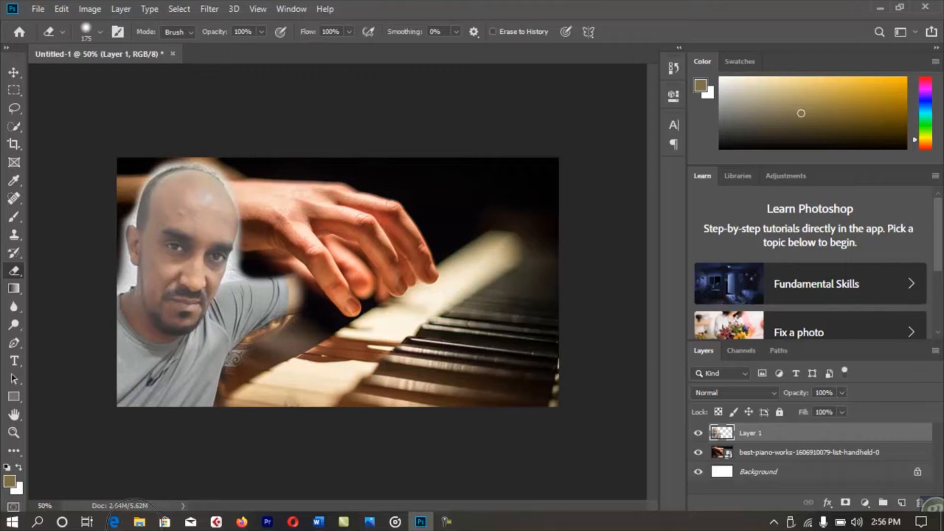
click(247, 353)
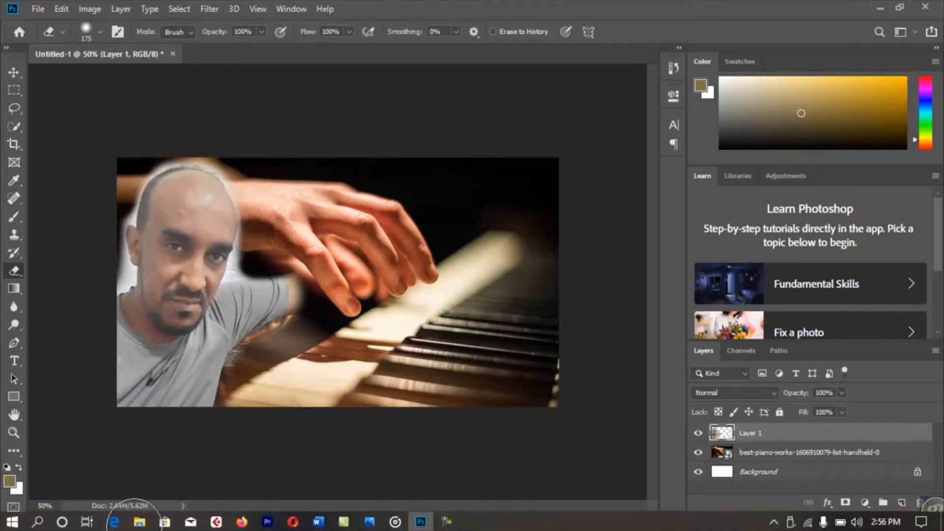
With a 90 px eraser, remove the pale fringe between face and arm and along the face's right edge.
key(bracketleft)
key(bracketleft)
key(bracketleft)
key(bracketleft)
click(240, 267)
click(239, 271)
click(238, 268)
click(236, 258)
click(241, 243)
click(243, 229)
click(219, 167)
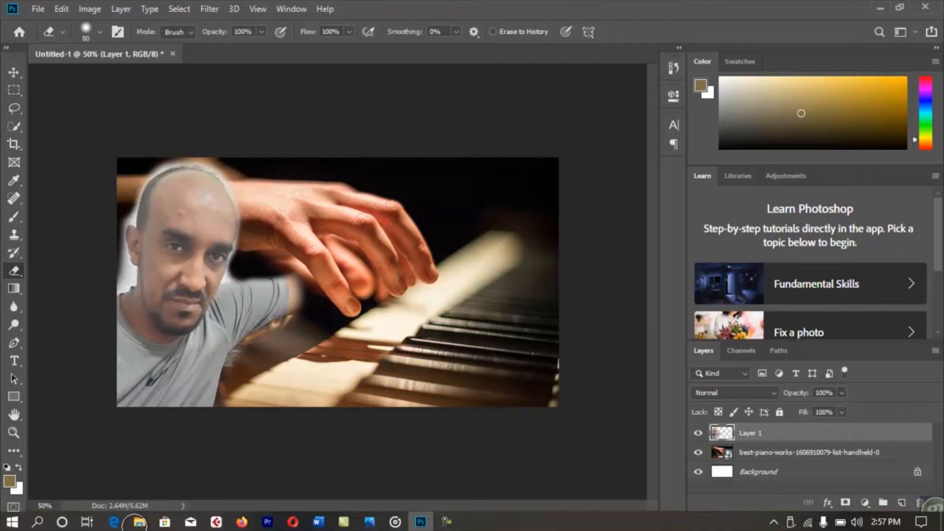
Erase the pale fringe along the left side of the head and above the shoulder.
mouse_move(122, 215)
mouse_down()
mouse_move(123, 291)
mouse_move(126, 253)
mouse_up()
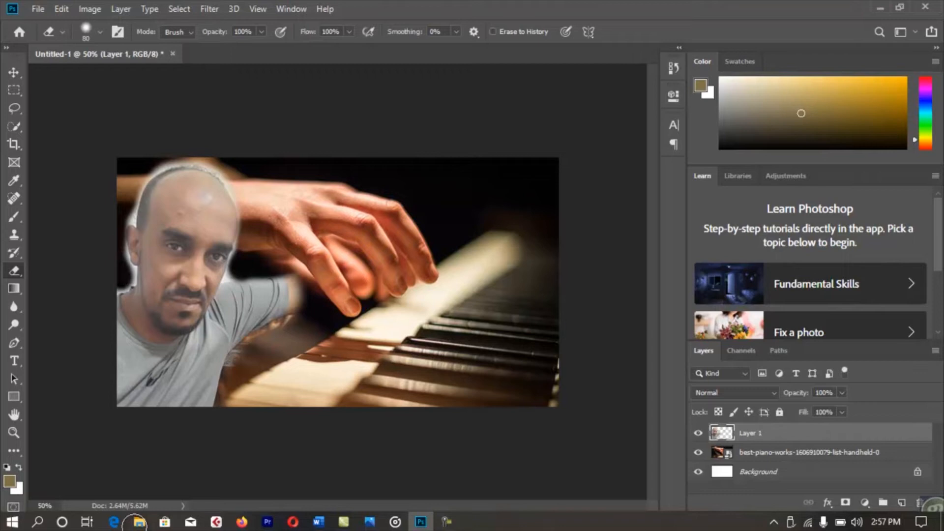
click(124, 215)
click(126, 215)
click(130, 215)
mouse_move(130, 208)
mouse_down()
mouse_move(162, 166)
mouse_move(202, 162)
mouse_up()
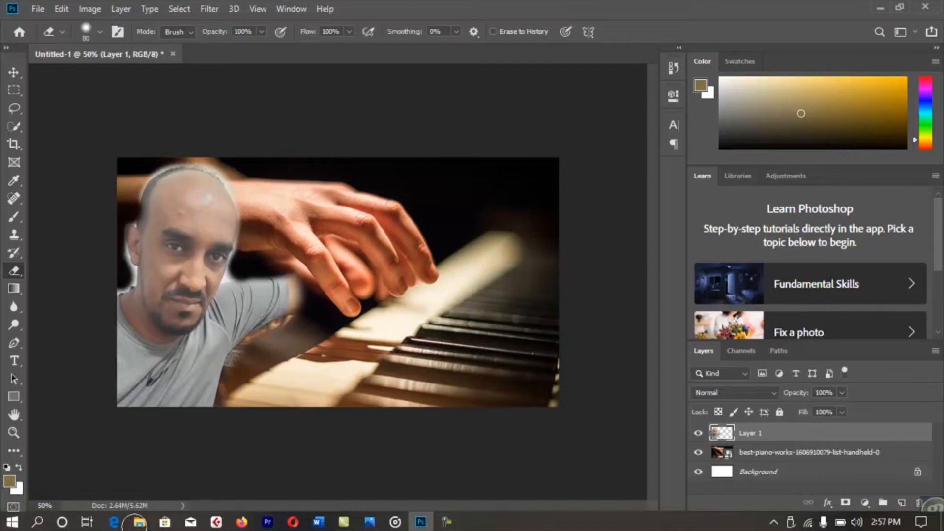
click(117, 284)
click(120, 283)
drag(132, 278, 126, 246)
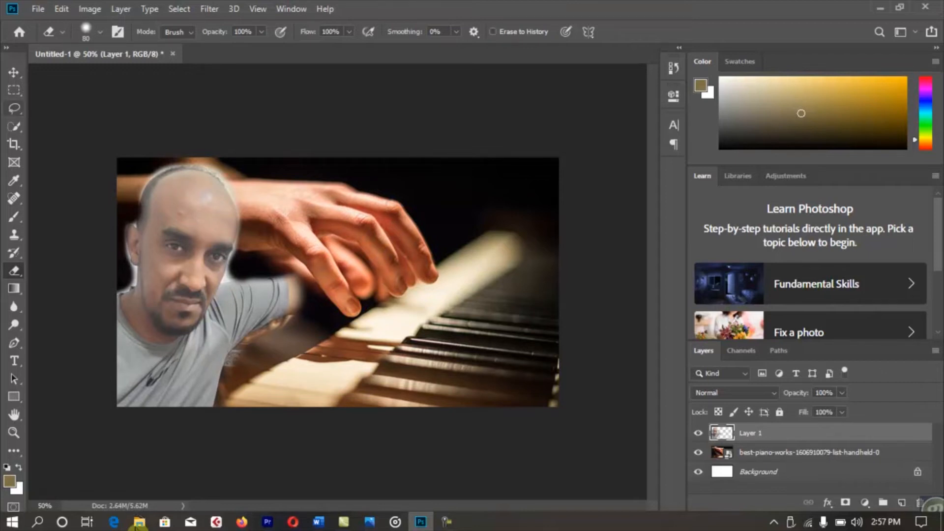
key(v)
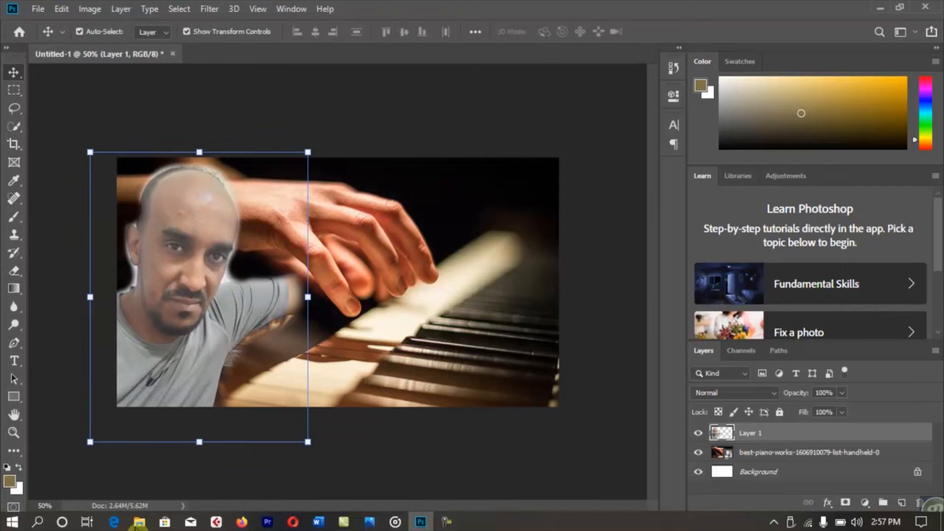
Set the portrait layer's opacity to about 48%.
key(6)
key(5)
key(3)
key(5)
key(3)
key(5)
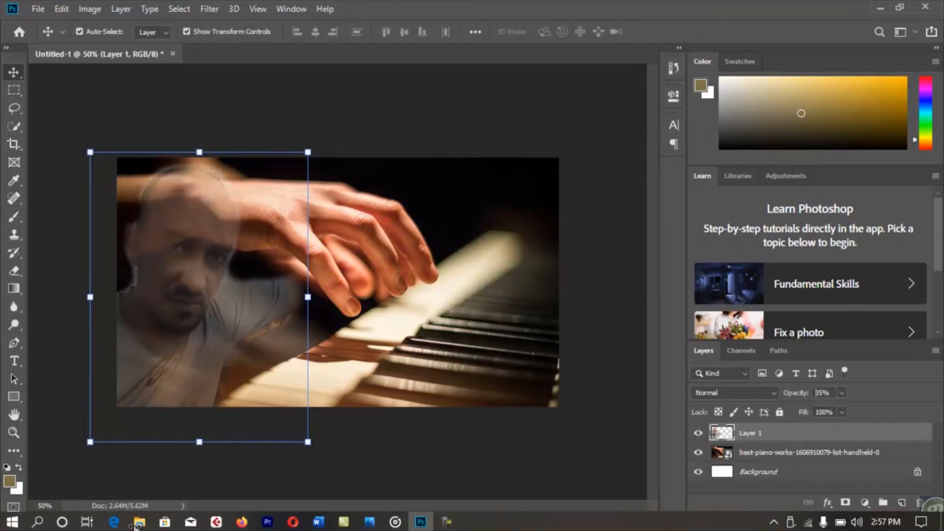
key(4)
key(7)
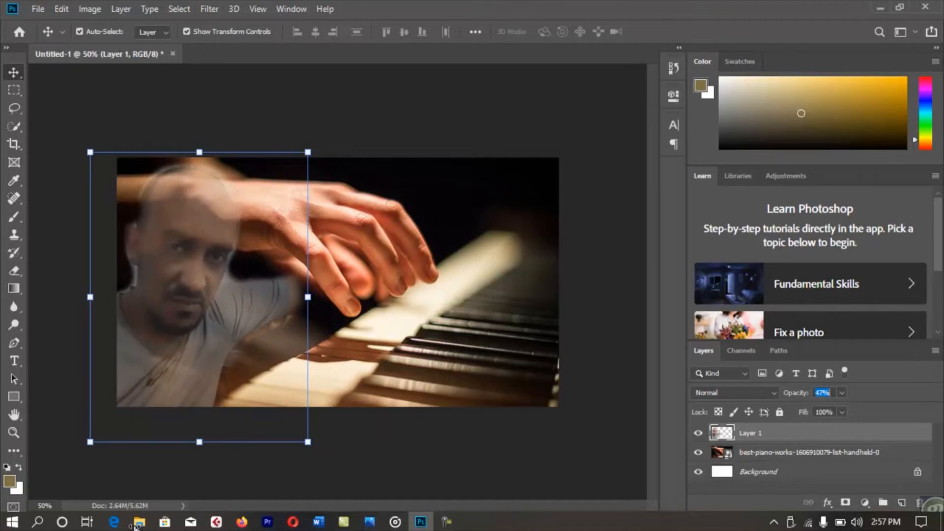
drag(135, 527, 134, 527)
click(135, 527)
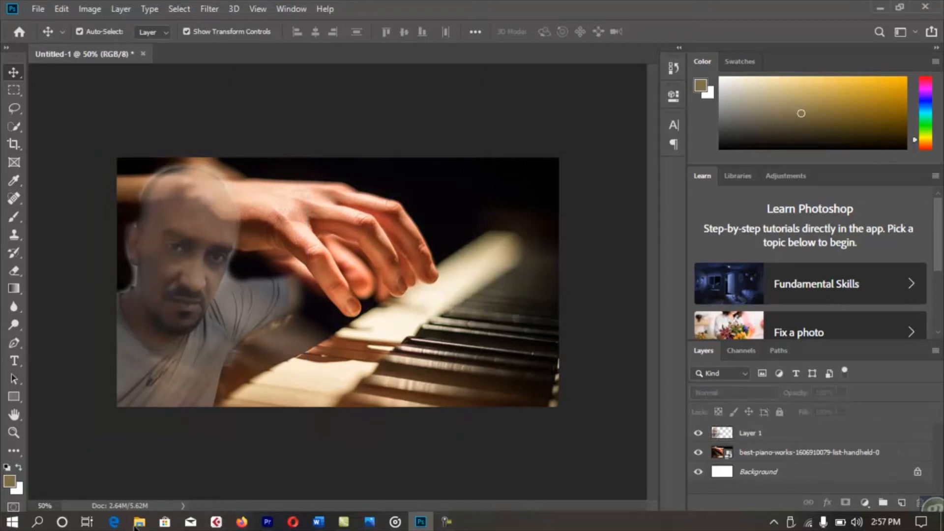
Set the piano photo layer to 57% opacity and drag image 2 from the Children folder onto the canvas.
click(809, 452)
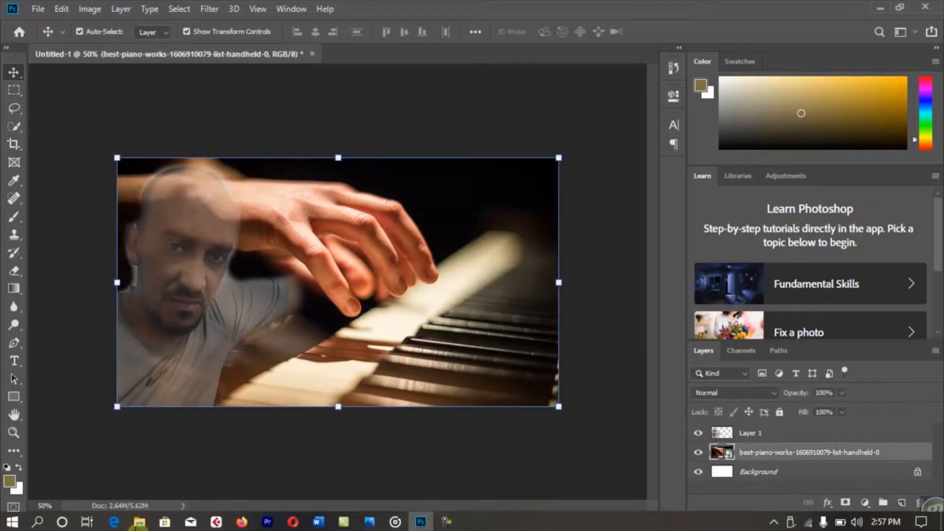
drag(795, 393, 767, 393)
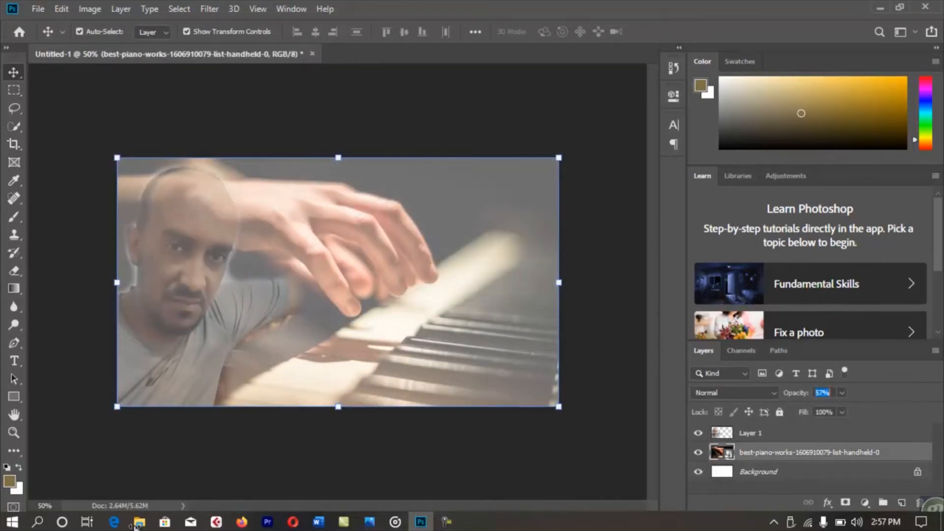
click(605, 423)
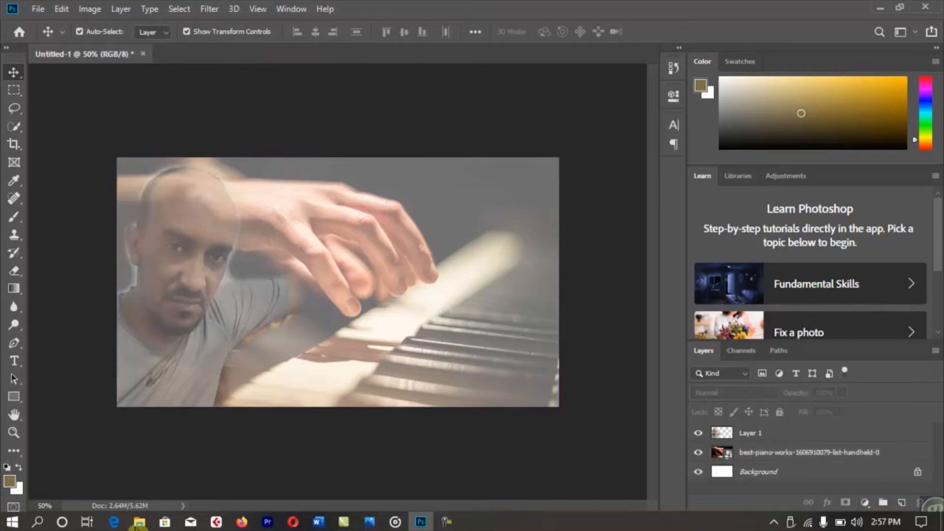
click(139, 523)
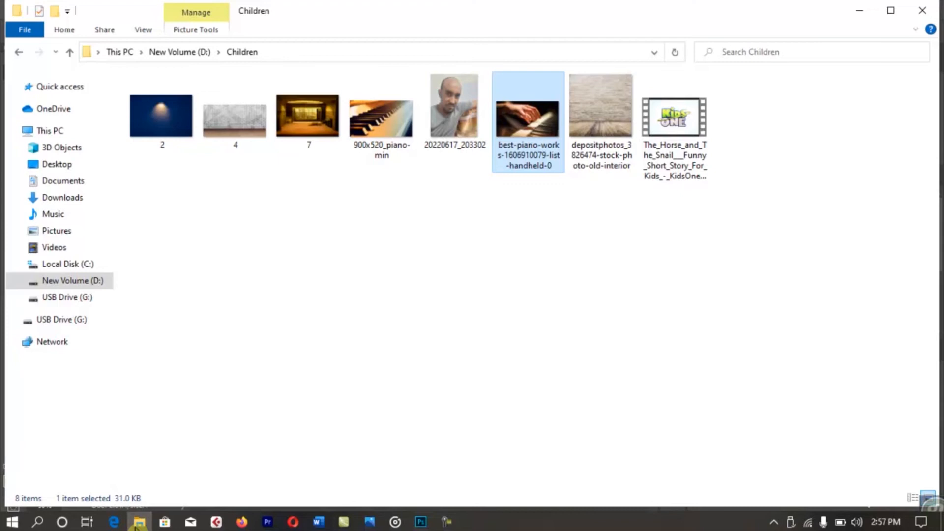
drag(161, 118, 338, 283)
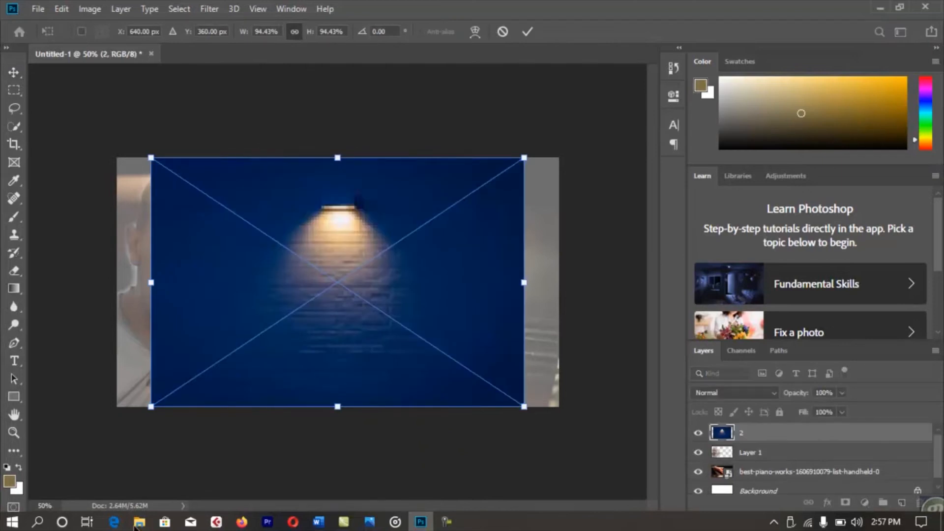
Place image 2 and stretch the brick-wall layer to the canvas's left and right edges.
key(Return)
drag(525, 283, 559, 283)
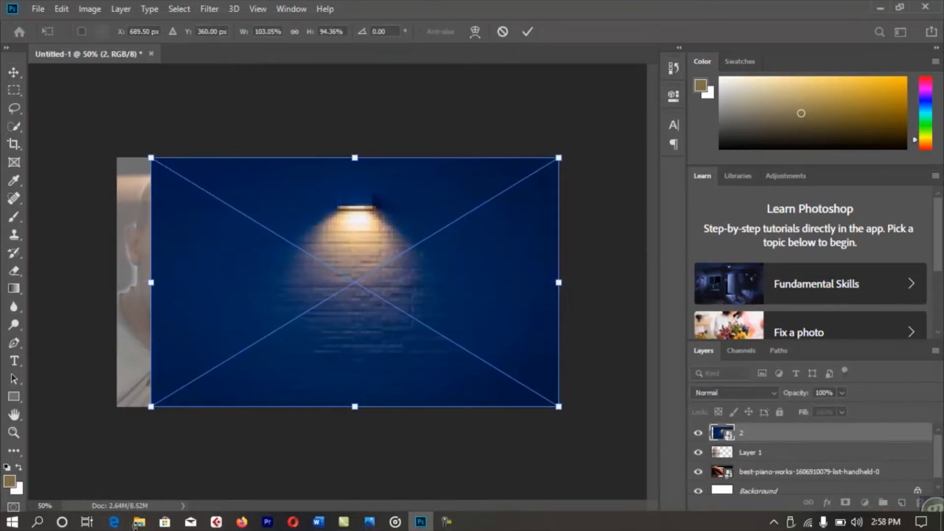
drag(151, 283, 116, 282)
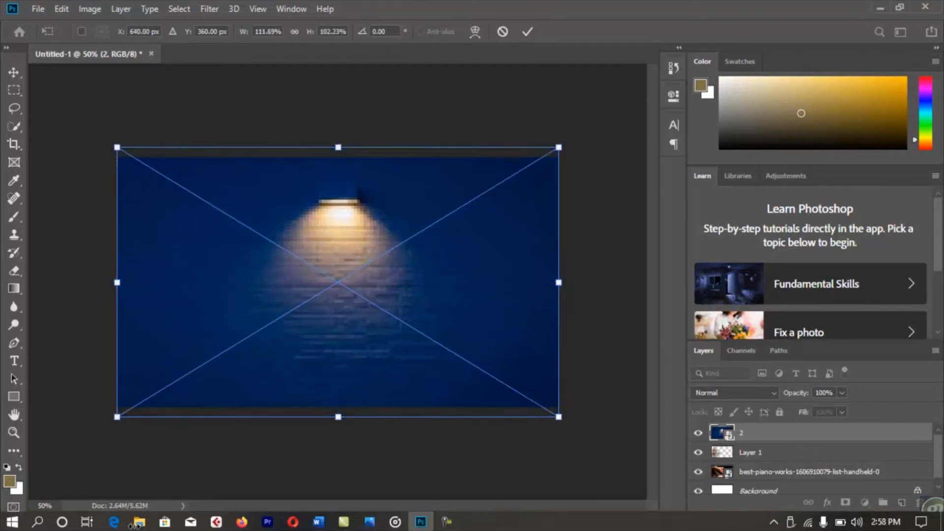
key(Return)
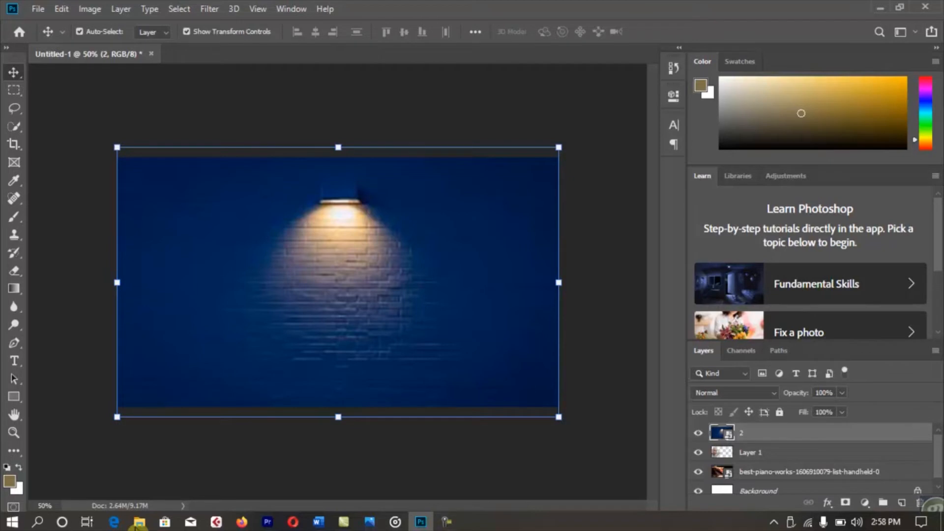
Try Linear Burn, Linear Dodge, Overlay and Multiply blends, keep Normal, and move layer 2 below the piano photo.
click(735, 394)
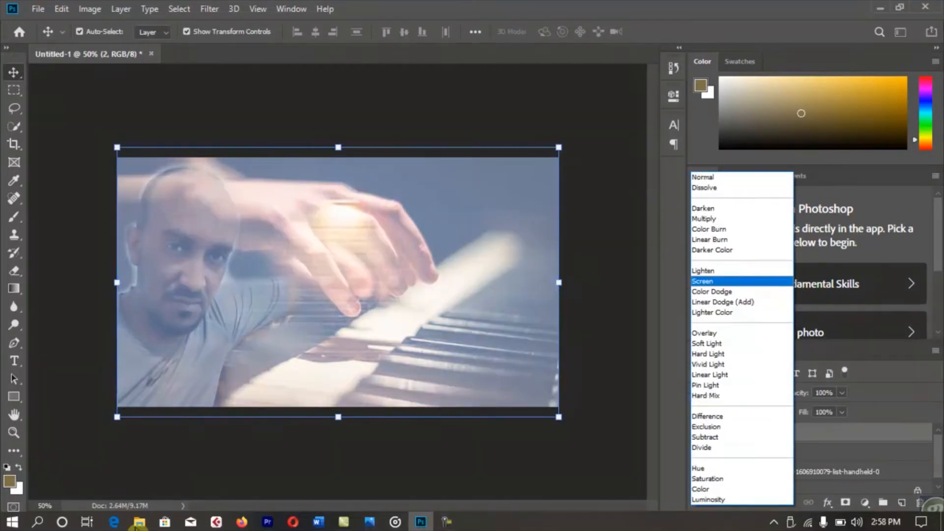
key(Up)
key(Up)
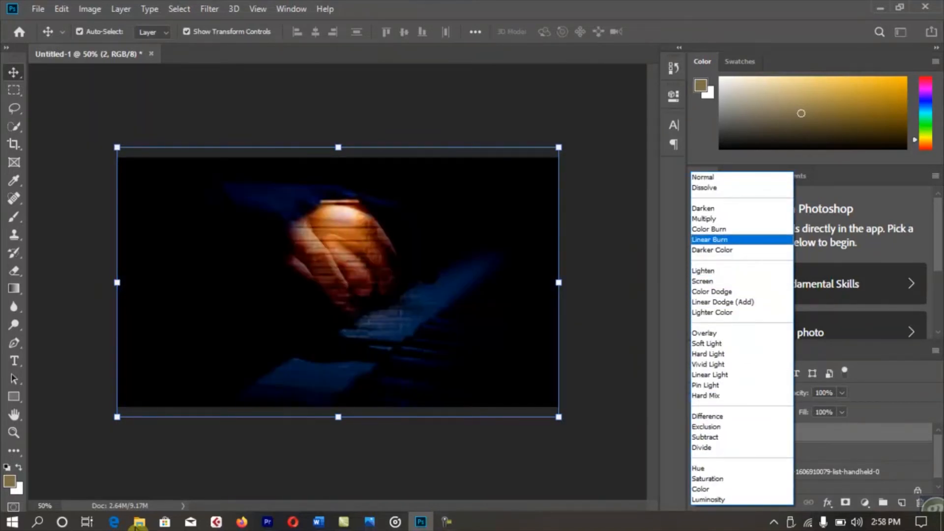
key(Down)
key(Down)
key(Down)
key(Down)
key(Down)
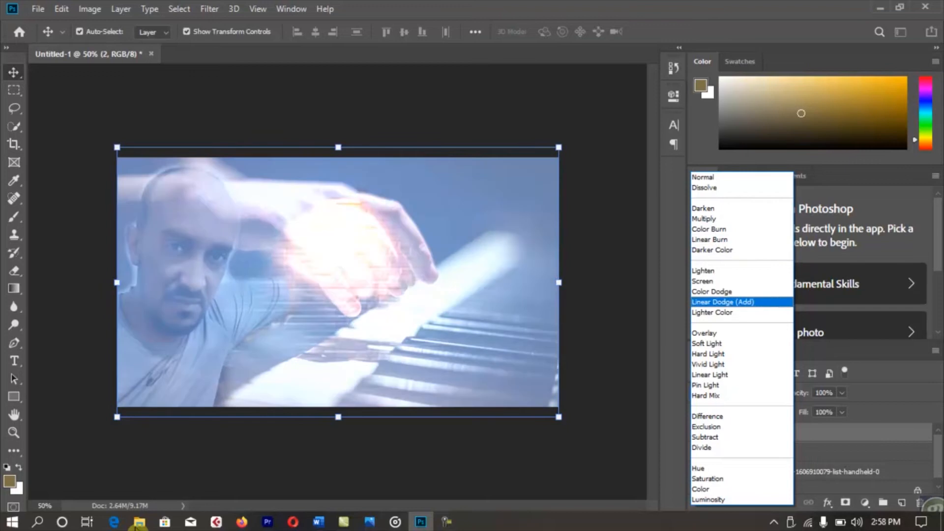
key(Down)
key(Down)
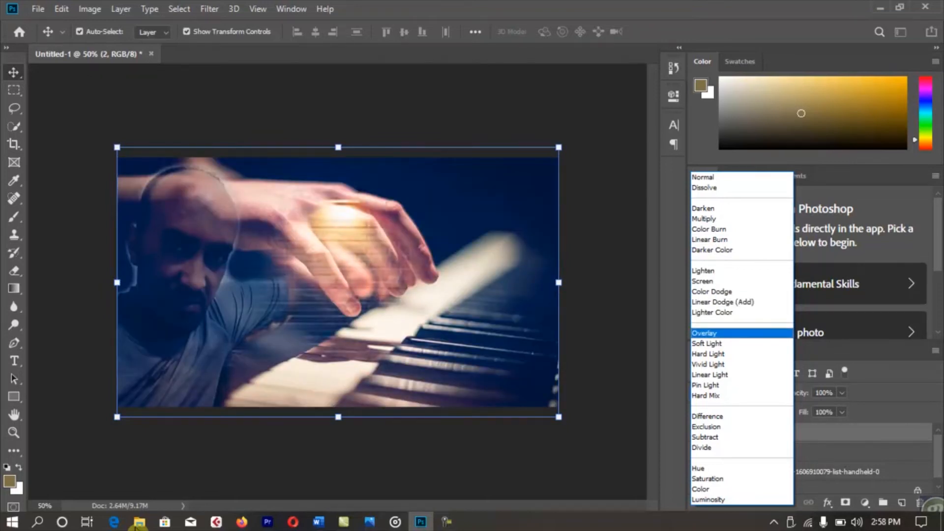
key(Up)
key(Up)
key(Up)
key(Up)
key(Up)
key(Up)
key(Up)
key(Up)
key(Up)
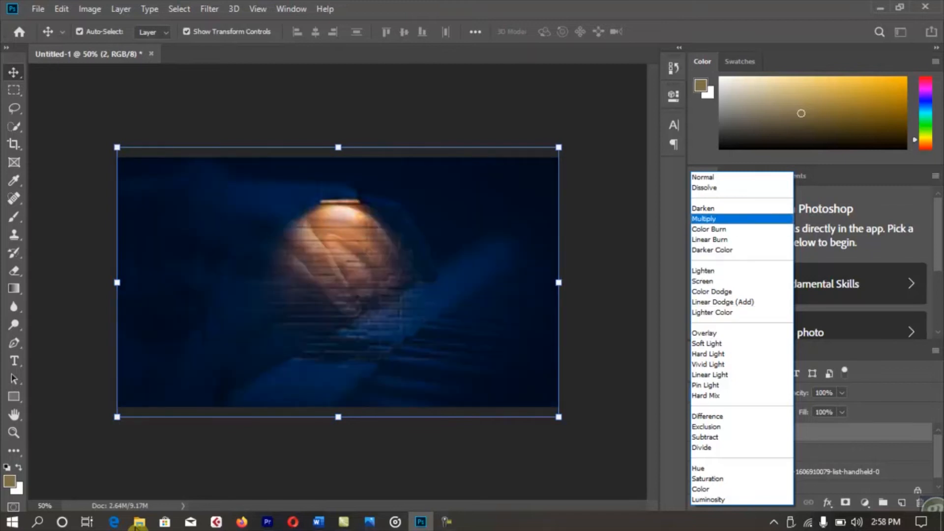
key(Up)
key(Up)
key(Up)
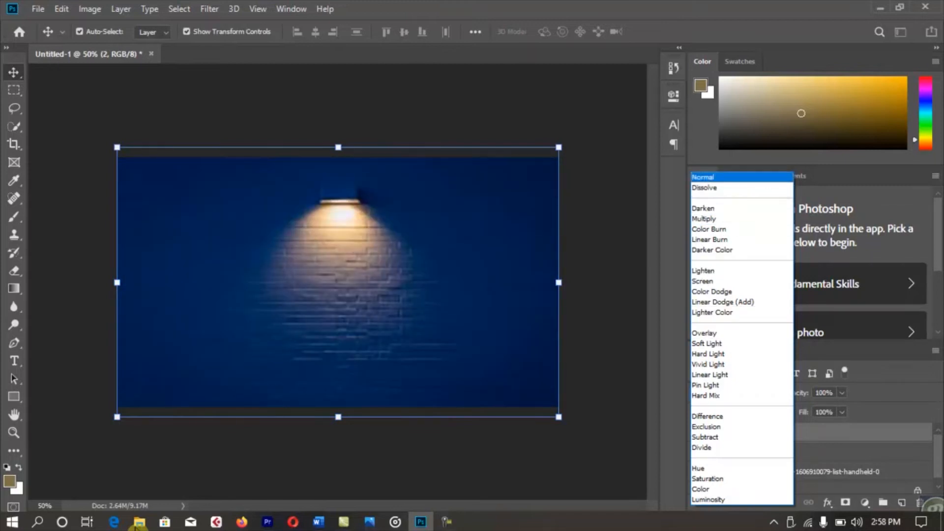
click(728, 177)
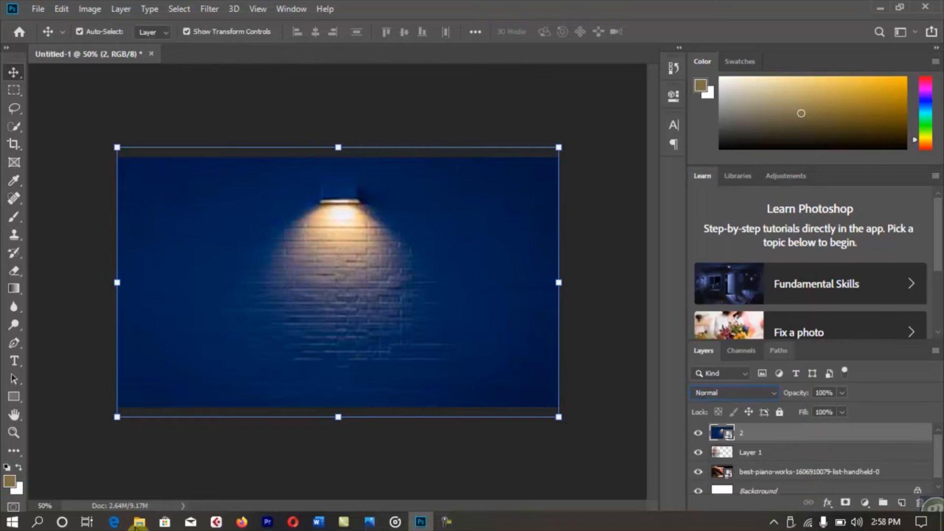
click(737, 393)
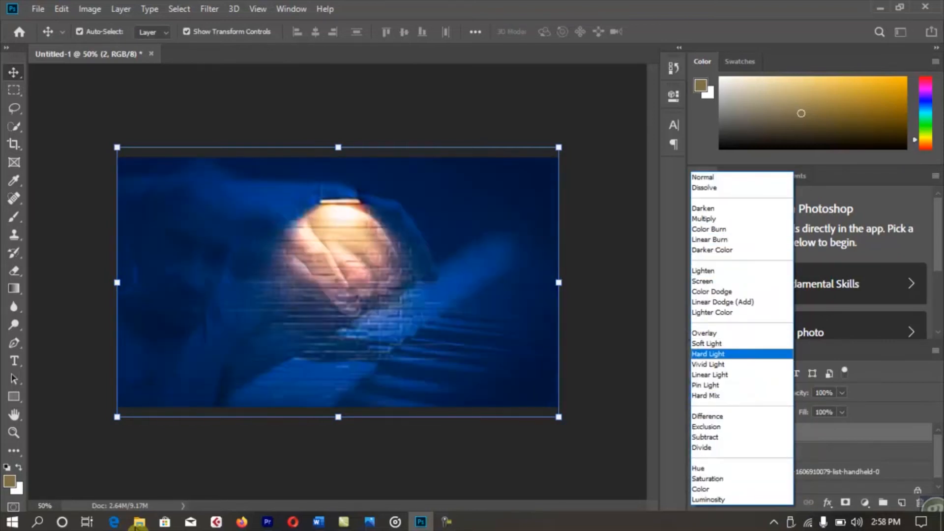
key(Escape)
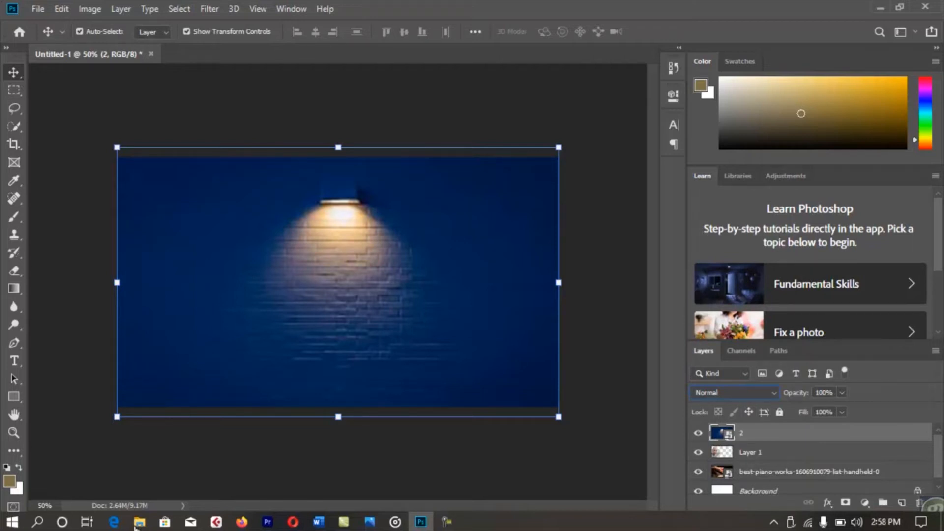
key(ctrl+bracketleft)
key(ctrl+bracketleft)
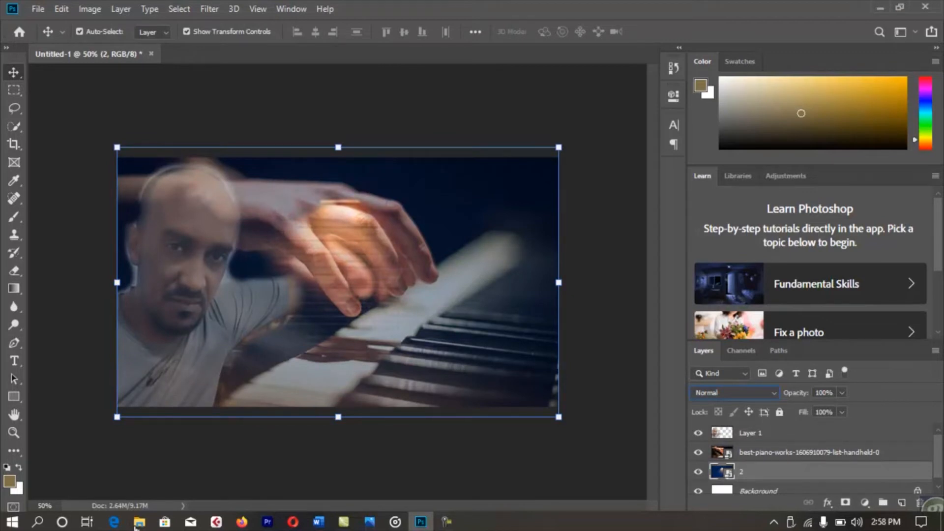
Move wall layer 2 above the piano layer and blend it in Overlay at 44% opacity.
key(ctrl+bracketright)
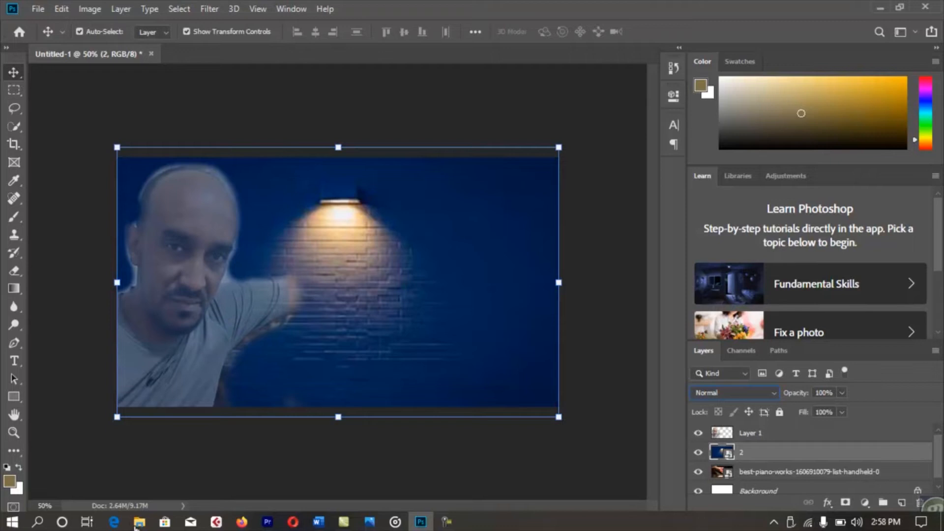
key(6)
key(2)
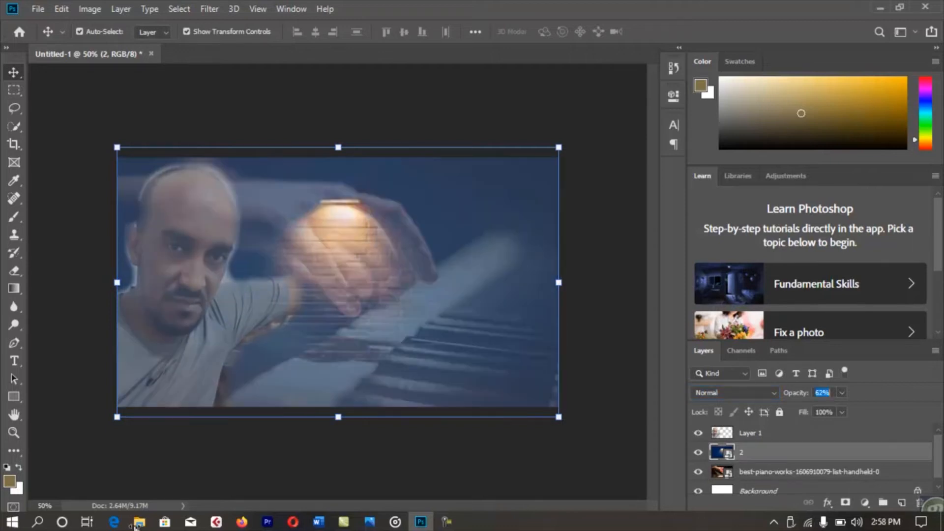
drag(777, 393, 765, 393)
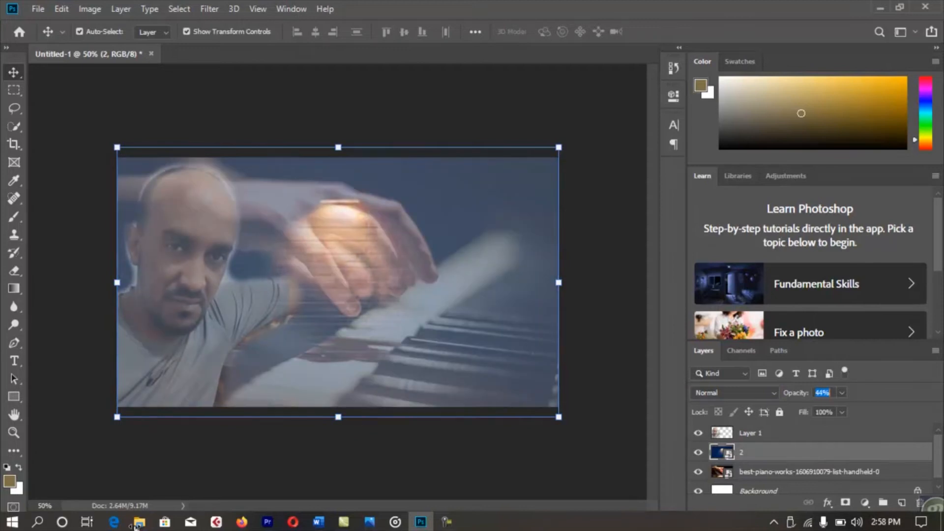
click(735, 393)
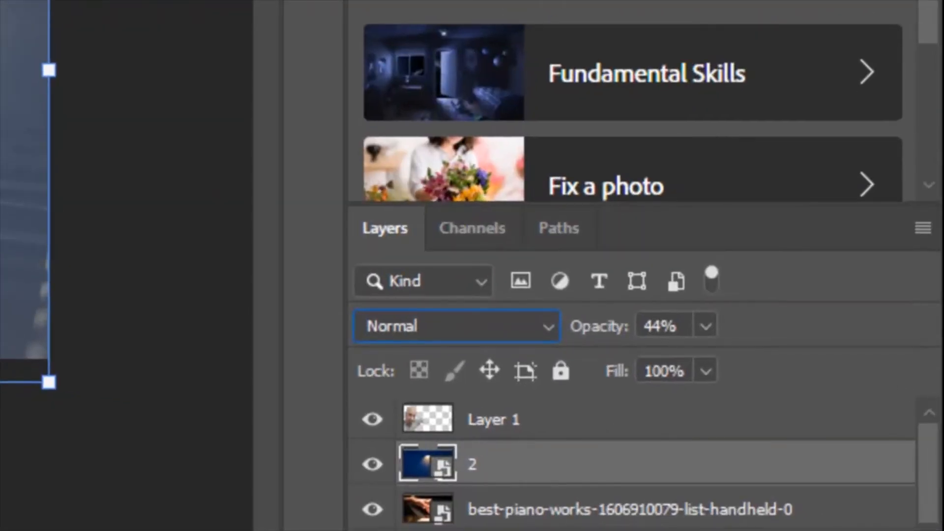
click(456, 327)
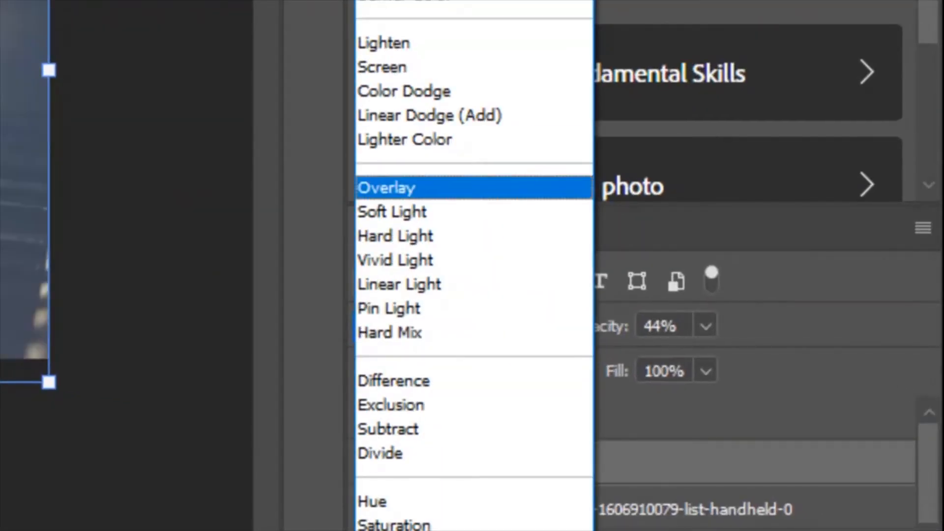
click(442, 187)
click(152, 275)
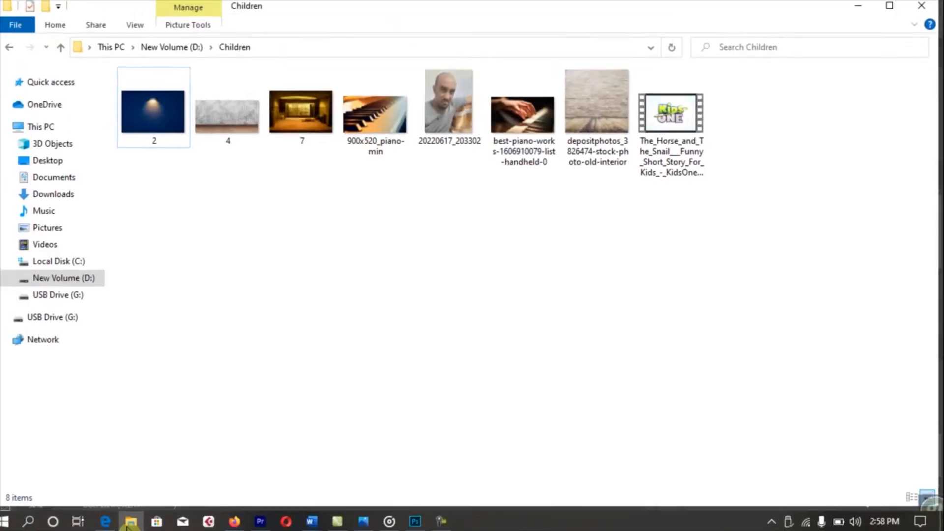
Place the 900x520_piano-min photo as a new layer, widening it to fill the canvas.
drag(382, 118, 385, 291)
key(Return)
mouse_move(131, 281)
mouse_down()
mouse_move(109, 282)
mouse_move(118, 282)
mouse_up()
key(Return)
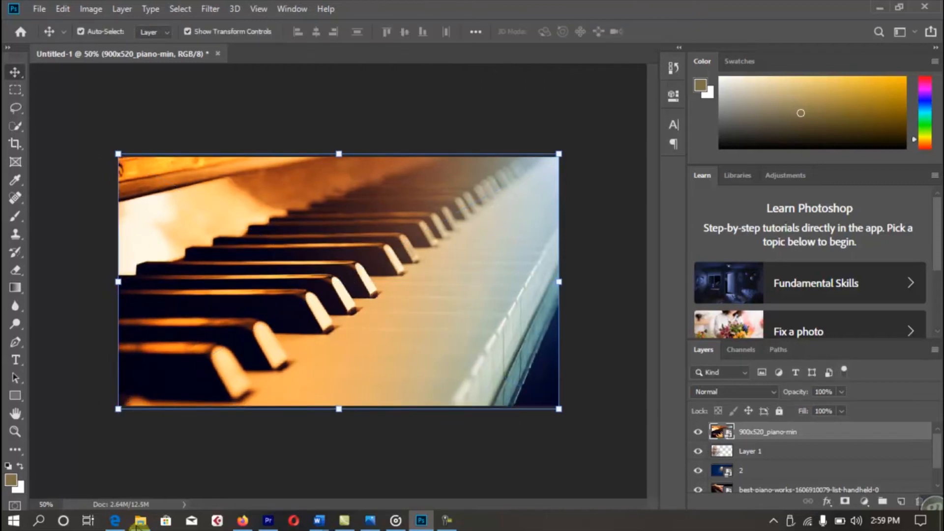
Flip the 900x520_piano-min layer horizontally with Edit > Transform > Flip Horizontal.
key(alt+e)
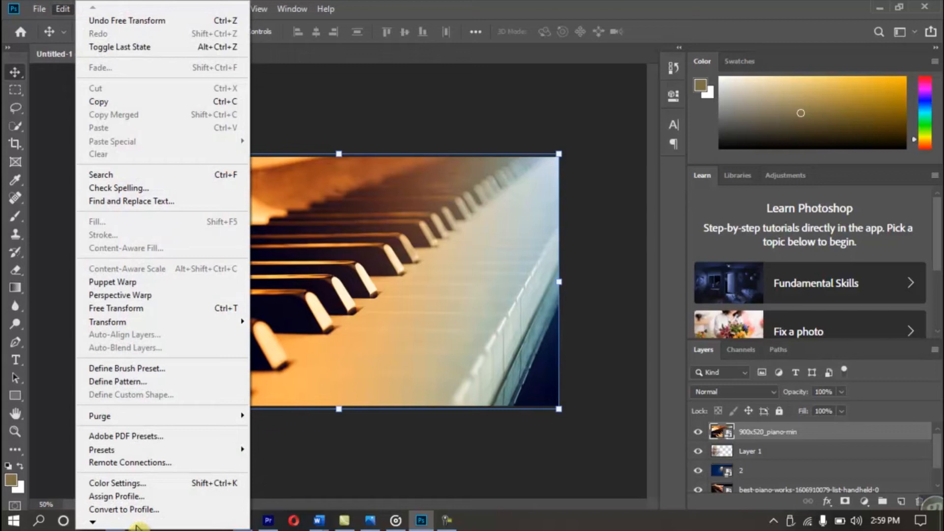
key(Escape)
key(alt+e)
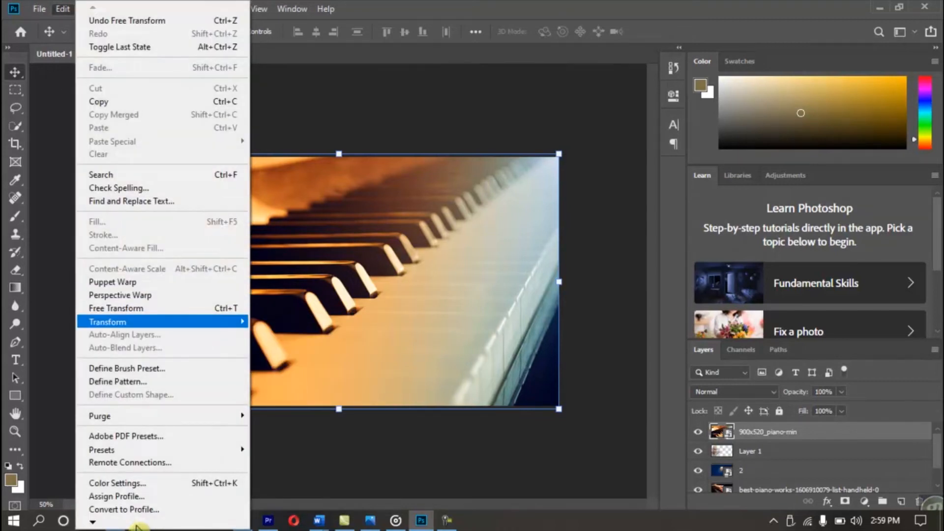
mouse_move(163, 322)
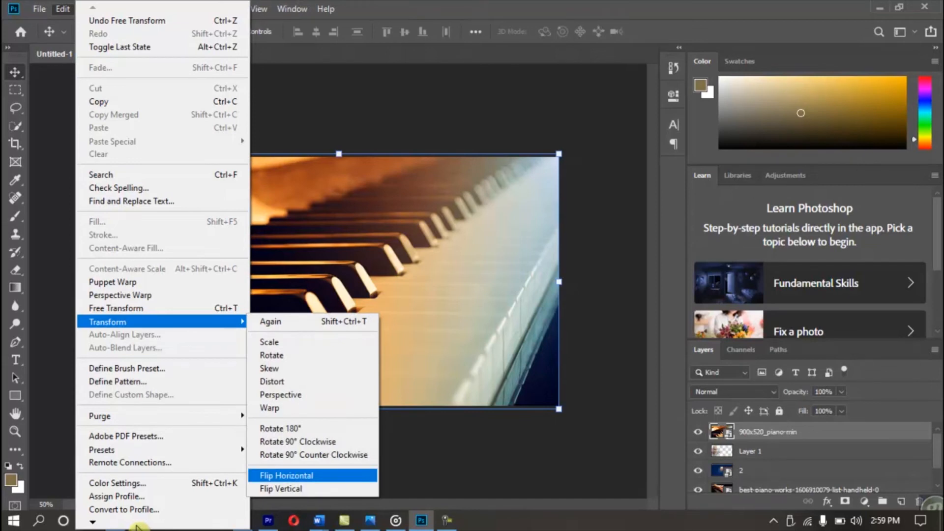
key(Return)
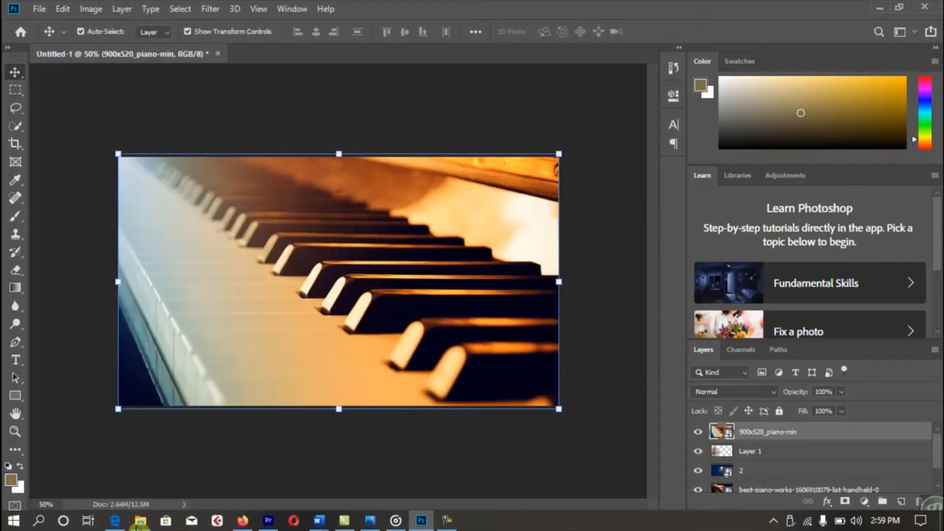
key(e)
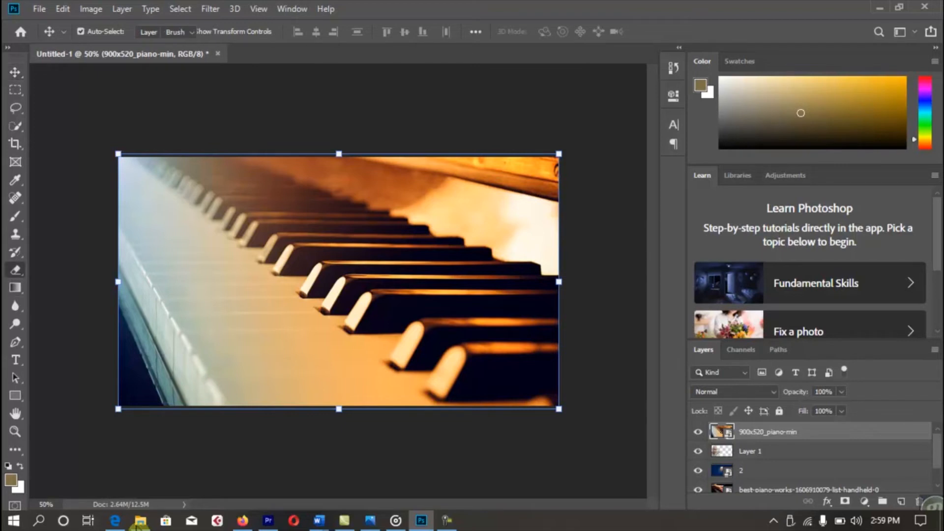
Rasterize the piano photo layer and set the eraser brush size to 500.
right_click(811, 433)
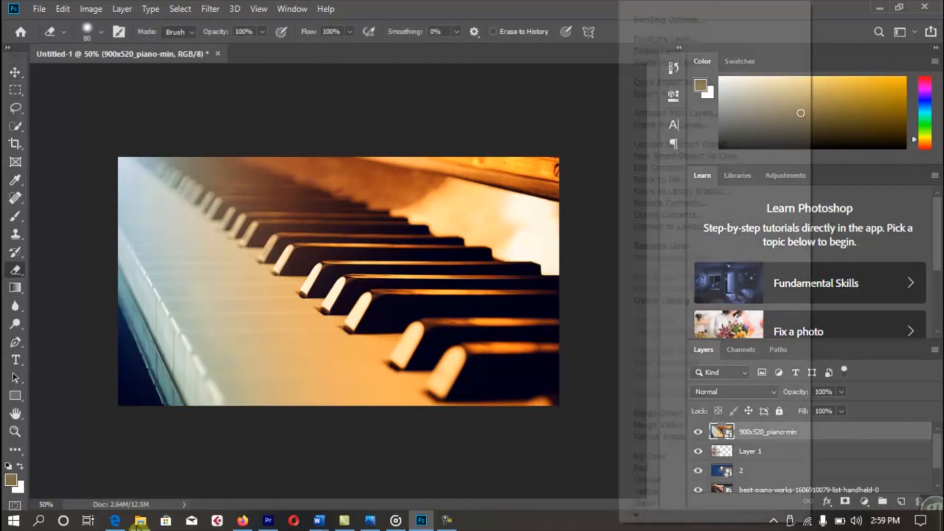
click(643, 246)
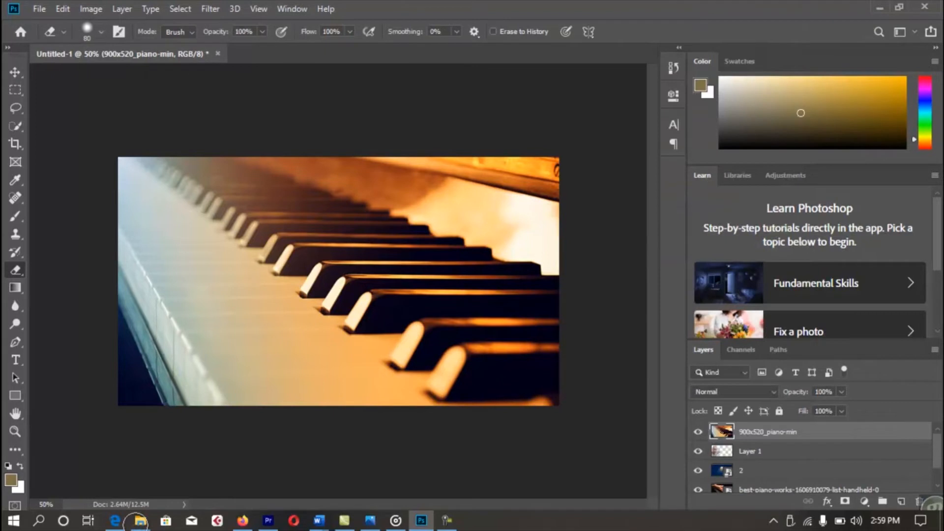
key(bracketright)
key(bracketright)
key(bracketright)
key(bracketright)
key(bracketright)
key(bracketright)
key(bracketright)
key(bracketright)
key(bracketright)
key(bracketright)
key(bracketright)
key(bracketright)
key(bracketright)
key(bracketright)
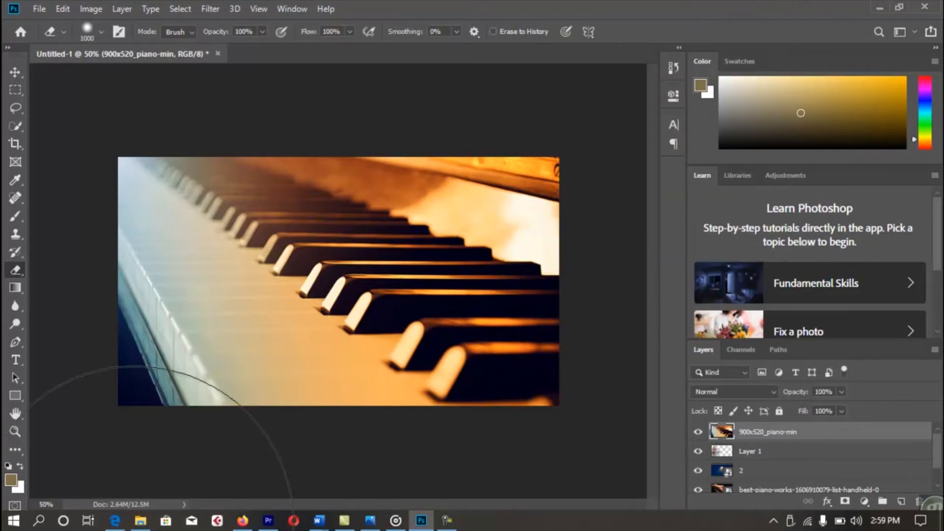
key(bracketleft)
key(bracketleft)
Erase the left and middle of the piano photo to reveal the face, shirt and hand.
click(169, 328)
click(166, 261)
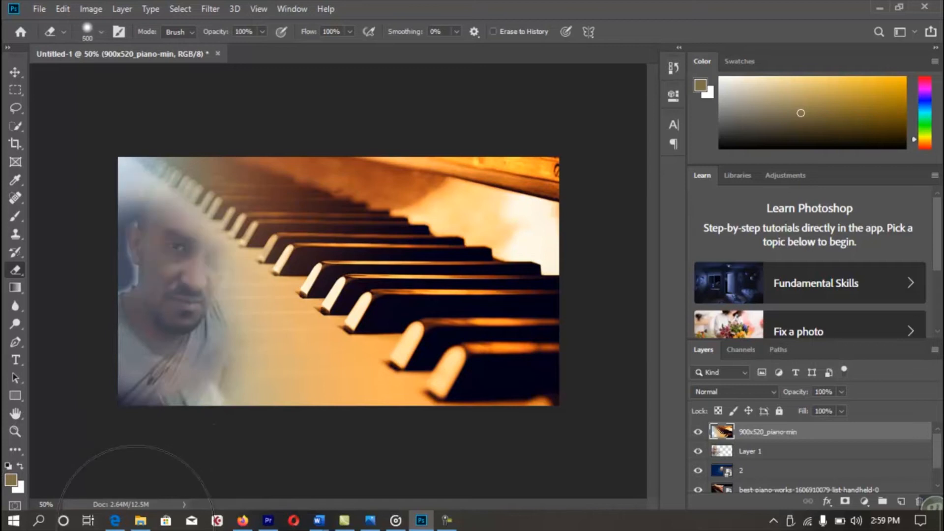
click(237, 254)
click(313, 256)
click(306, 327)
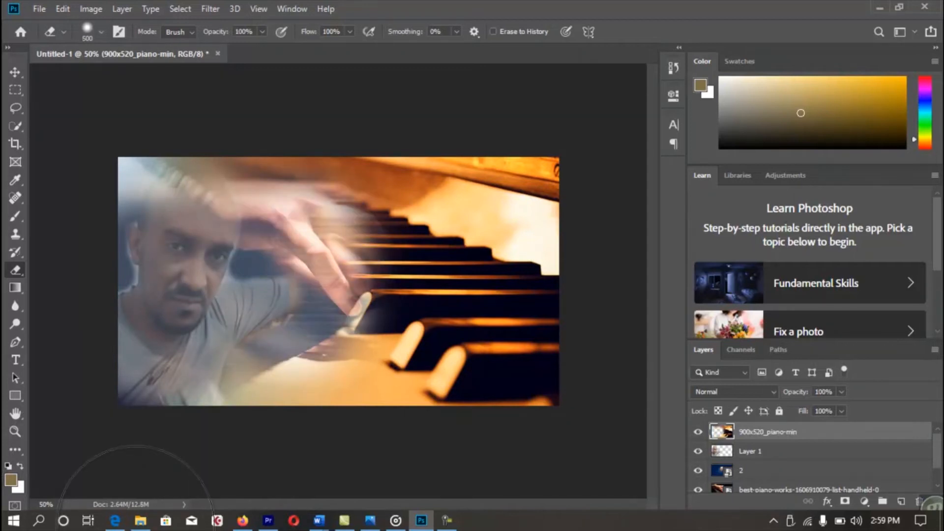
click(384, 251)
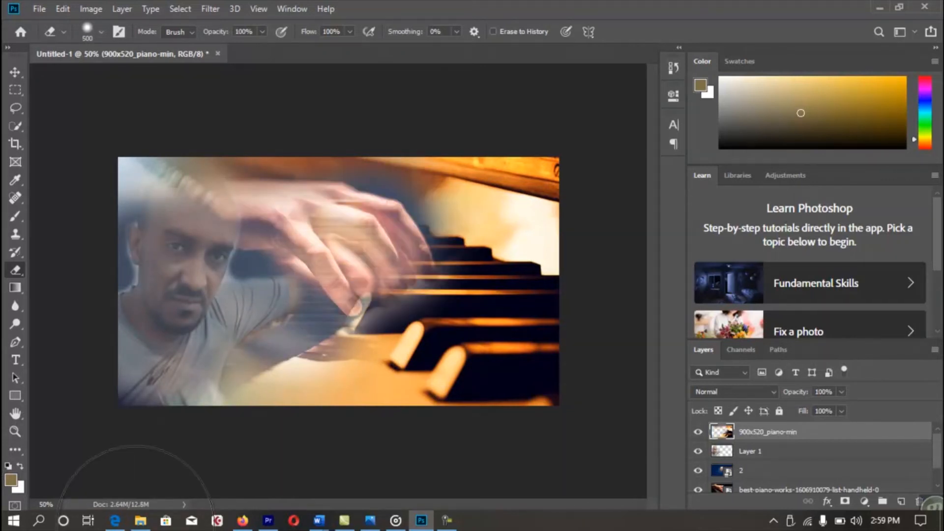
click(386, 342)
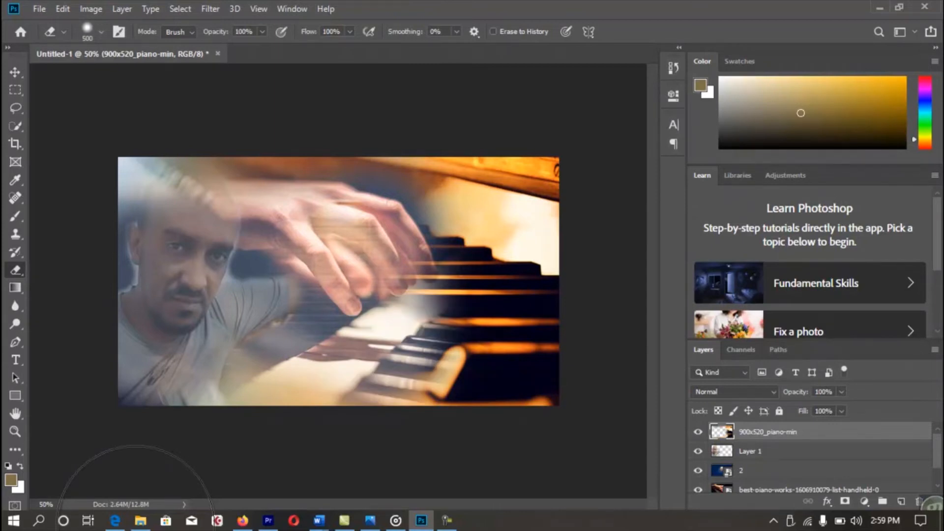
click(449, 291)
click(480, 251)
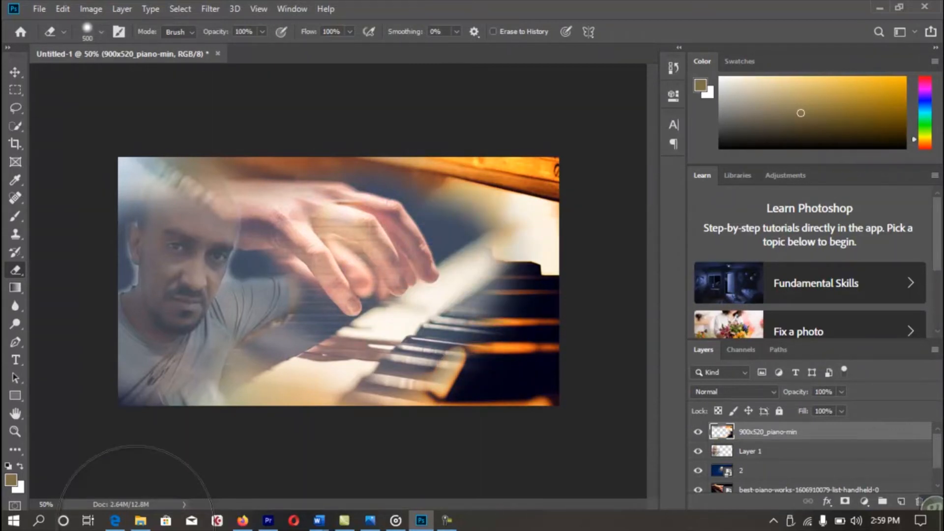
Erase the upper area to reveal the forehead, then deselect the piano layer.
click(172, 163)
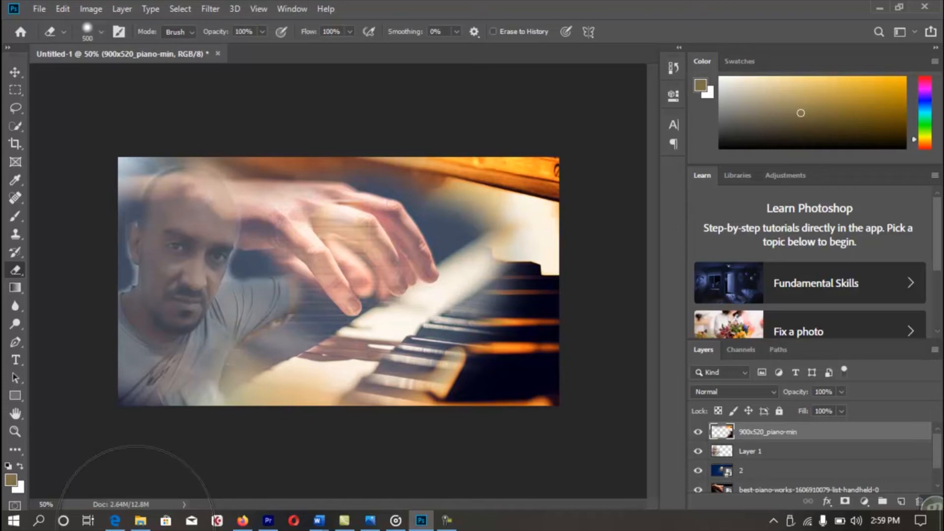
click(243, 141)
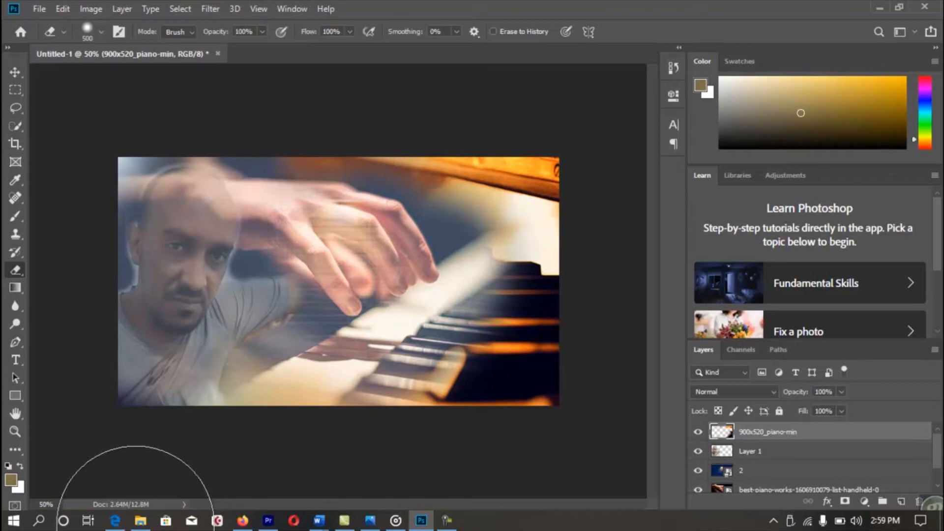
click(16, 72)
click(76, 256)
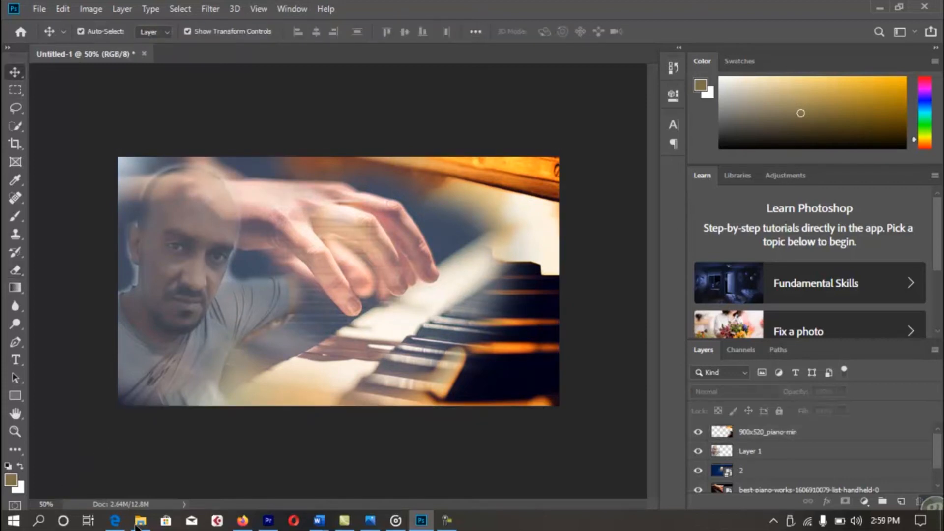
Place brick-wall image 4 from the D:\Children folder onto the poster as a new layer.
click(140, 522)
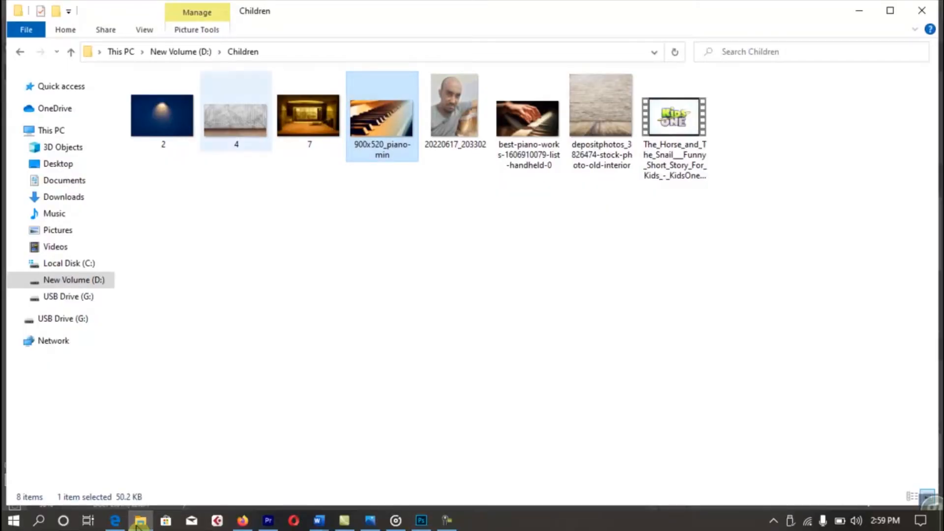
drag(237, 113, 339, 281)
key(Return)
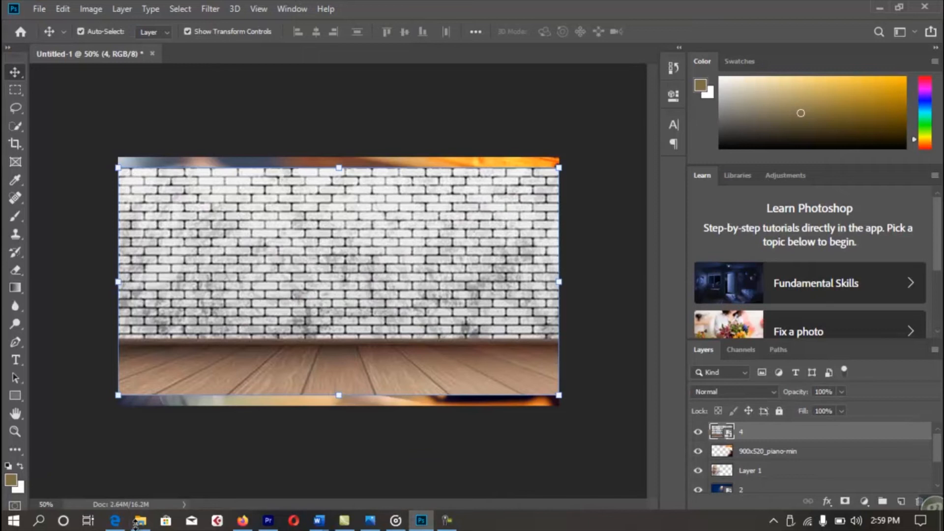
Stretch brick-wall layer 4 past all four canvas edges.
key(ctrl+t)
drag(339, 395, 338, 415)
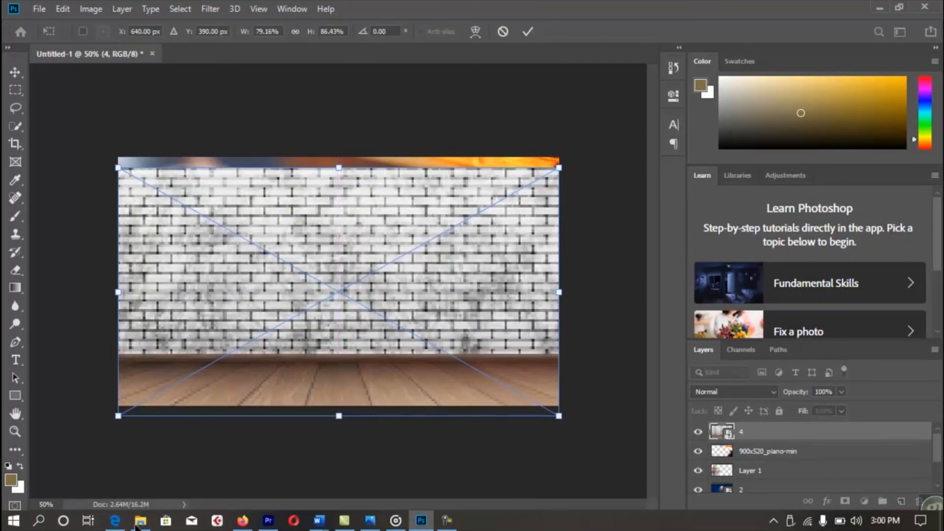
drag(339, 168, 339, 140)
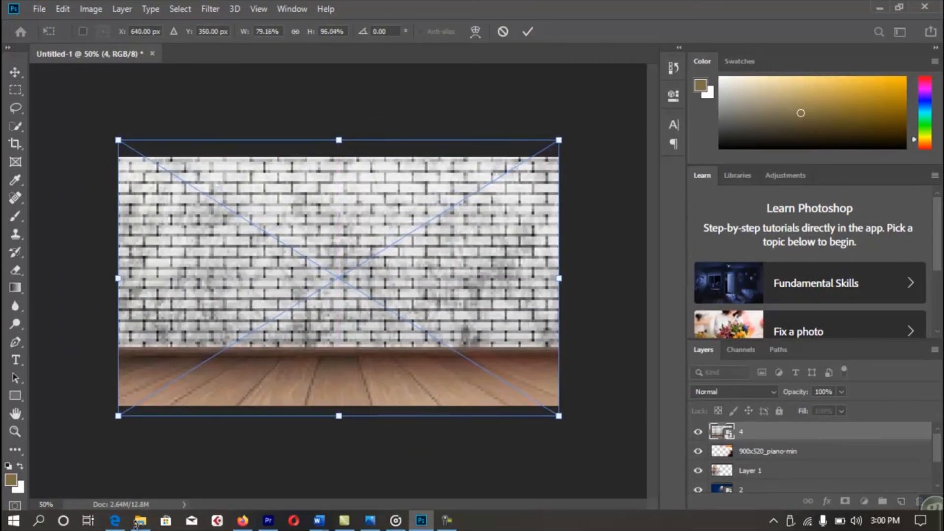
drag(559, 278, 574, 278)
drag(118, 278, 91, 278)
key(Return)
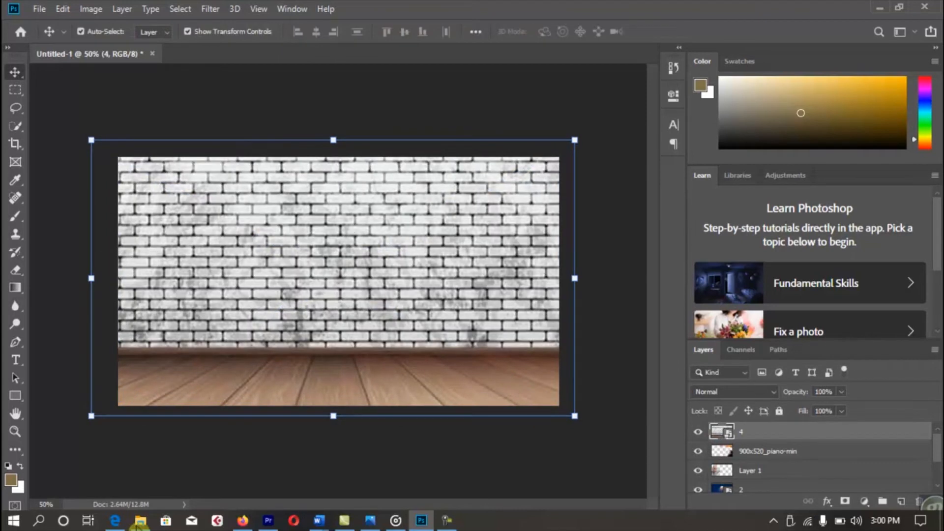
Set the brick-wall layer's opacity to 25%.
key(2)
key(5)
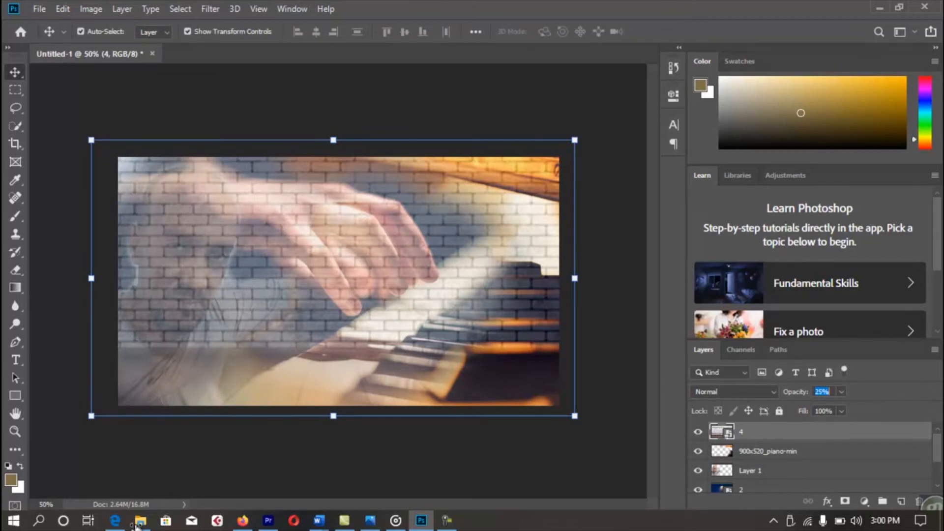
key(1)
key(3)
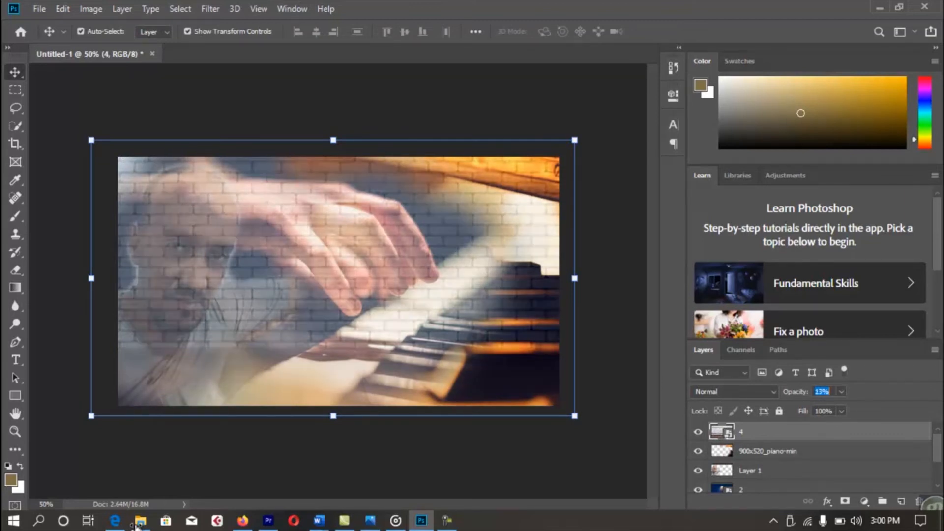
key(2)
key(2)
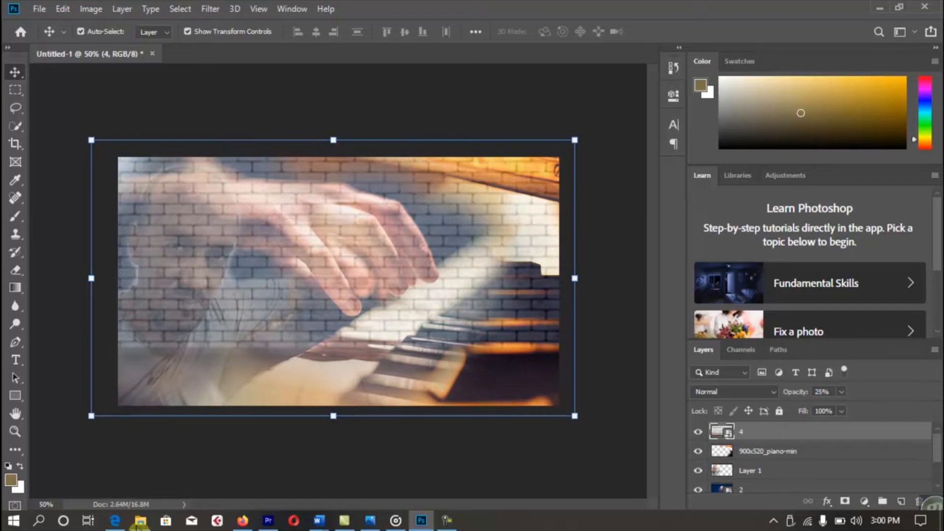
Set the brick-wall layer's blend mode to Overlay.
click(735, 392)
key(Up)
key(Up)
key(Down)
key(Down)
key(Down)
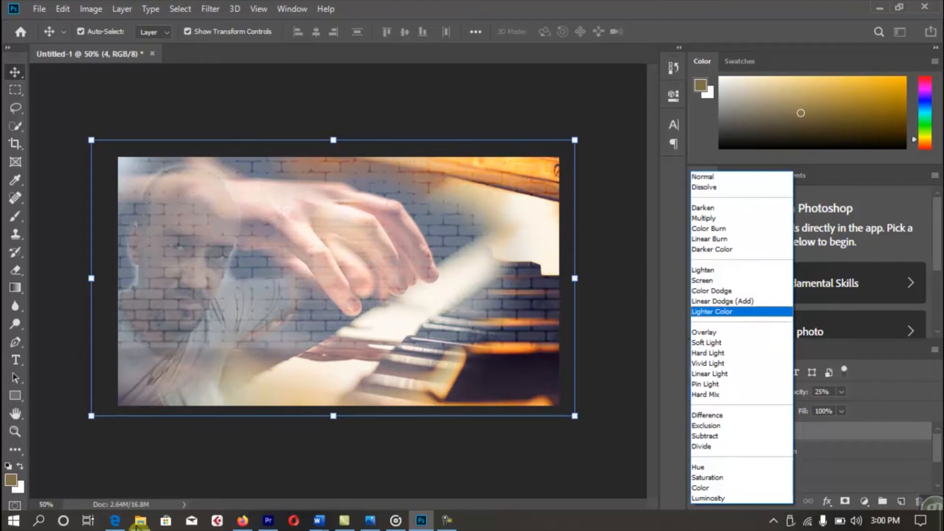
key(Down)
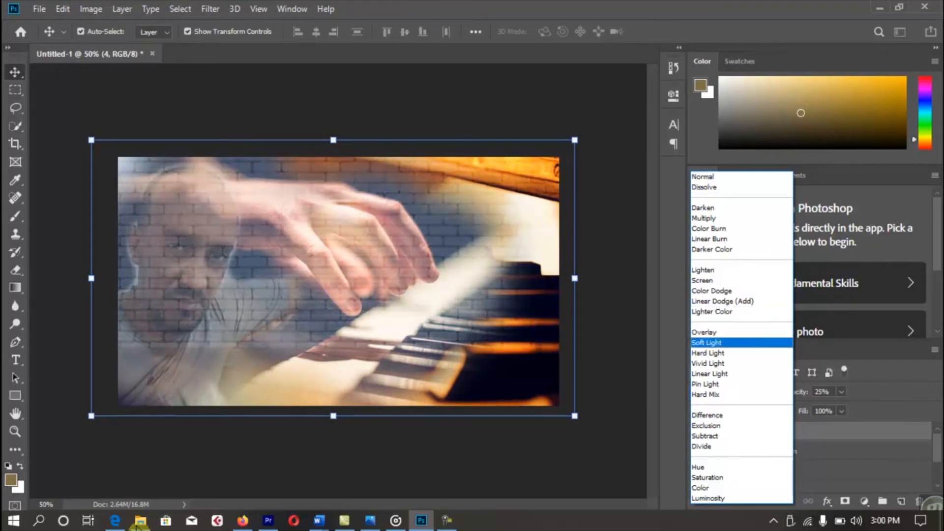
key(Escape)
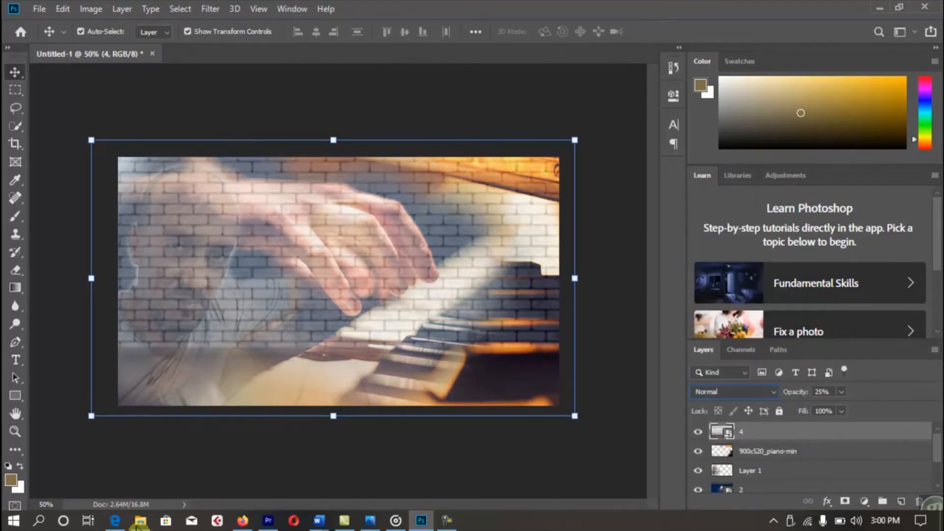
click(735, 392)
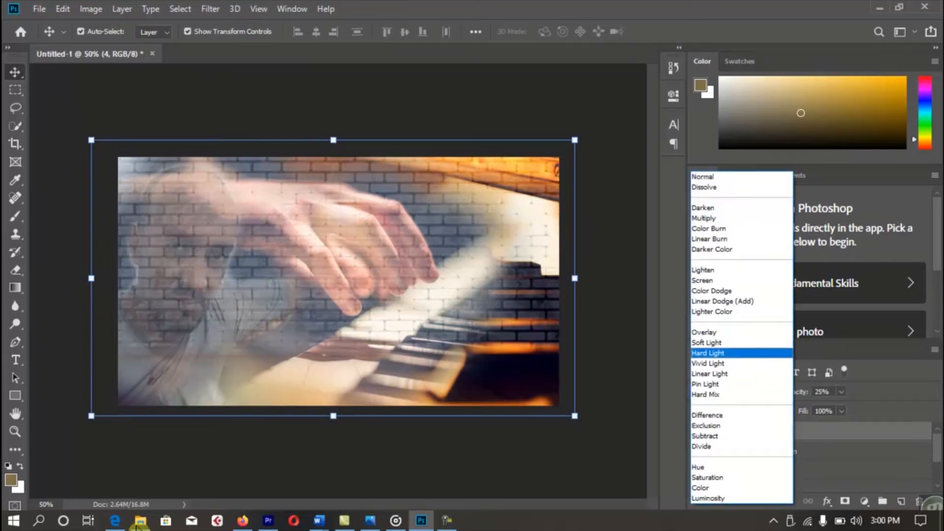
key(Down)
key(Down)
key(Return)
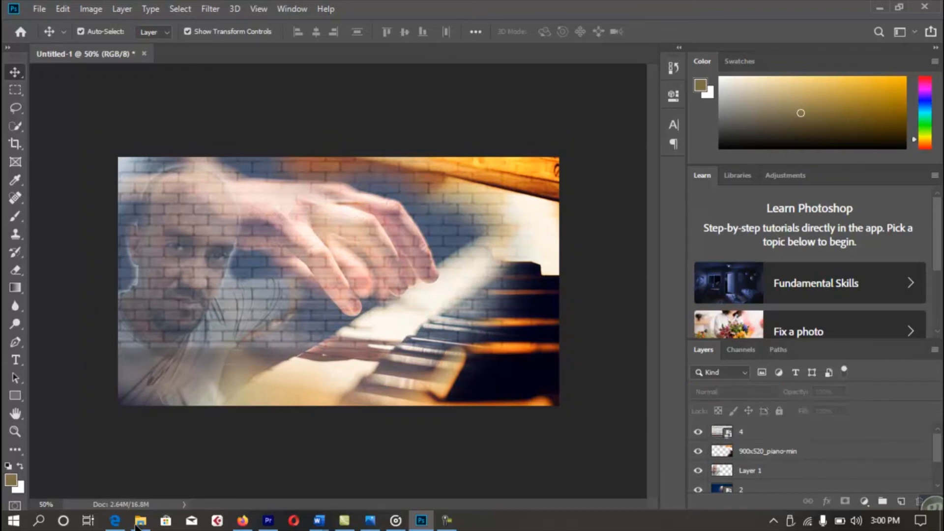
key(e)
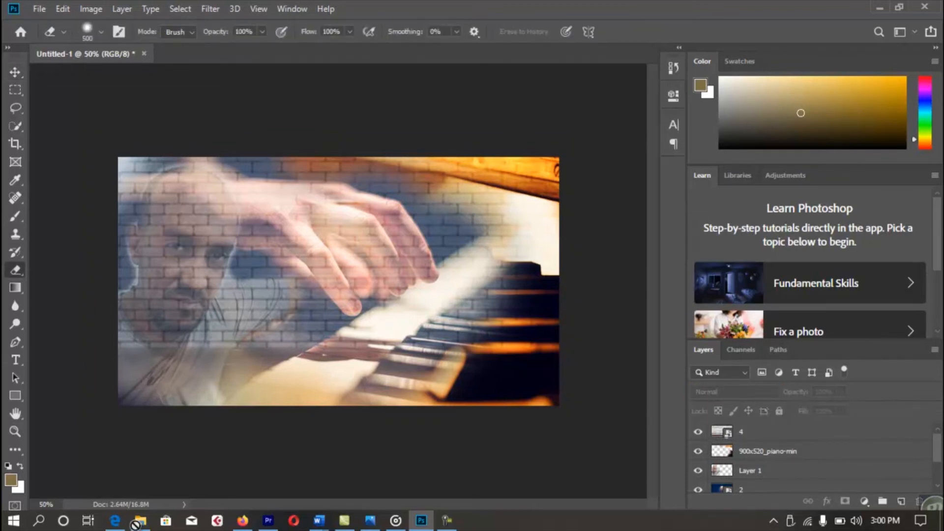
Rasterize brick layer 4 and erase its texture from the man's face with a 300 px eraser.
click(762, 431)
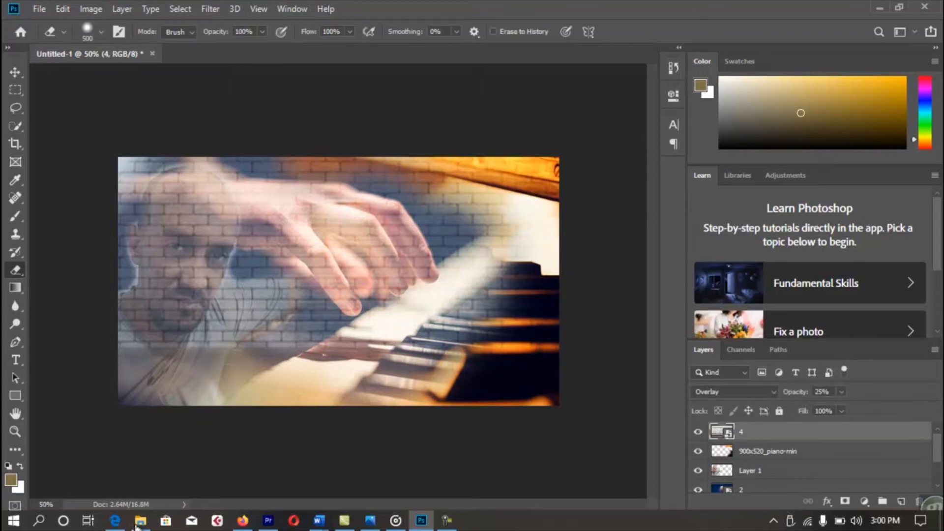
right_click(761, 432)
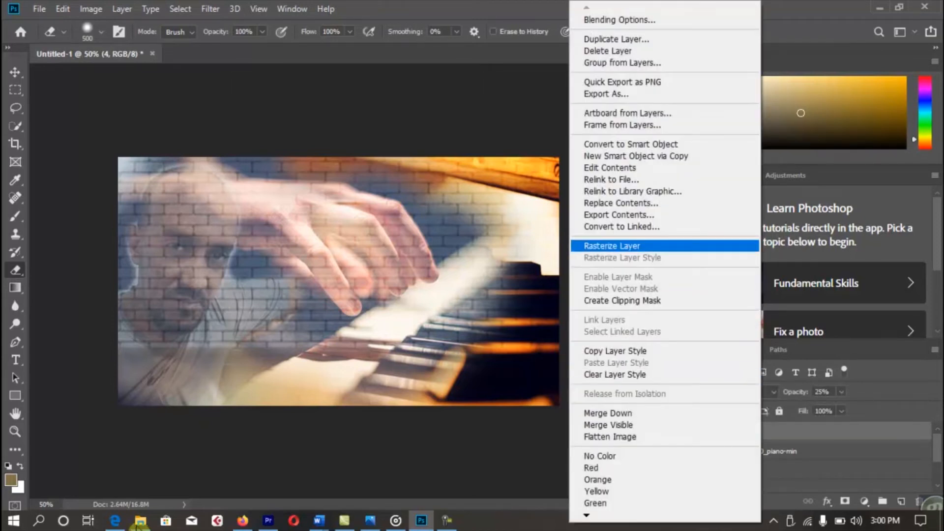
click(612, 246)
key(bracketleft)
key(bracketleft)
key(bracketleft)
key(bracketleft)
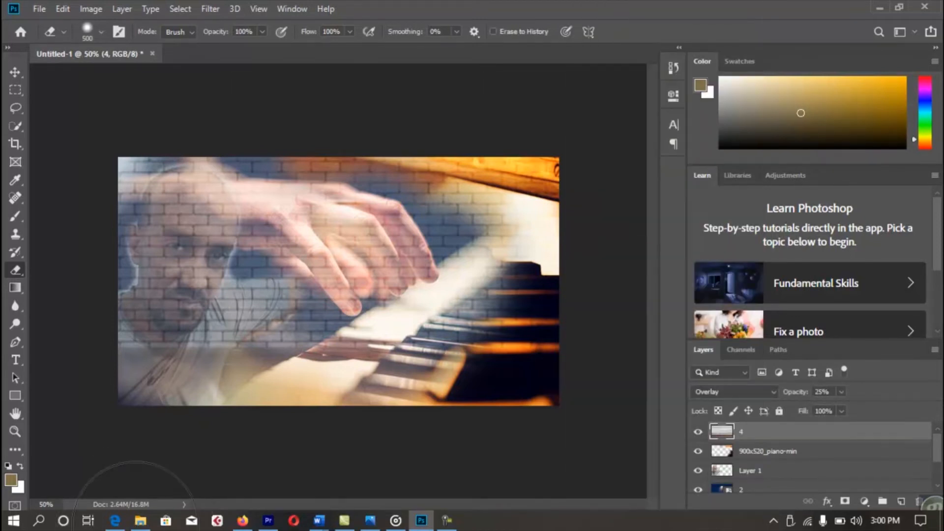
key(bracketright)
key(bracketright)
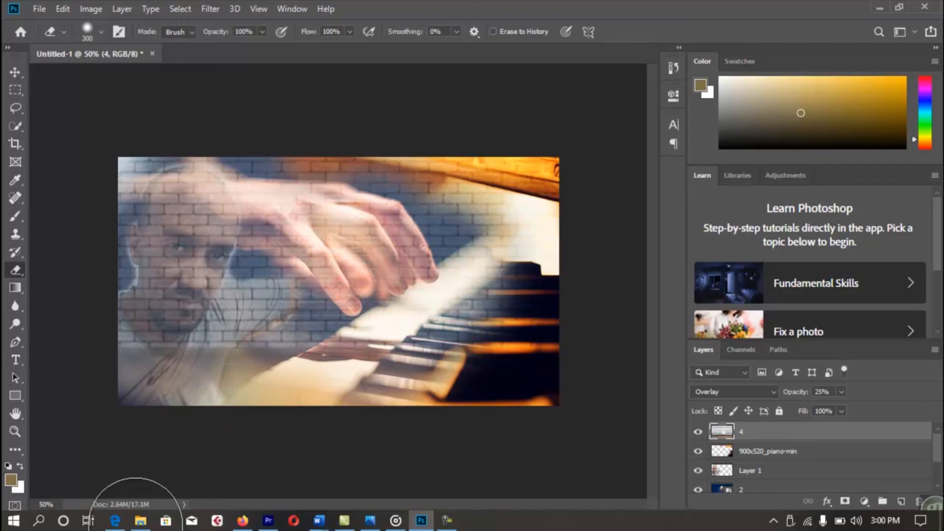
click(192, 262)
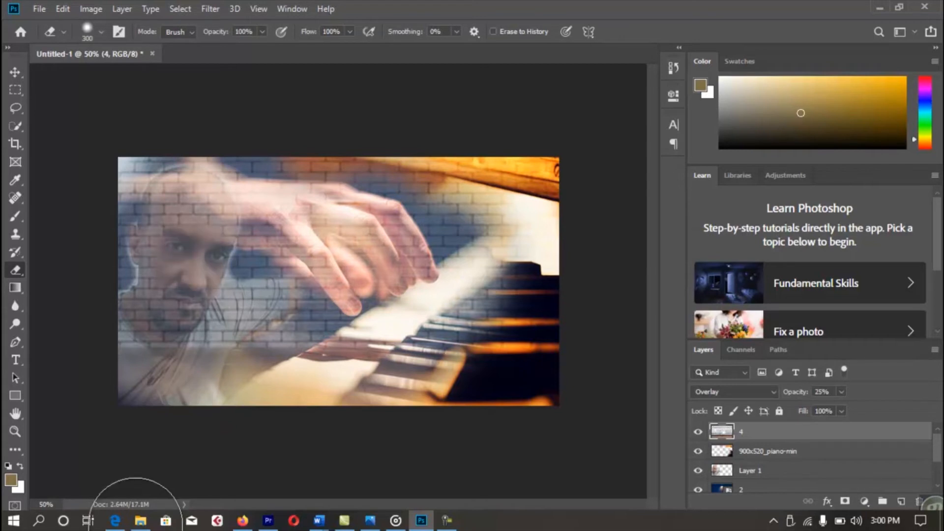
click(195, 214)
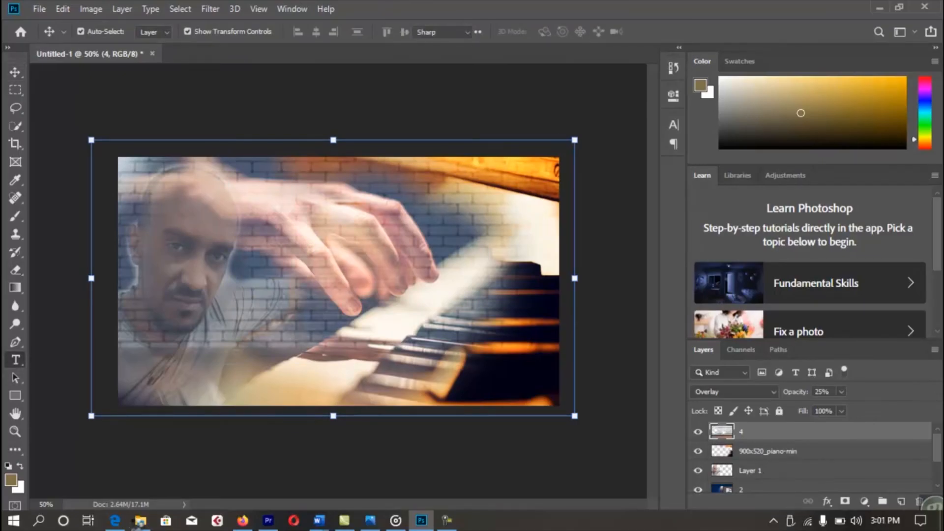
Add a text layer above the hands and set its font to Geez Able.
key(t)
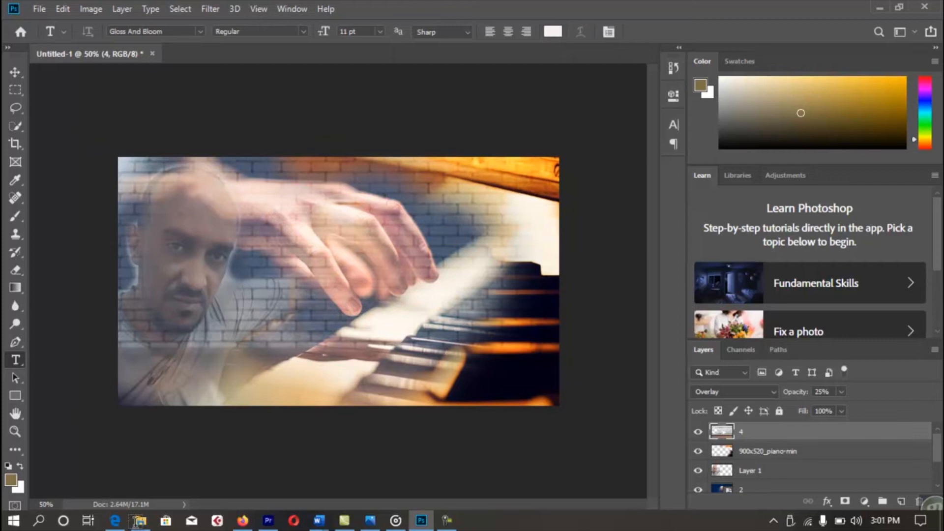
click(318, 209)
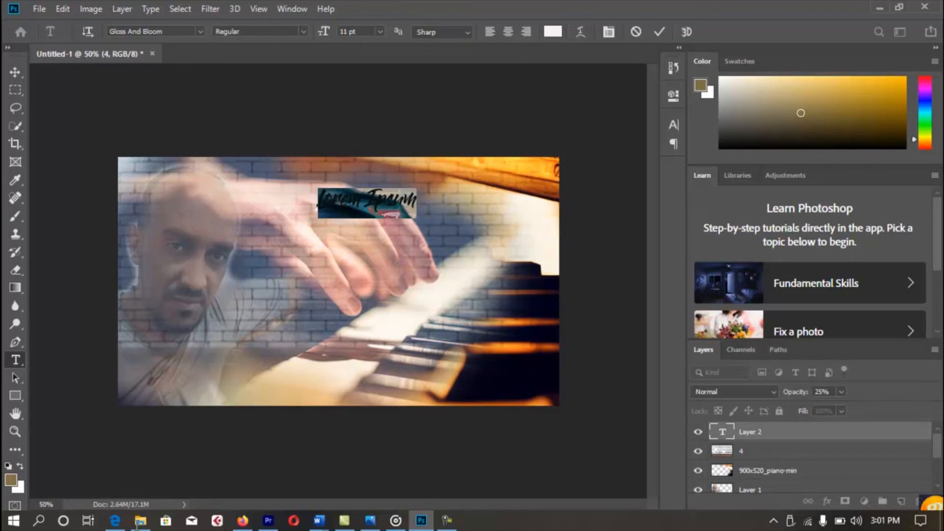
click(200, 32)
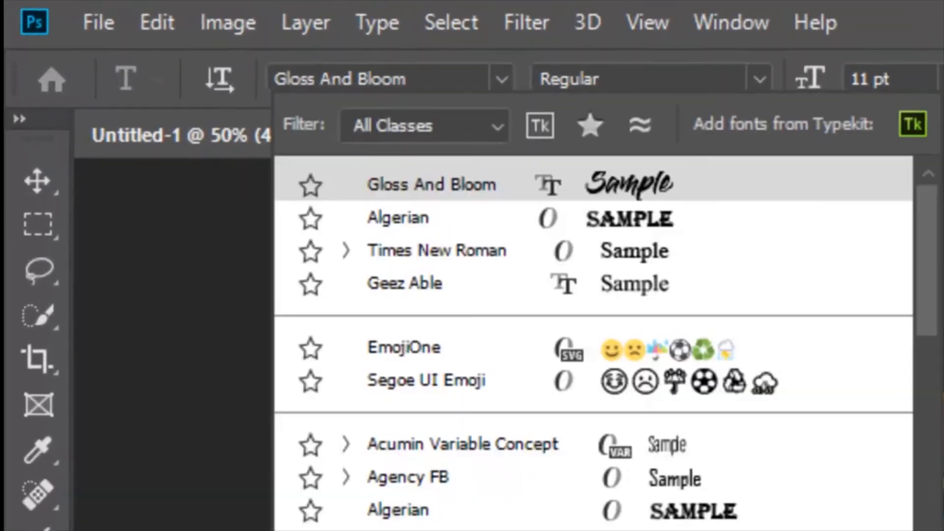
key(Escape)
click(340, 79)
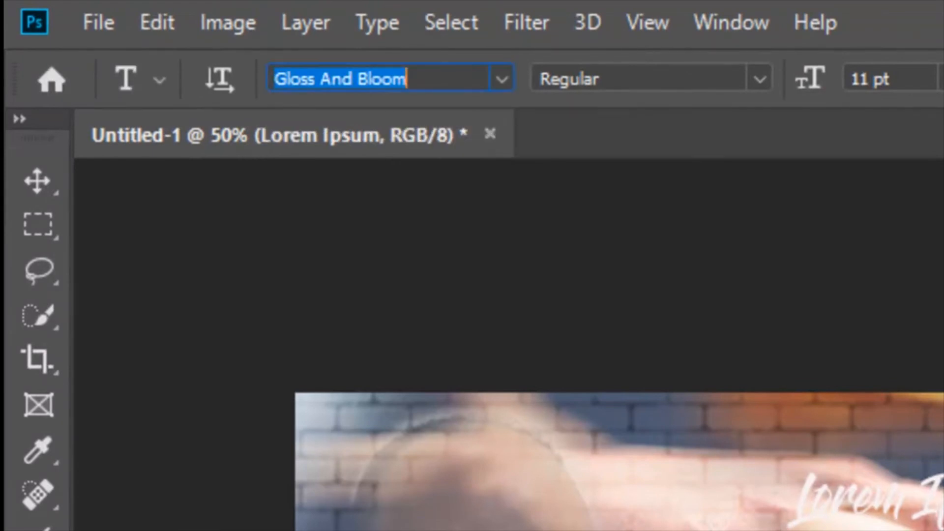
text(ግእ)
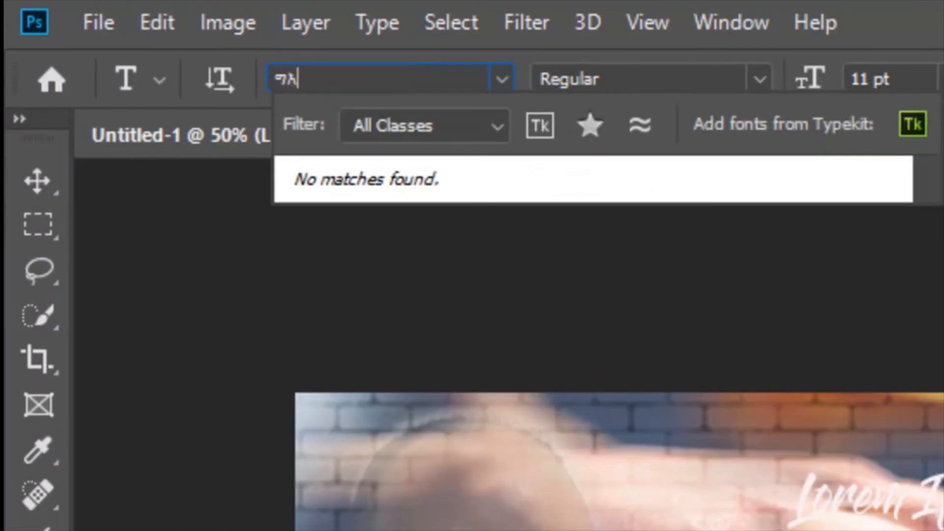
key(BackSpace)
key(BackSpace)
text(g)
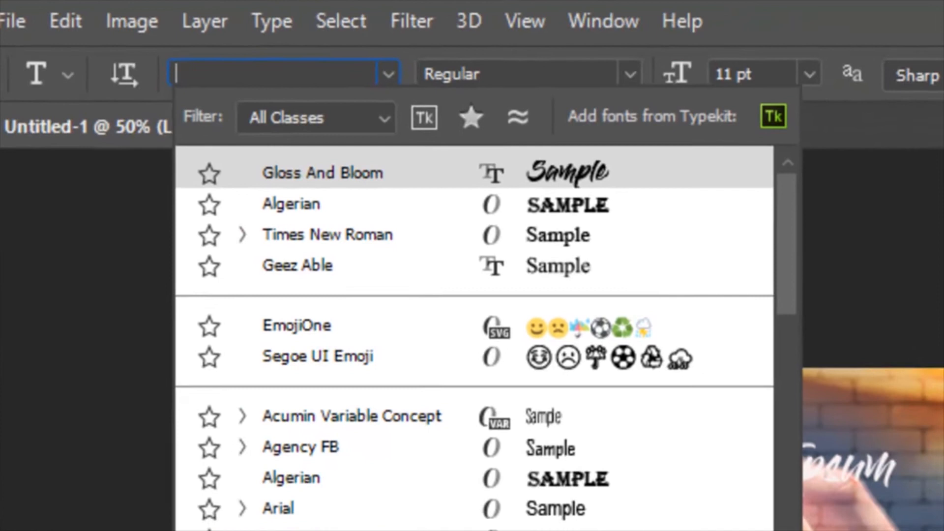
text(ee)
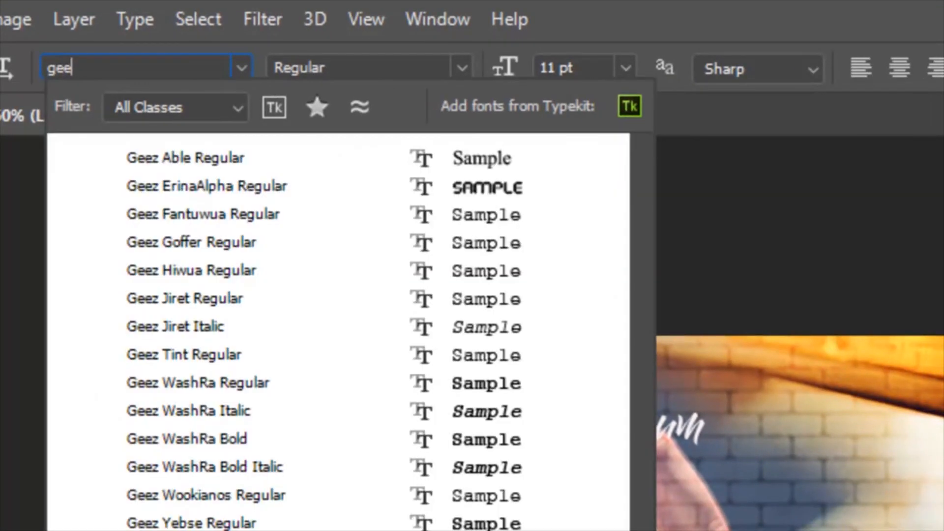
key(Down)
key(Return)
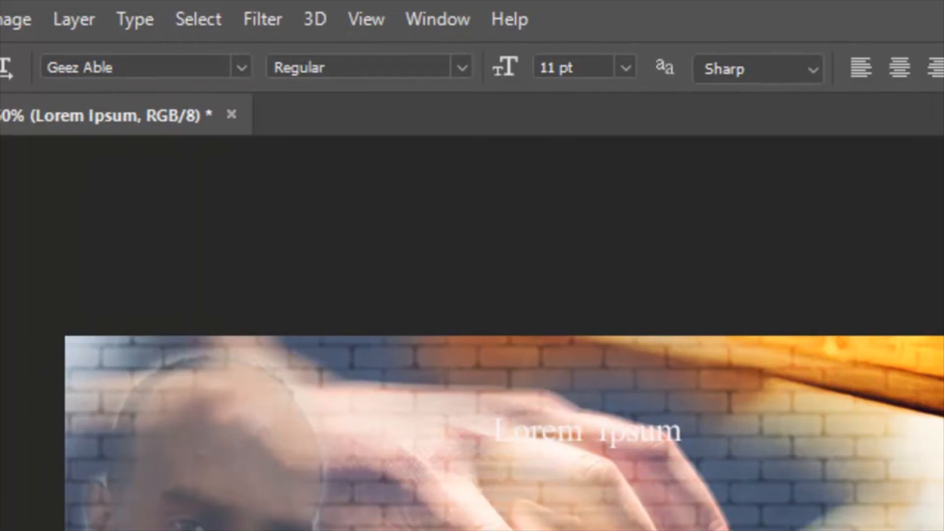
Replace the Lorem Ipsum placeholder with the Amharic title 'መሳሪታዊ' and select it.
click(542, 432)
key(ctrl+a)
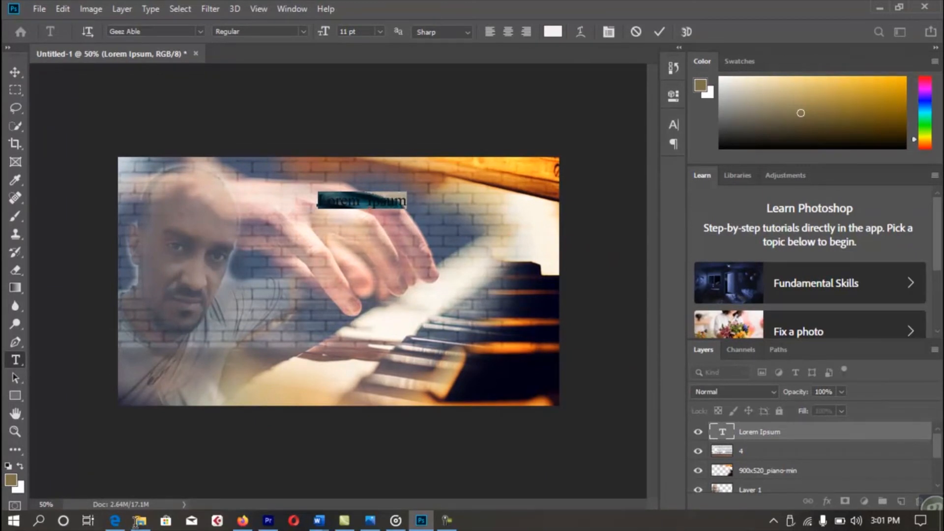
key(BackSpace)
text(ግርማ)
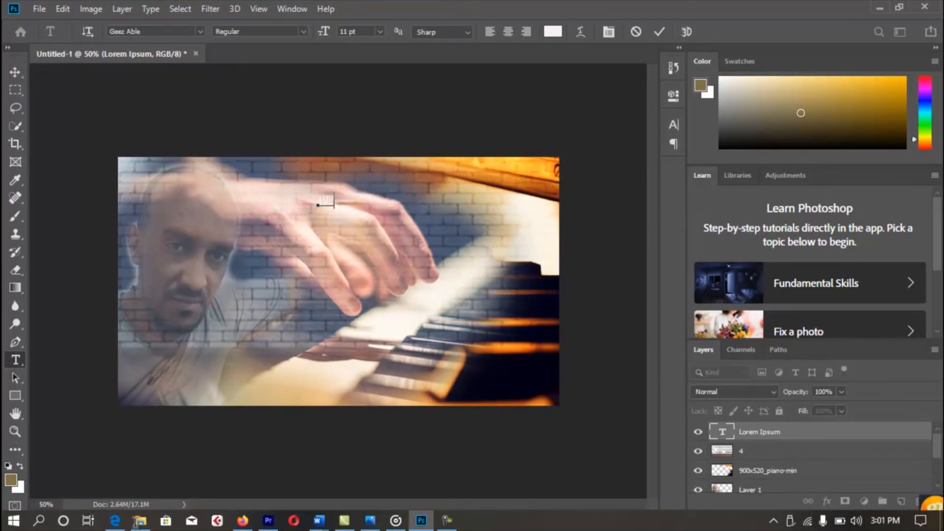
key(BackSpace)
key(BackSpace)
key(BackSpace)
text(መሳሪታዊ)
key(ctrl)
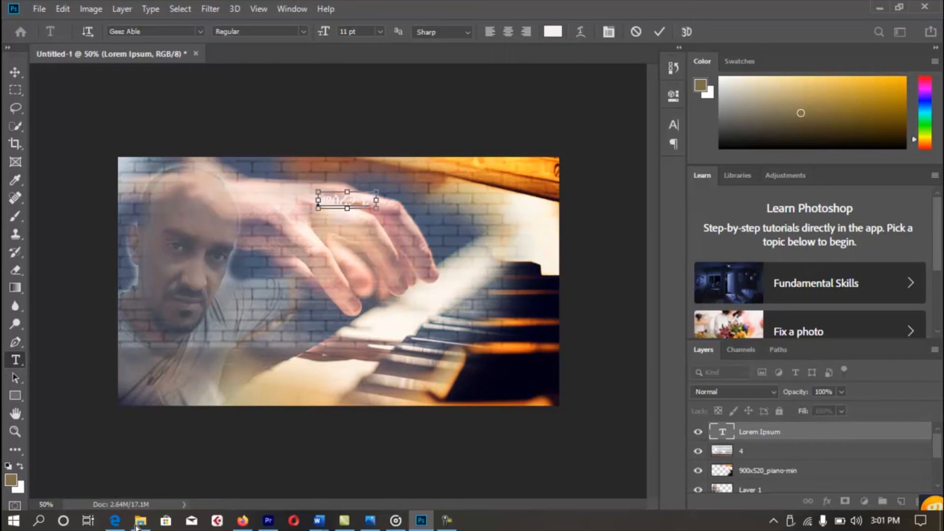
key(ctrl+a)
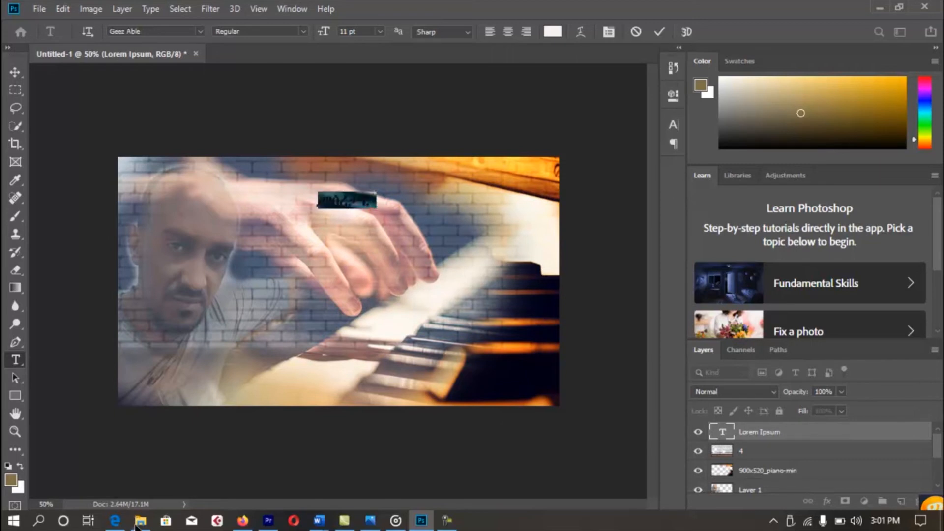
Colour the selected Amharic title dark brown, #523106.
click(552, 31)
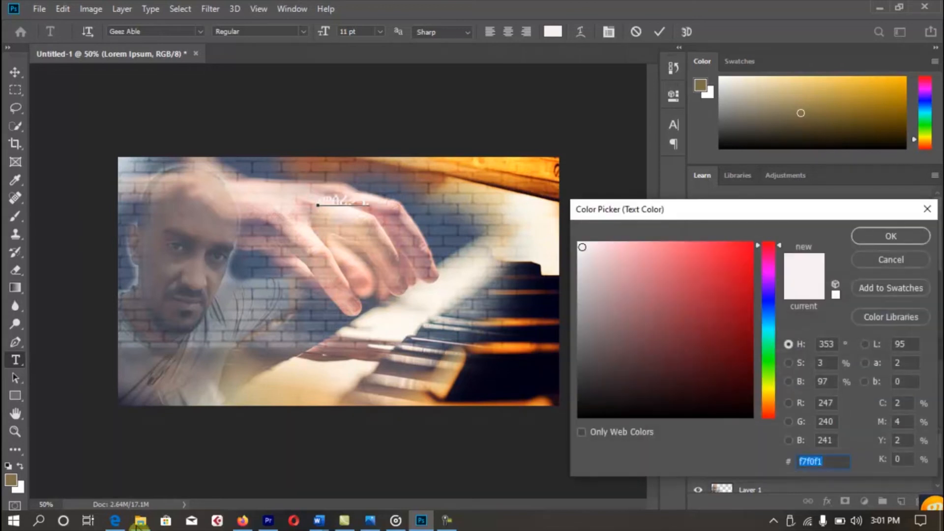
click(726, 342)
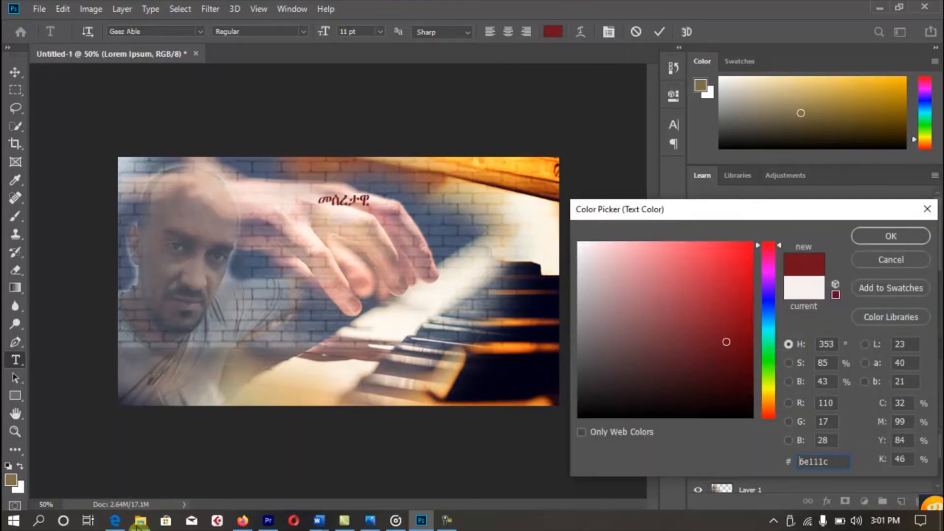
click(769, 402)
click(741, 361)
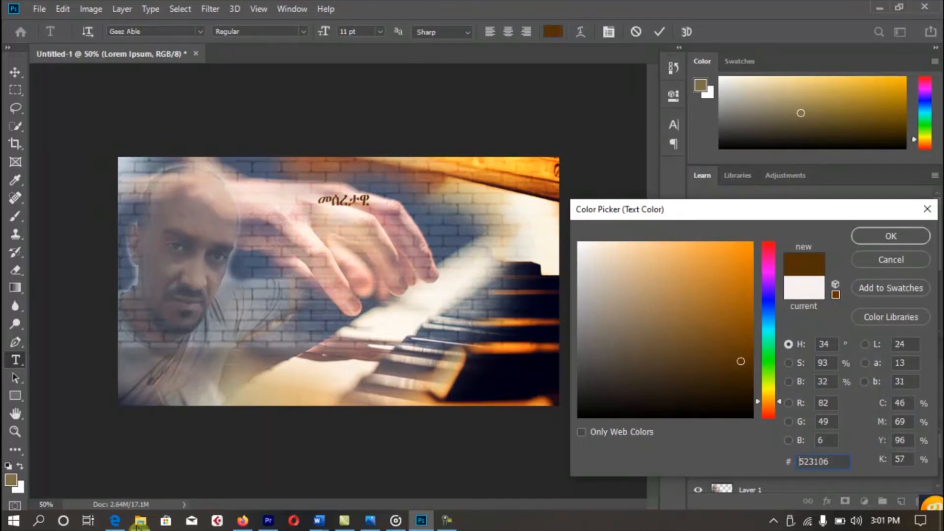
click(138, 527)
key(Return)
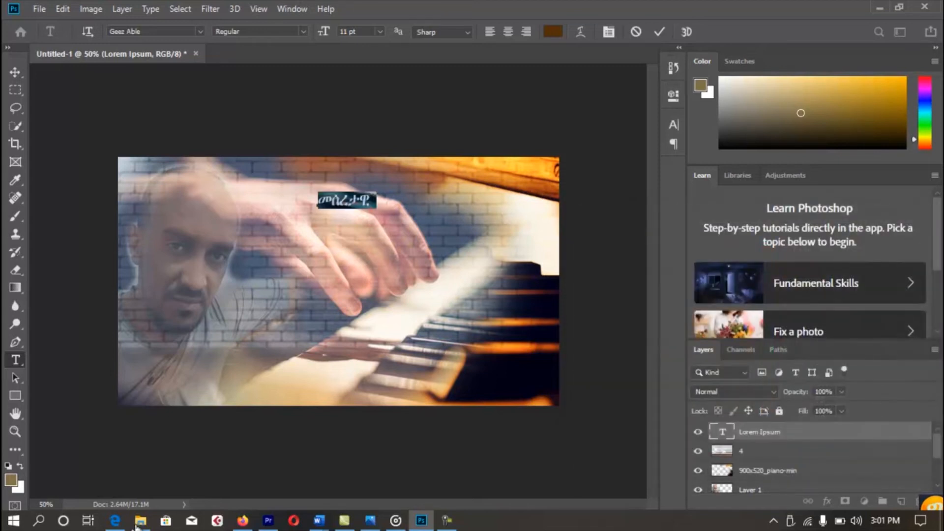
Move the Amharic title to the upper right and scale it taller and narrower.
key(ctrl+Return)
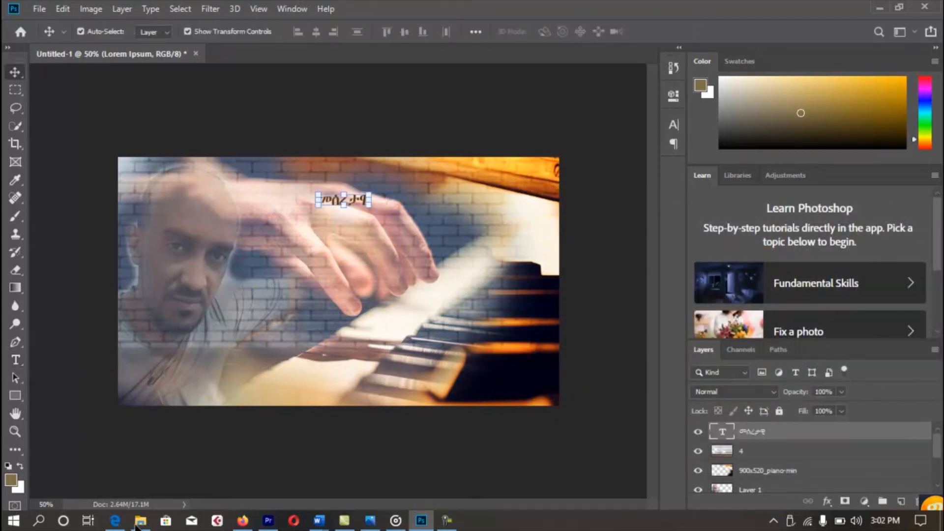
drag(357, 201, 269, 200)
drag(385, 208, 385, 241)
drag(322, 213, 371, 201)
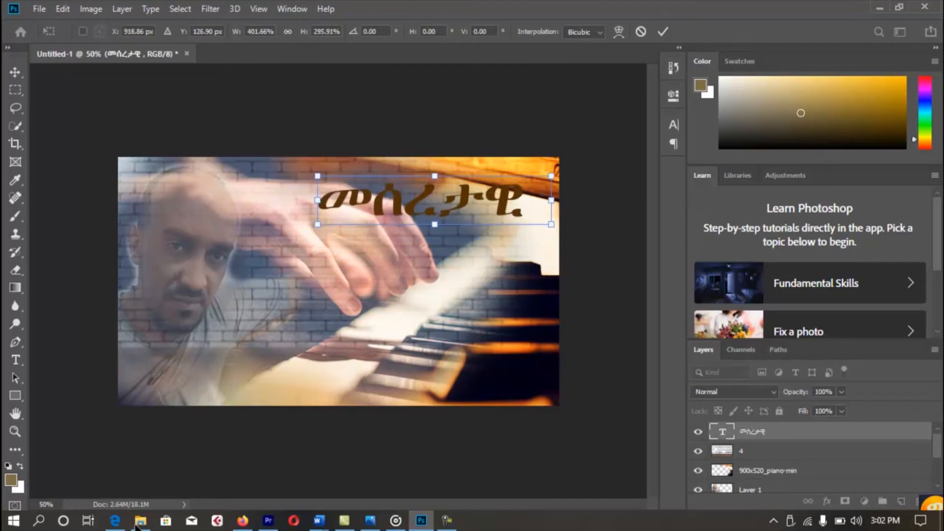
drag(552, 200, 479, 204)
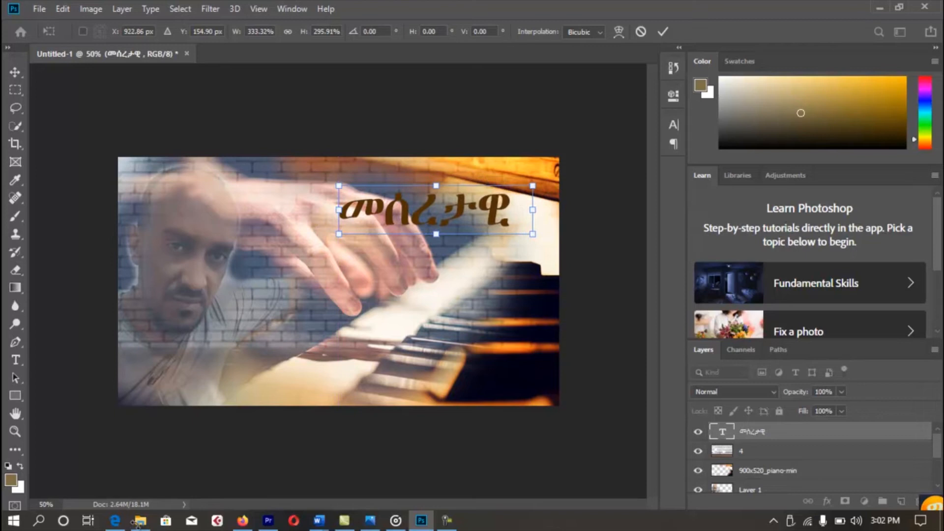
key(Return)
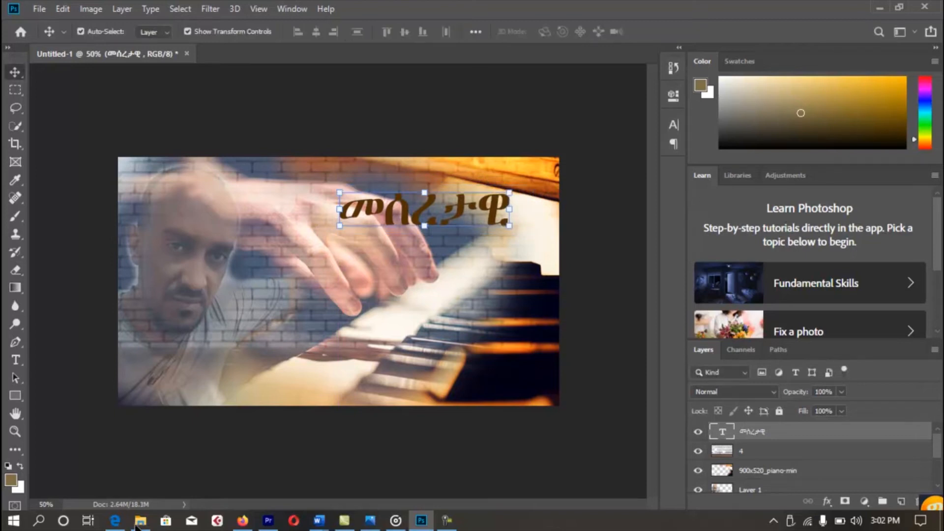
Give the title a white (ffffff) Outside Stroke effect of 6 px.
click(827, 502)
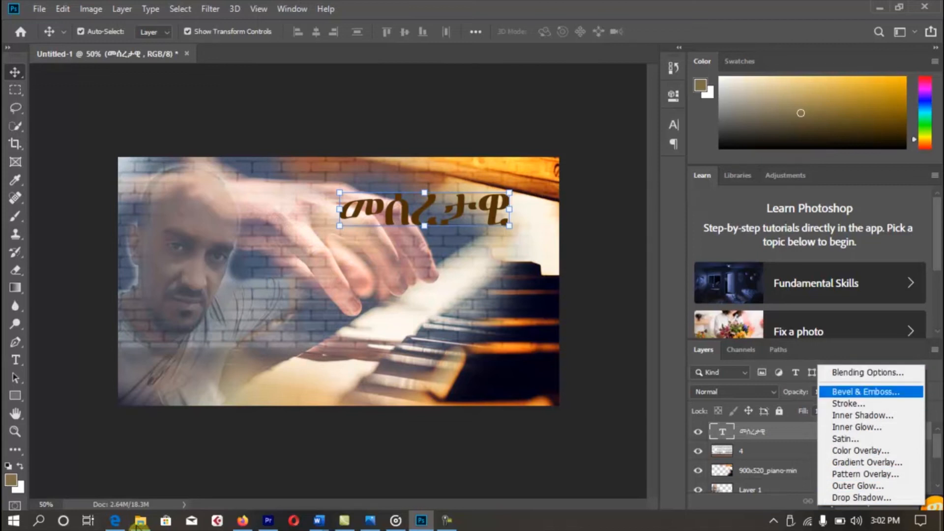
click(863, 415)
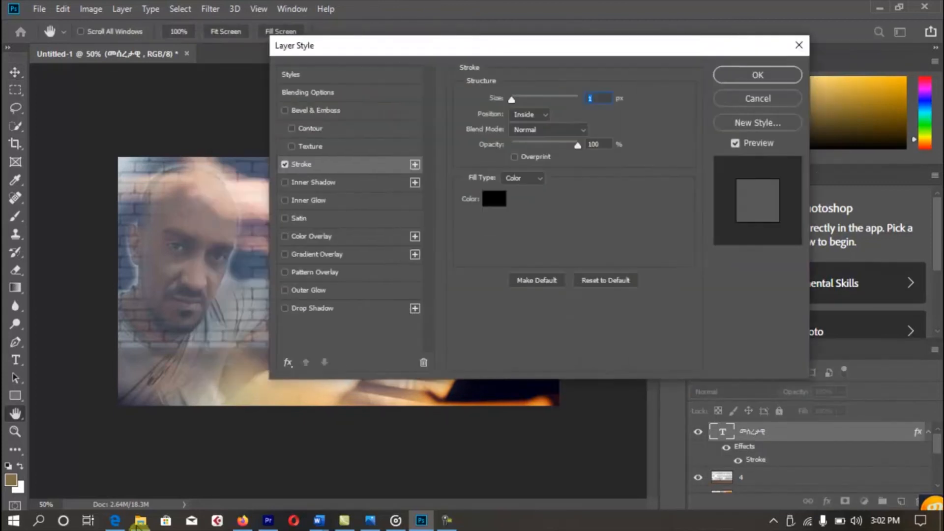
mouse_move(492, 45)
mouse_down()
mouse_move(774, 4)
mouse_move(765, 11)
mouse_up()
click(767, 164)
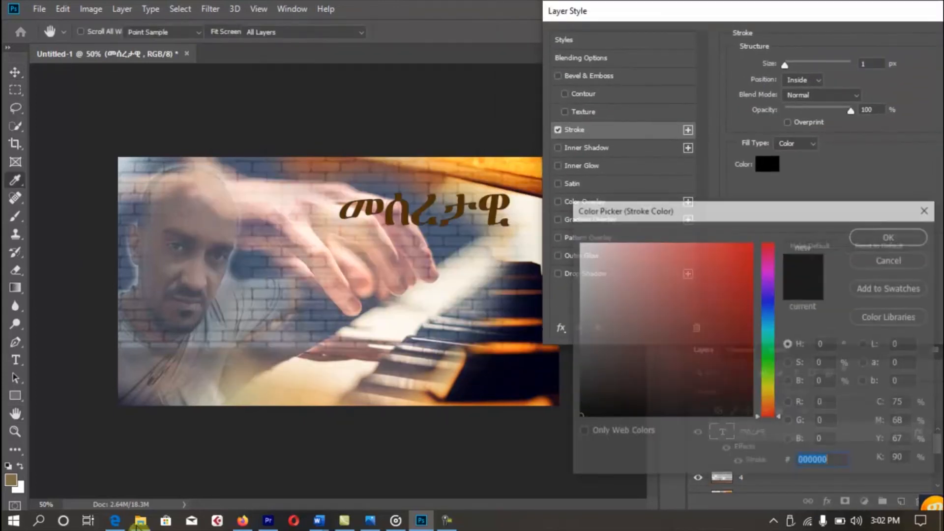
text(ffffff)
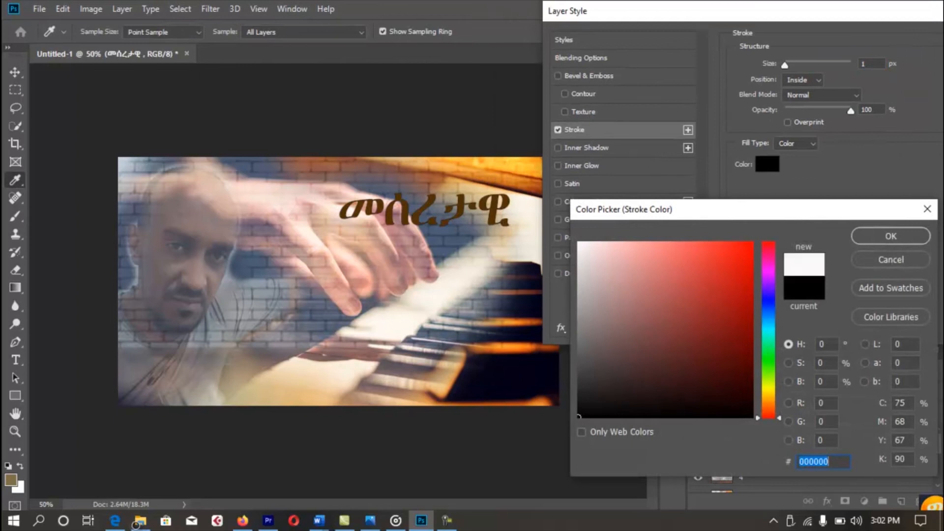
key(Return)
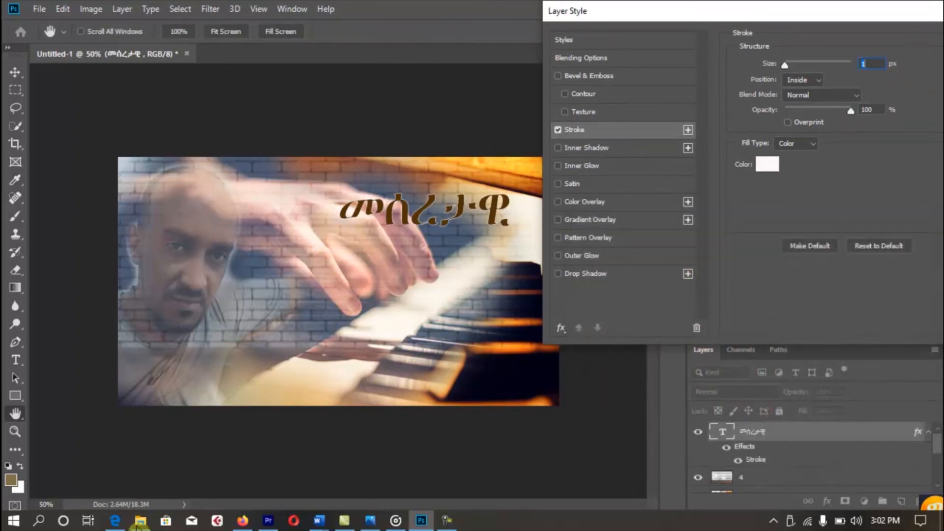
key(Up)
key(Up)
key(Up)
key(Up)
key(Up)
key(Up)
key(Up)
key(Up)
key(Up)
key(Up)
key(Up)
key(Down)
key(Down)
key(Down)
key(Down)
key(Down)
key(Down)
key(Down)
key(Down)
key(Down)
key(Down)
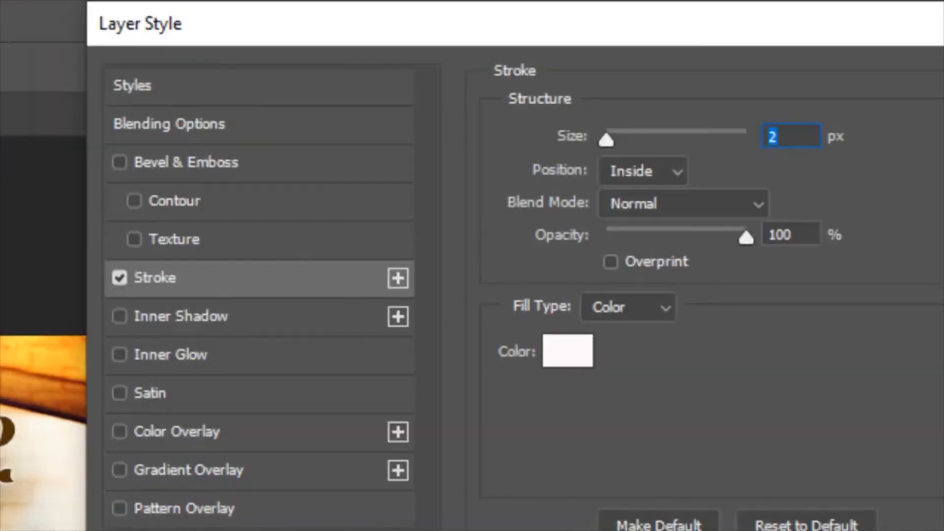
click(781, 93)
key(Up)
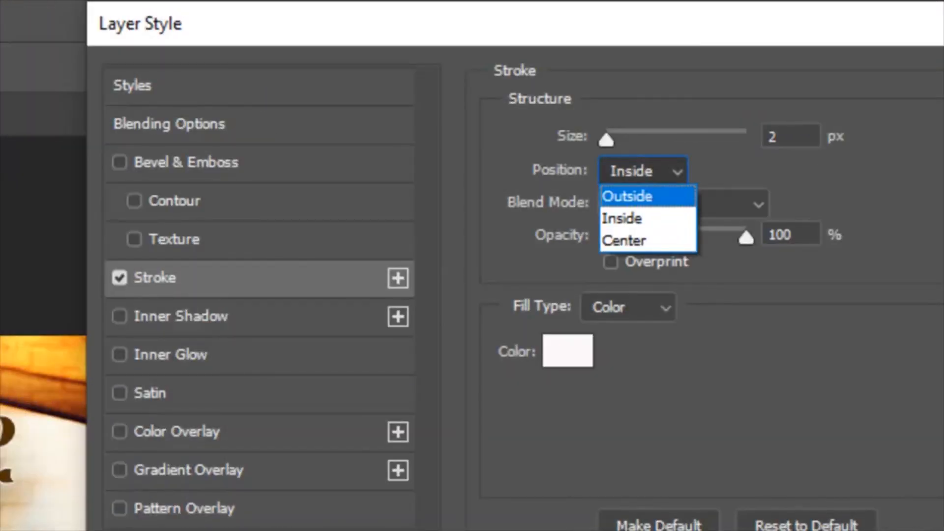
key(Return)
drag(607, 140, 618, 141)
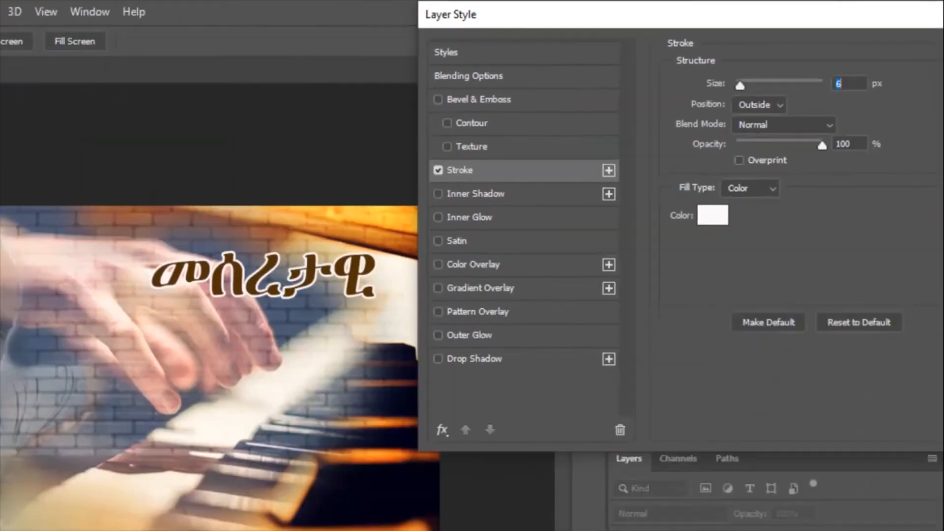
key(Down)
key(Down)
key(Down)
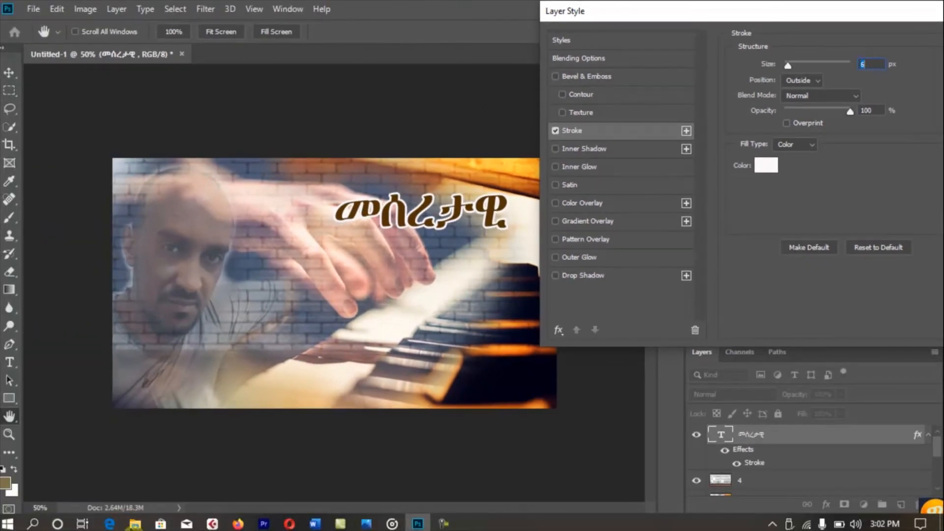
key(Return)
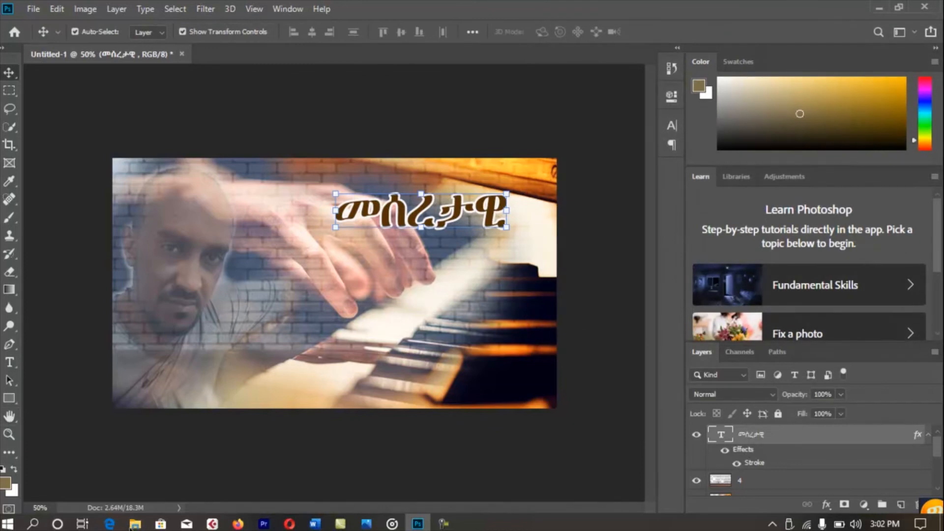
Type the Amharic subtitle ትምህርት below the title and give it a white Stroke outline.
key(t)
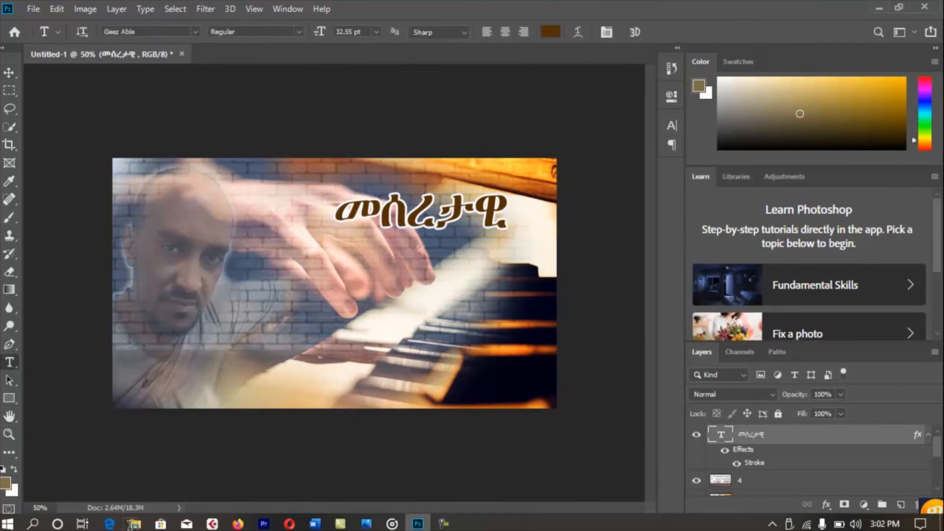
click(365, 251)
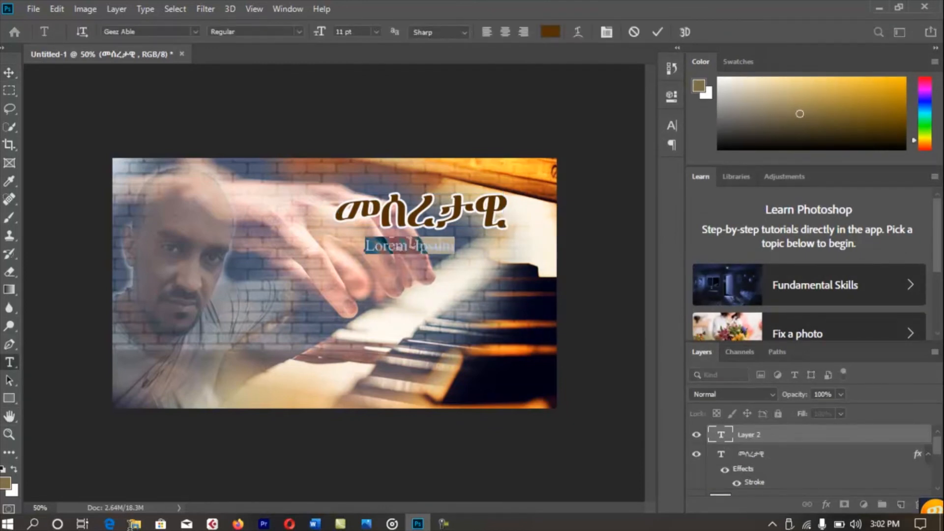
text(ኋ)
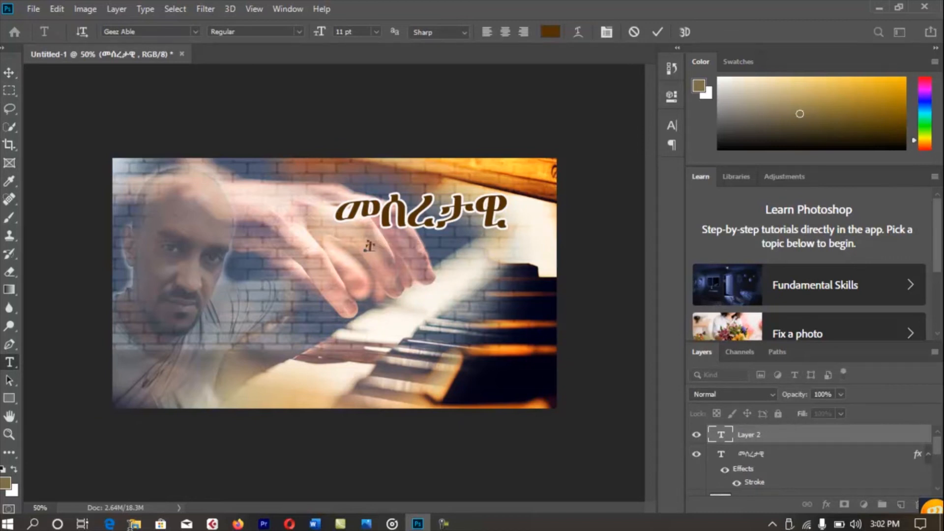
text(ምህርት)
click(8, 73)
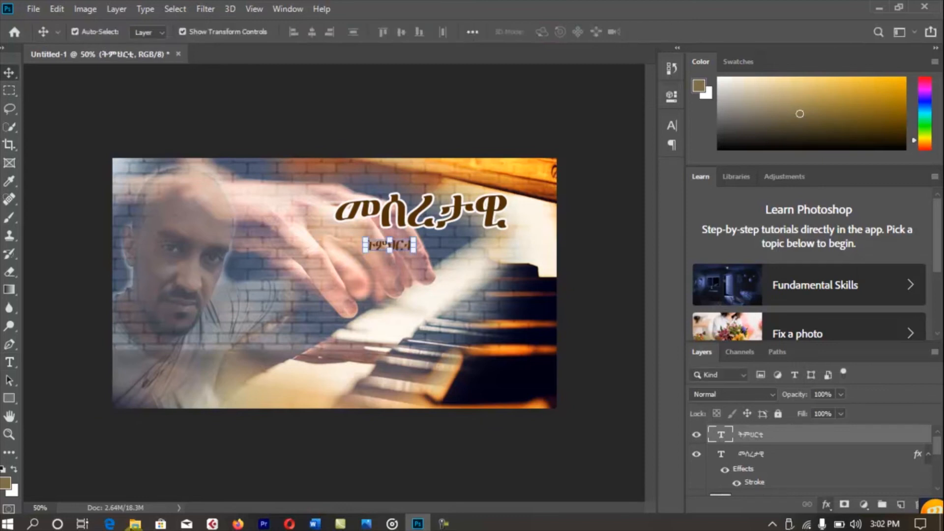
click(826, 505)
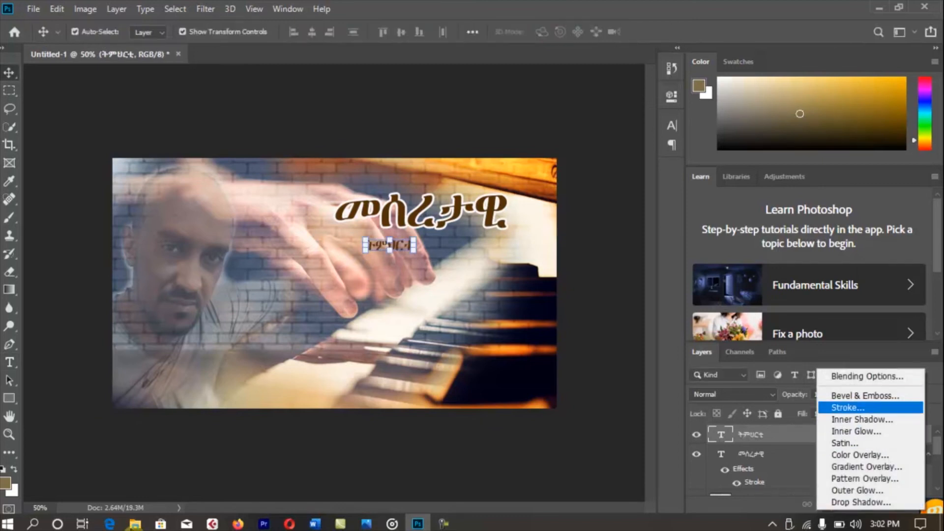
click(848, 407)
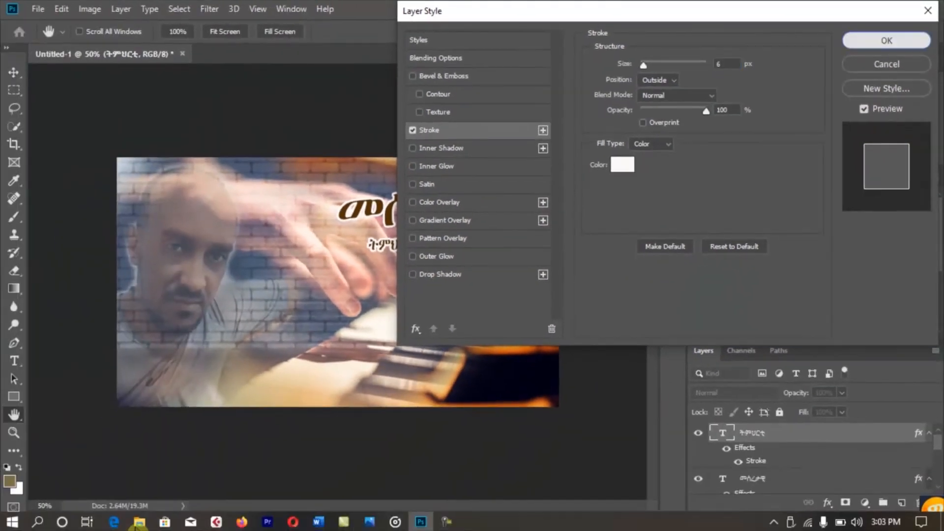
key(Return)
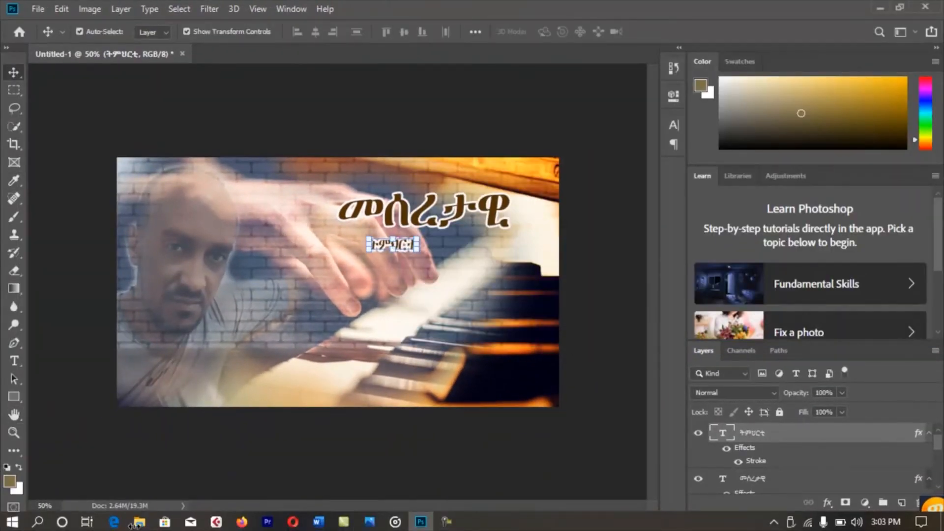
Stretch the subtitle to about 349% width so it spans the title, and position it underneath.
drag(417, 245, 509, 235)
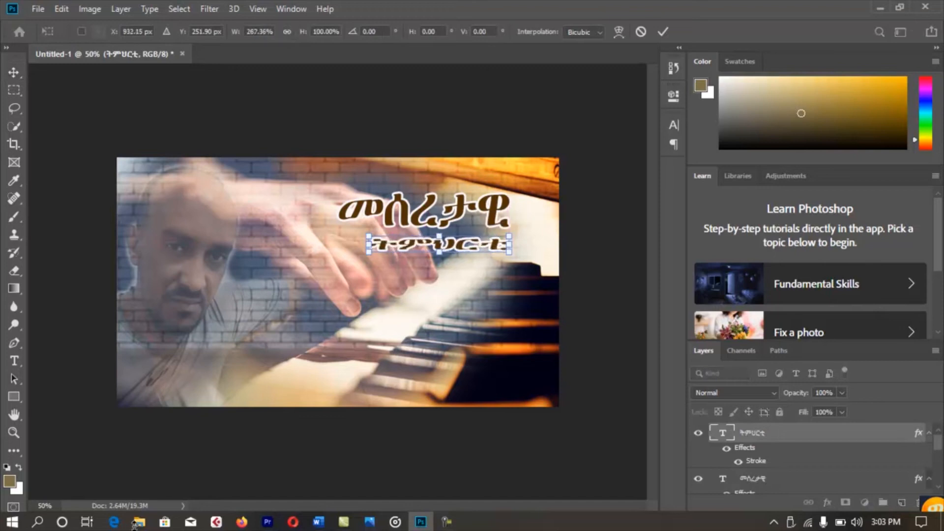
drag(368, 244, 338, 244)
drag(433, 245, 429, 238)
key(Down)
key(Down)
key(Down)
key(Down)
key(Down)
key(Down)
key(Down)
key(Down)
key(Down)
key(Down)
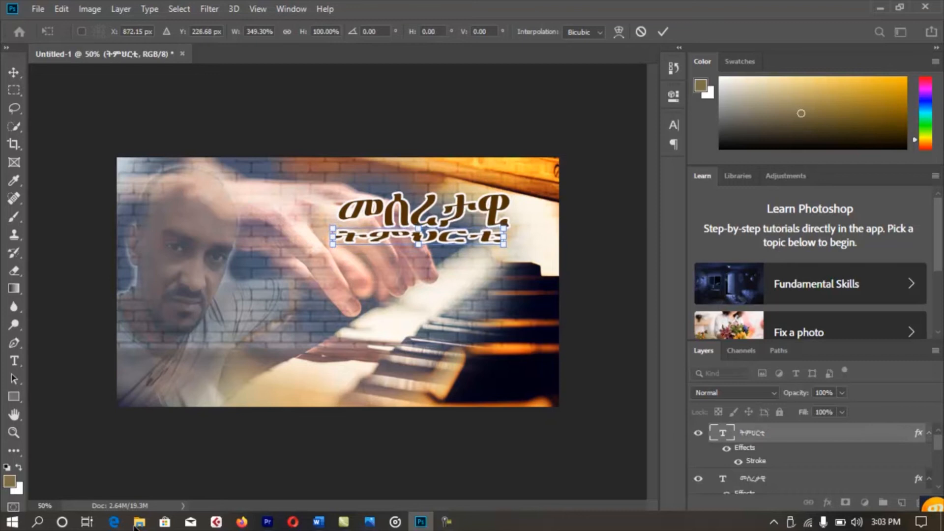
key(Return)
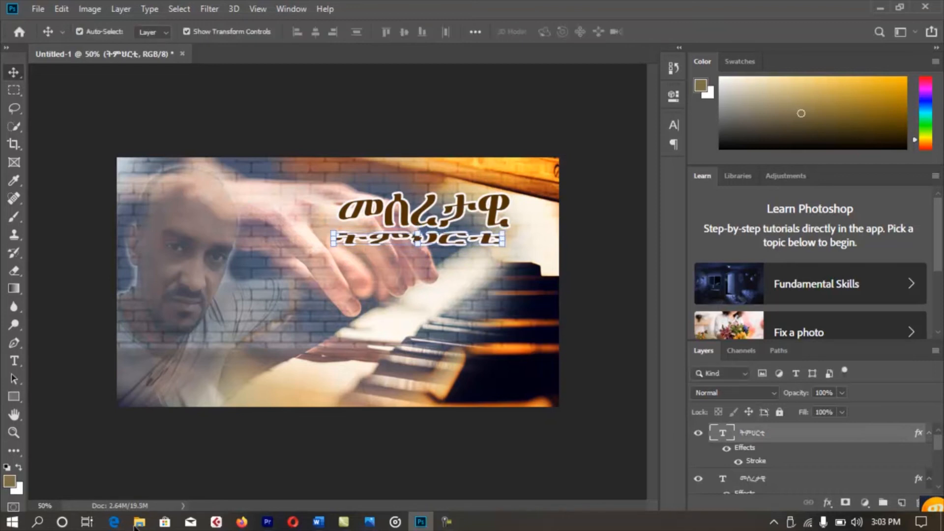
key(t)
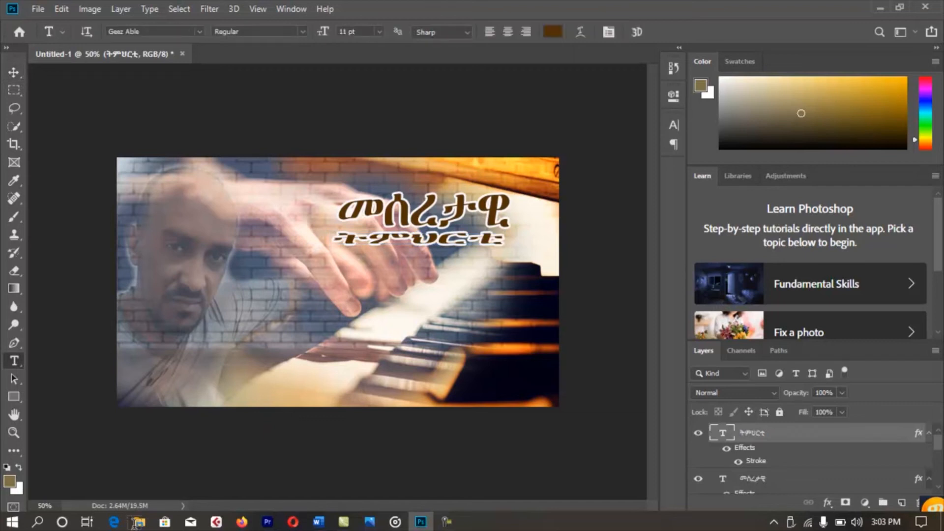
Type the Amharic word ኪቦርድ below the subtitle and give it a white Stroke outline.
click(343, 269)
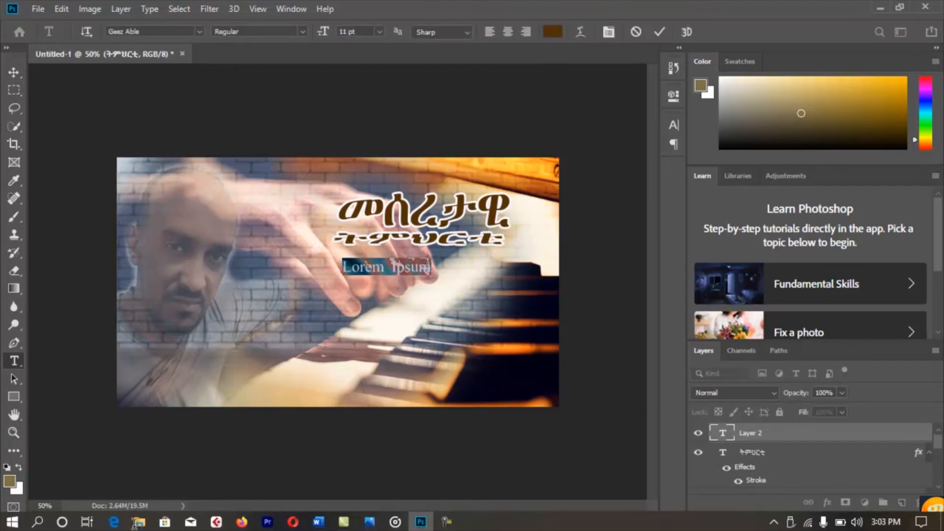
text(ክሮ)
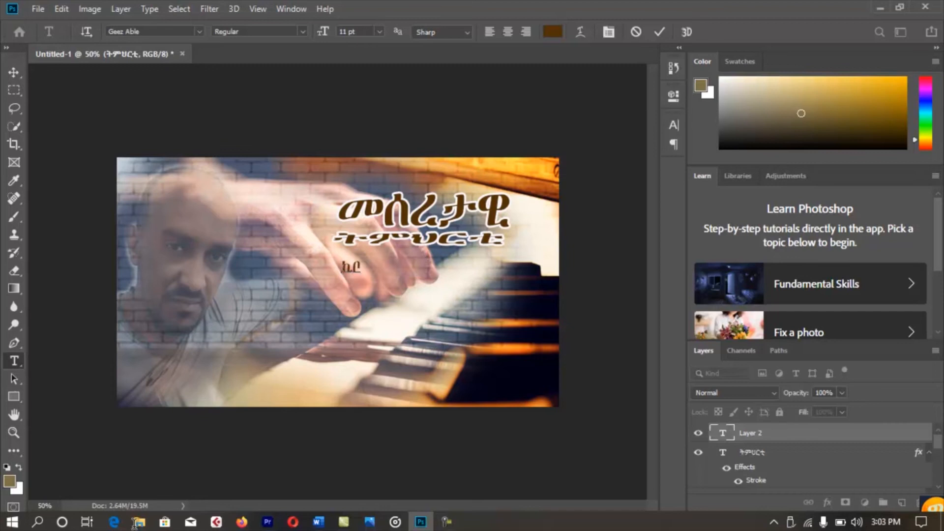
text(ርድ)
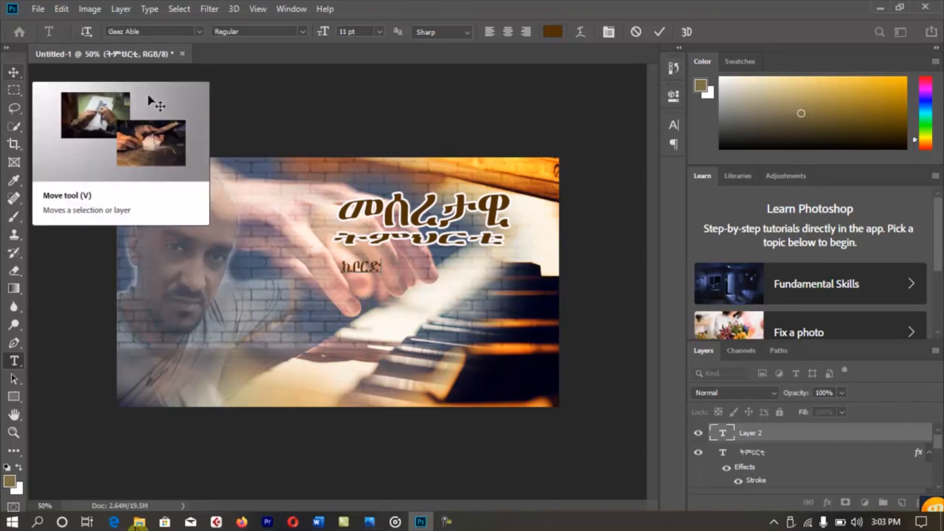
click(14, 72)
click(828, 502)
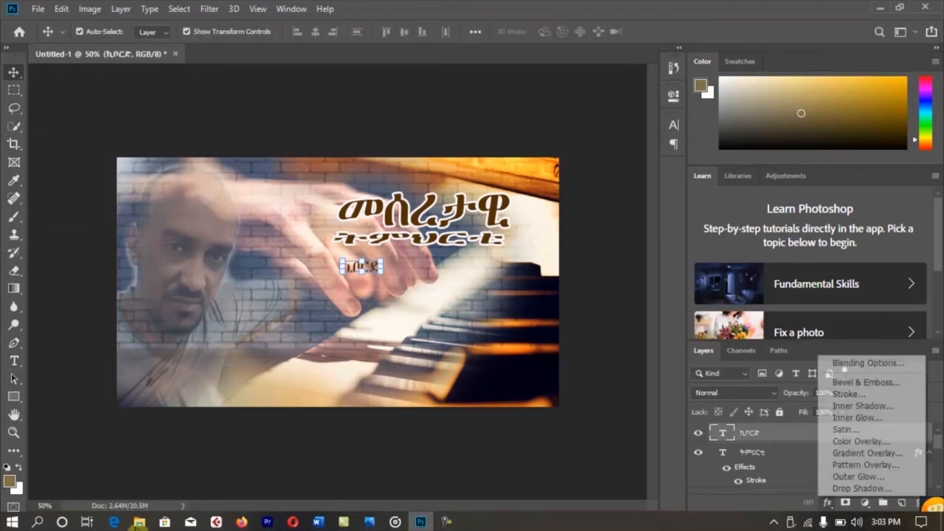
click(849, 394)
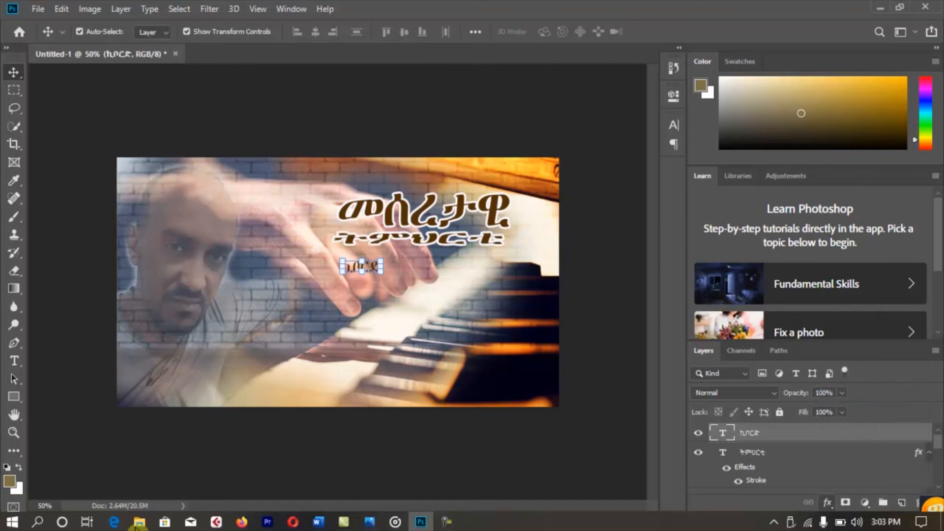
key(Return)
Stretch ኪቦርድ to about 389% width and make it taller.
drag(383, 267, 495, 266)
mouse_move(419, 274)
mouse_down()
mouse_move(419, 296)
mouse_move(431, 271)
mouse_up()
key(Return)
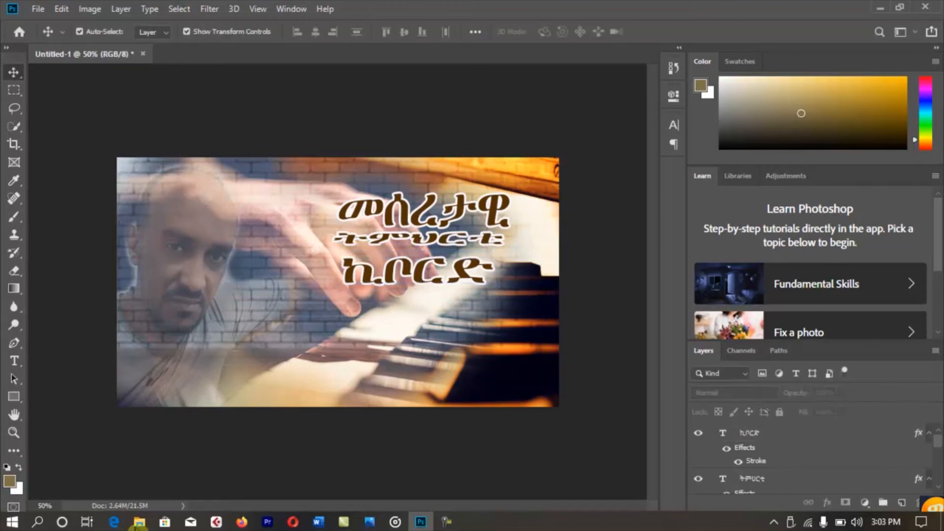
key(t)
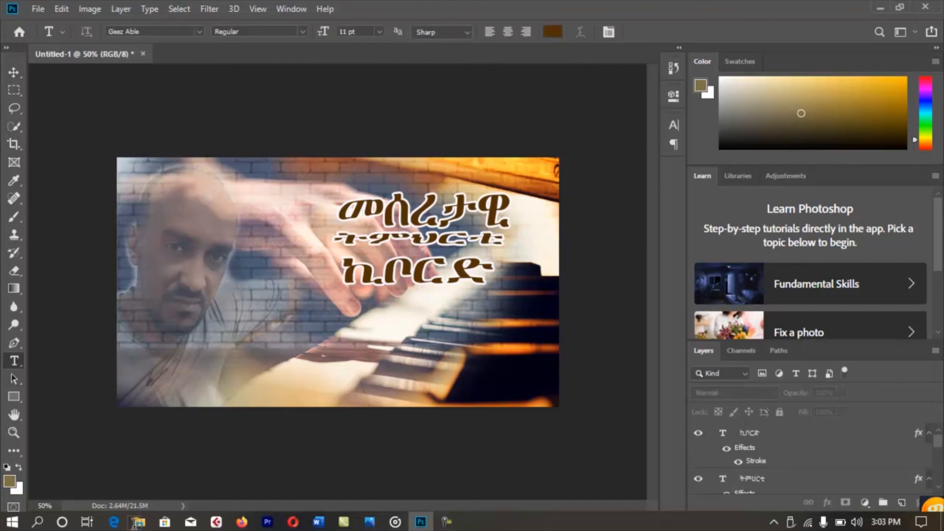
Type the name in capital letters at the poster's lower left.
click(145, 386)
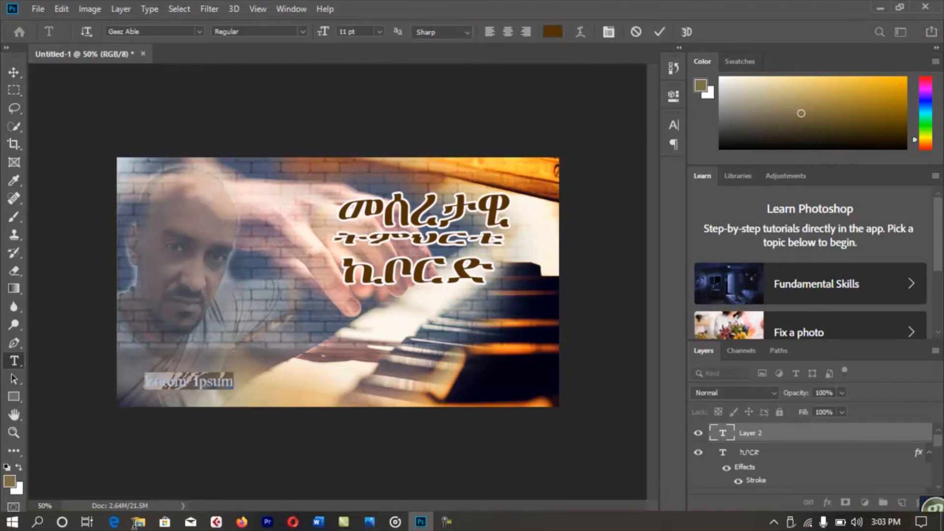
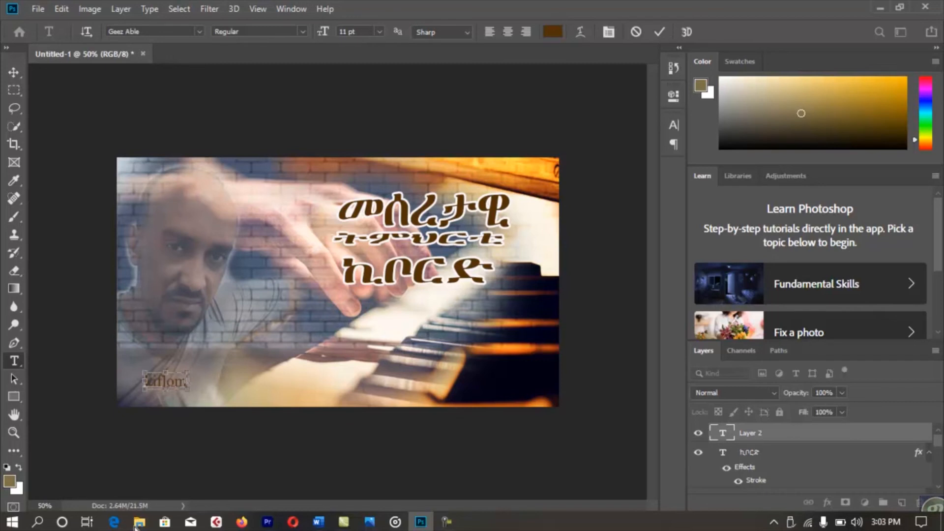
key(ctrl+a)
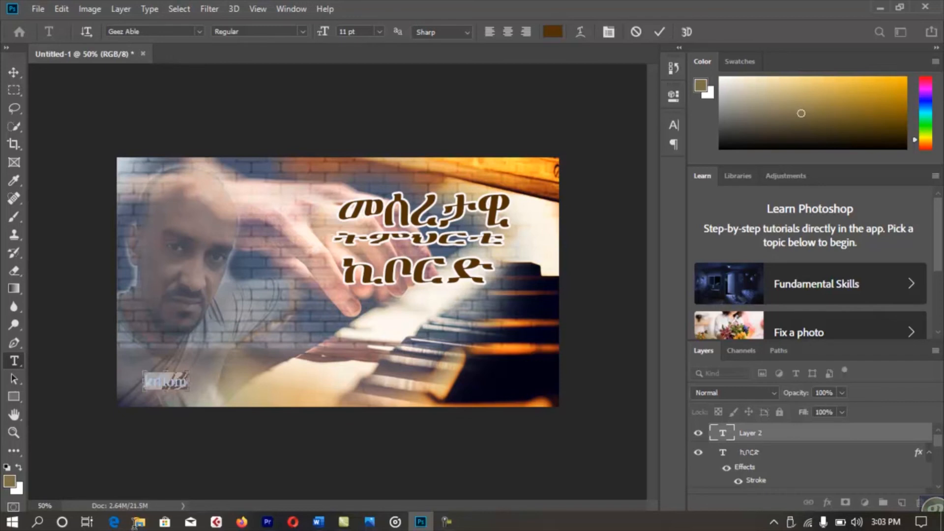
key(Left)
key(ctrl+a)
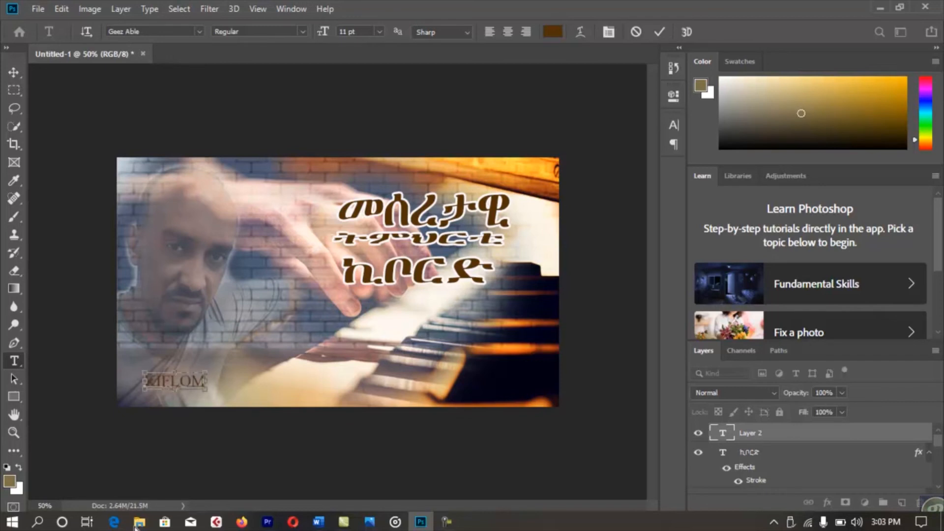
key(ctrl+a)
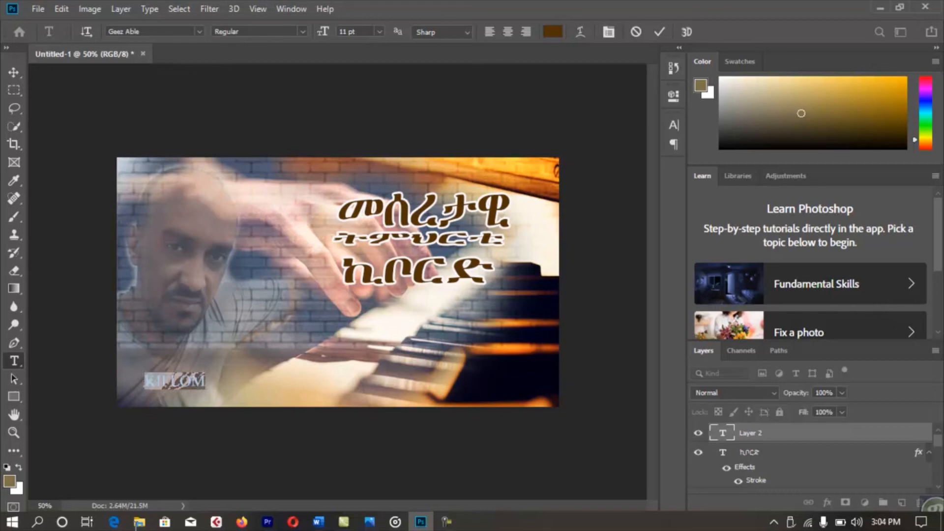
Colour the name text light beige #e7caa5.
click(200, 31)
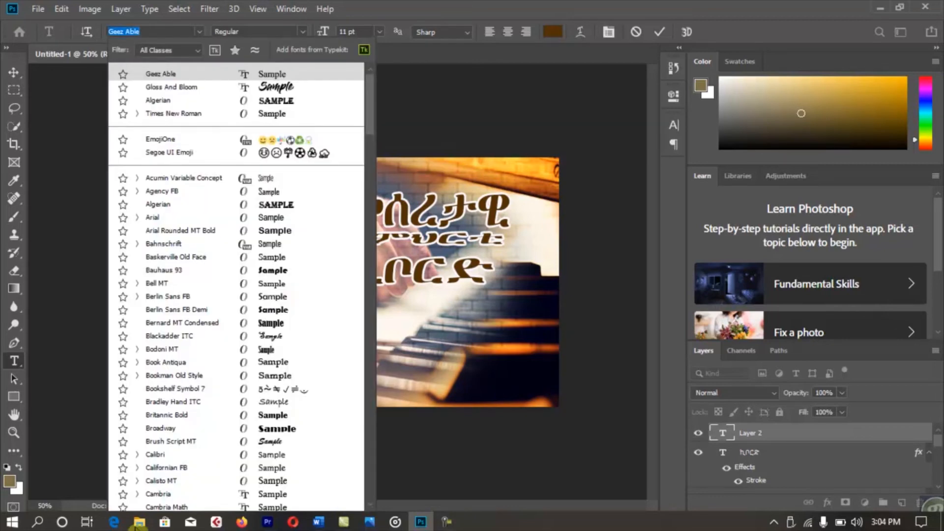
key(Return)
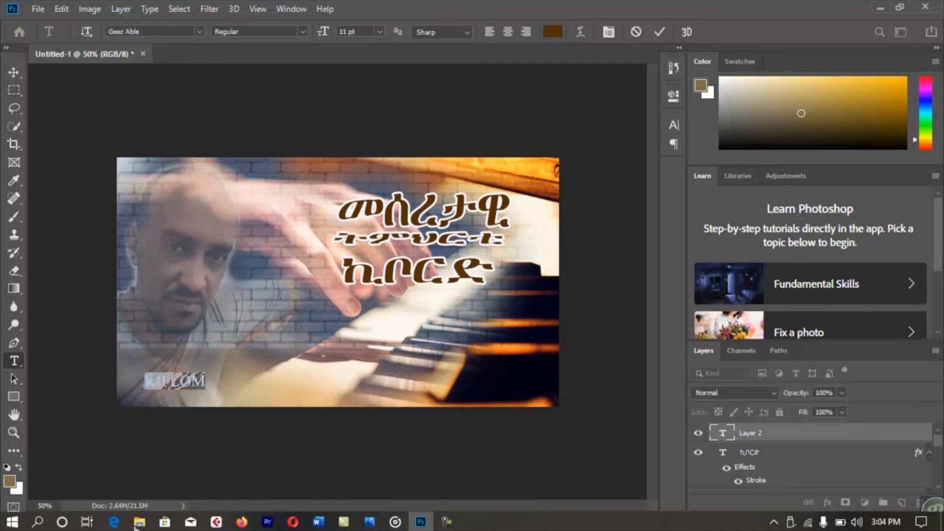
click(552, 32)
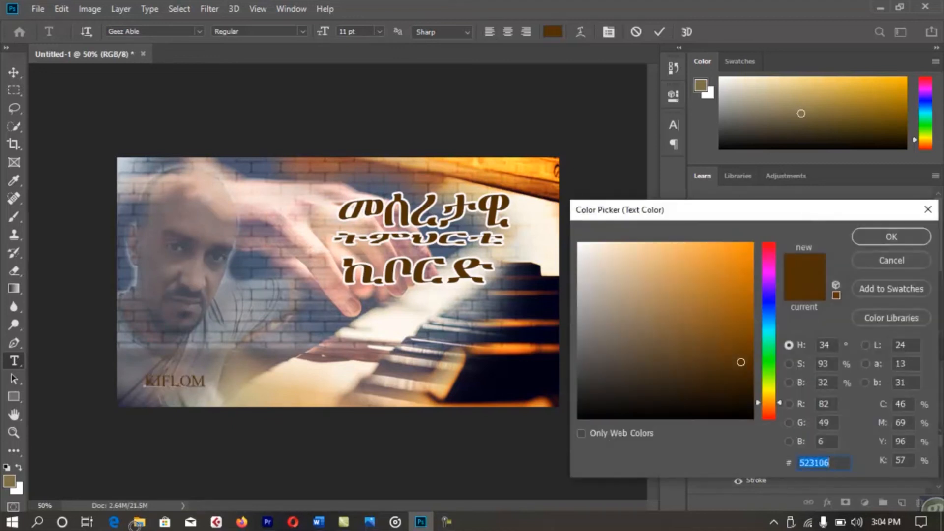
text(e7caa5)
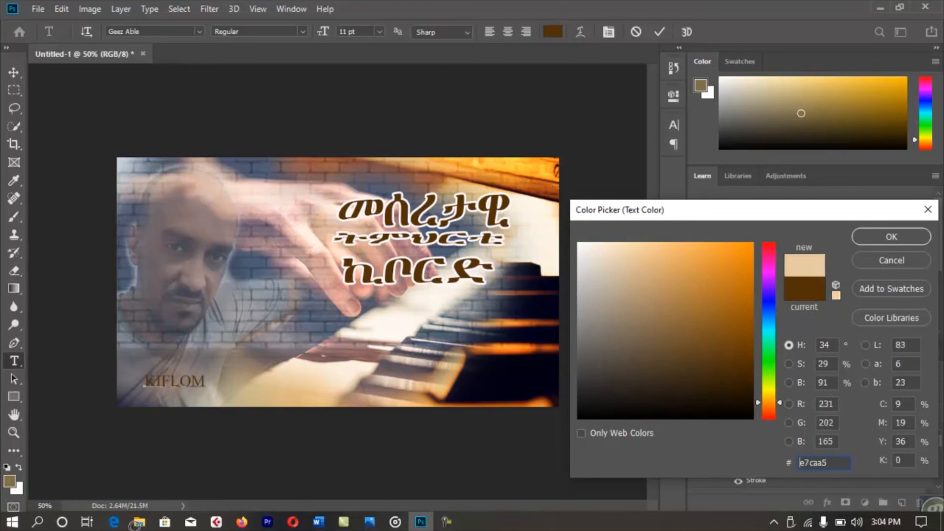
key(Return)
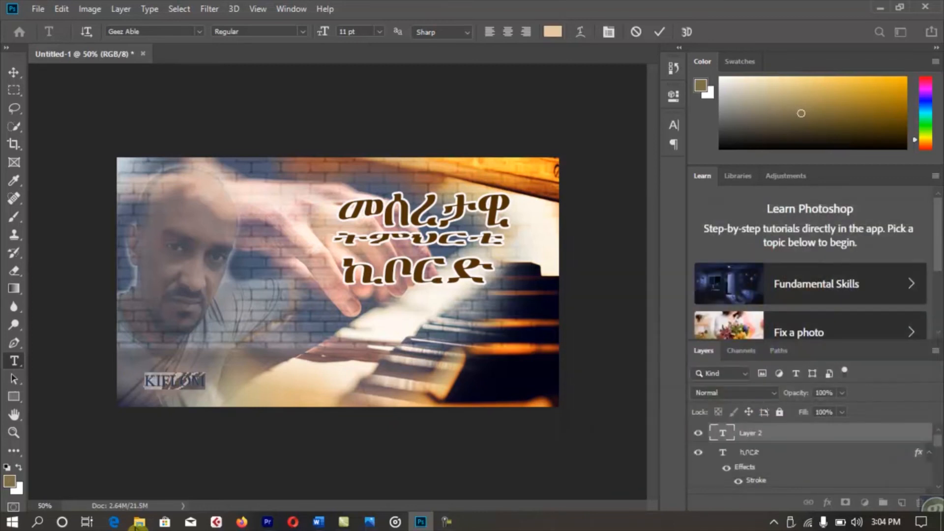
Enlarge the name to about 175% and shift it up and left.
key(ctrl+Return)
key(v)
mouse_move(205, 382)
mouse_down()
mouse_move(249, 381)
mouse_move(199, 356)
mouse_move(192, 363)
mouse_up()
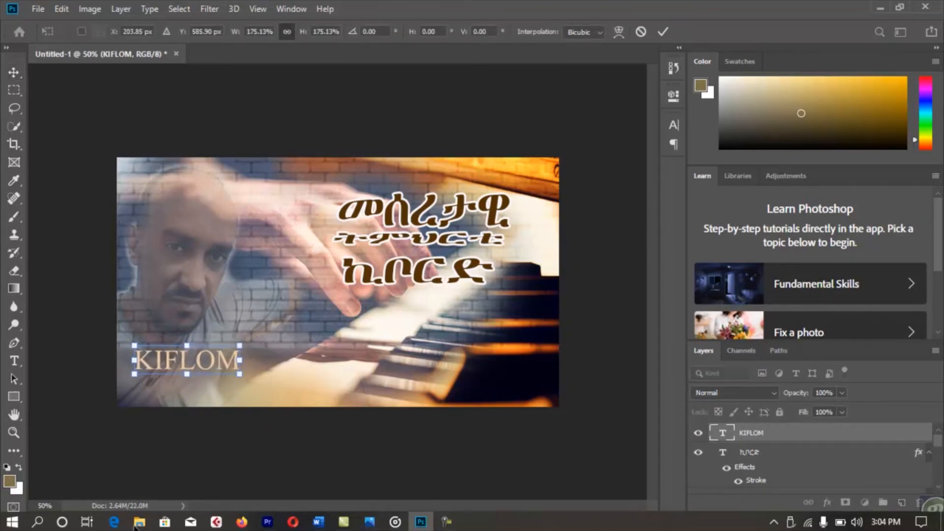
key(Return)
click(212, 445)
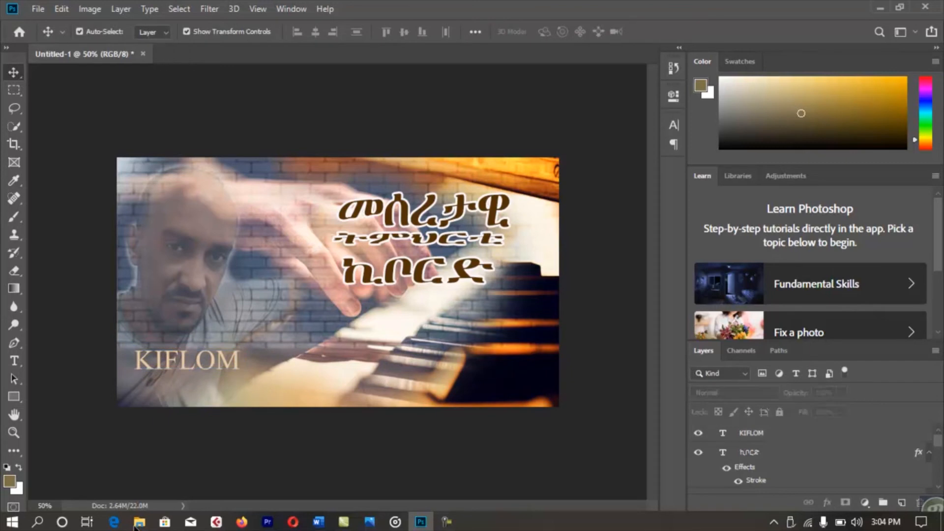
Type the second name below the first and set it in the Gloss And Bloom font.
key(t)
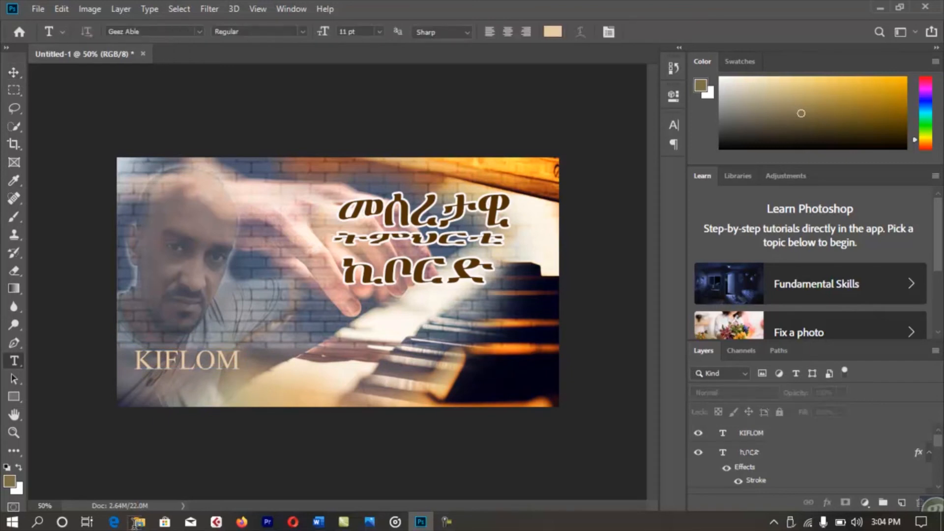
click(149, 398)
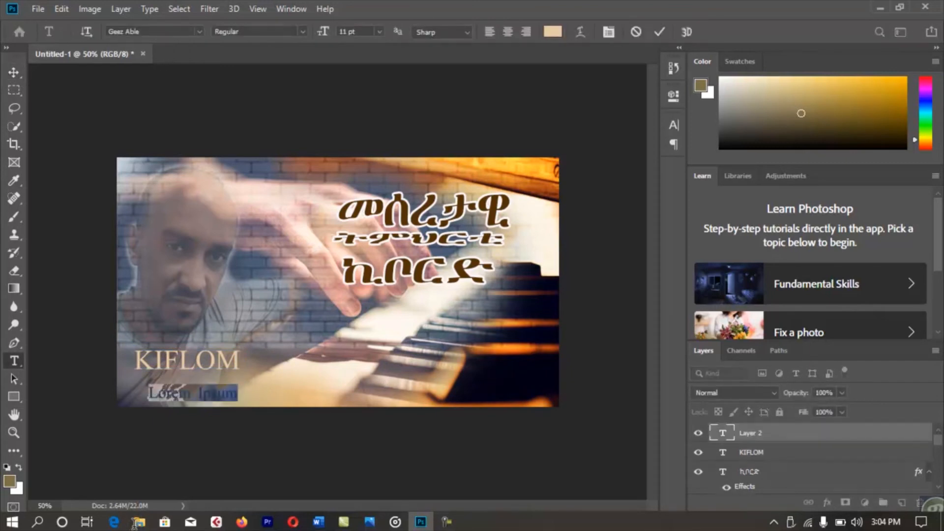
key(ctrl+a)
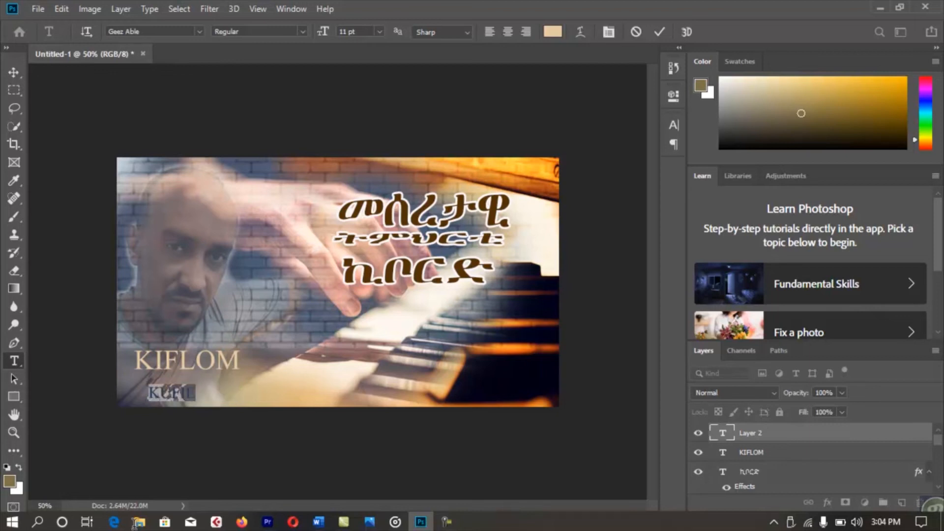
click(199, 32)
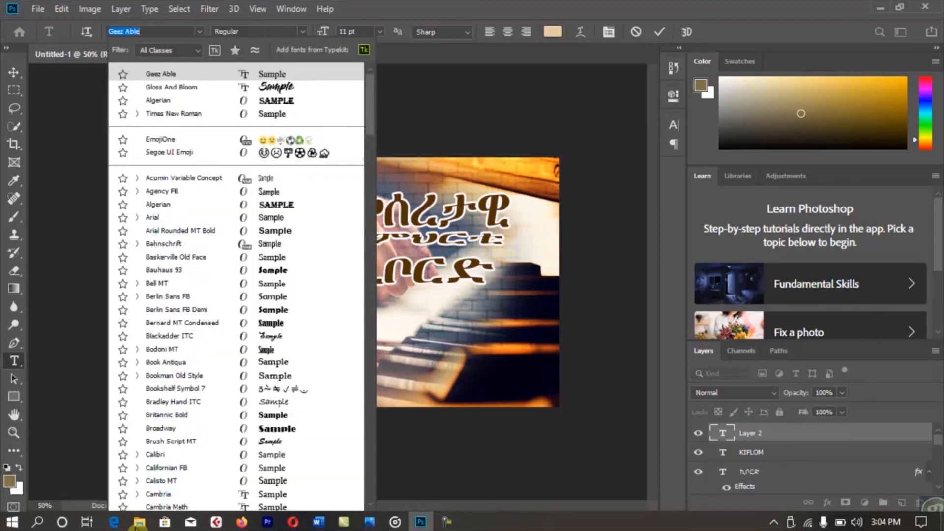
key(Down)
key(Return)
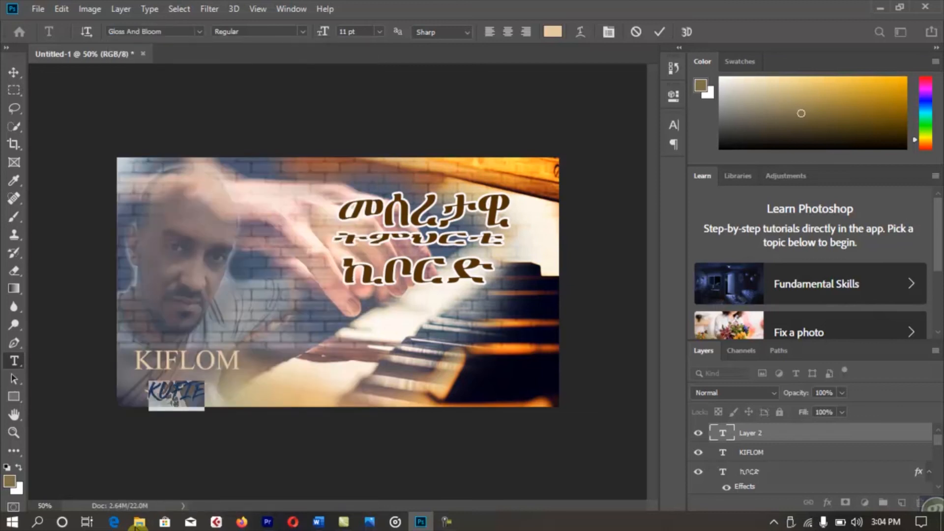
key(ctrl+Return)
Stretch the second name to about 241% width and move it to the top-left corner.
key(v)
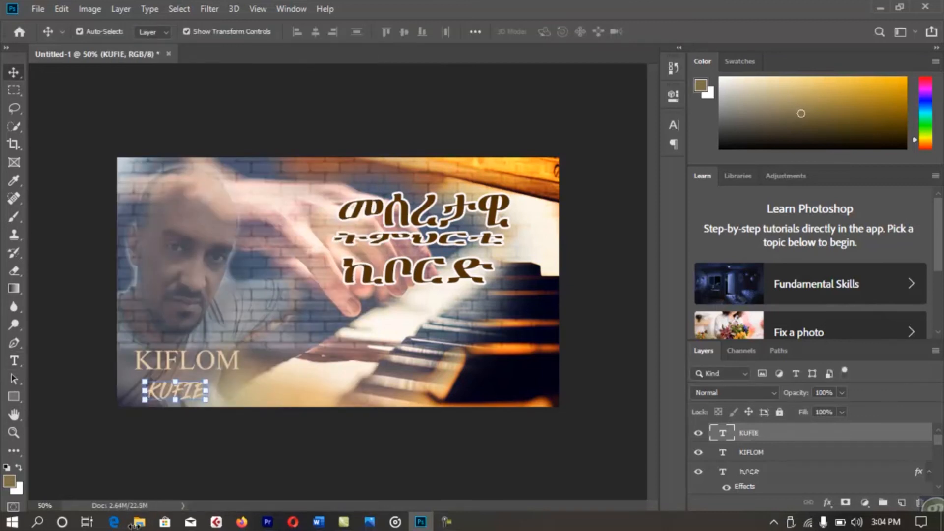
drag(206, 391, 199, 208)
key(Return)
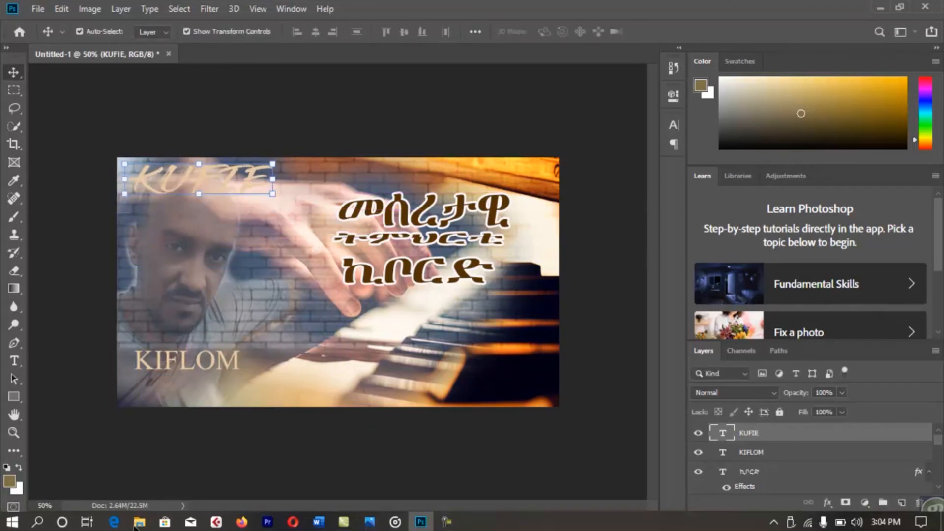
click(135, 526)
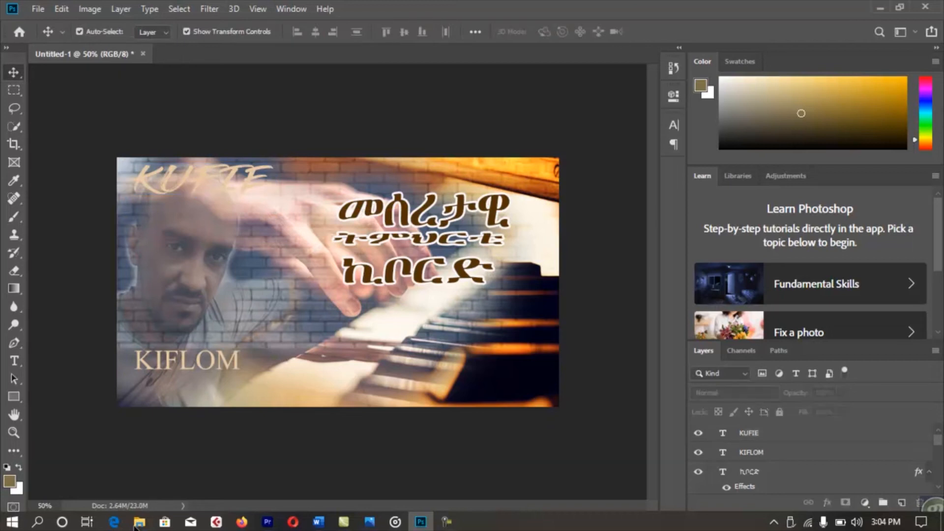
key(t)
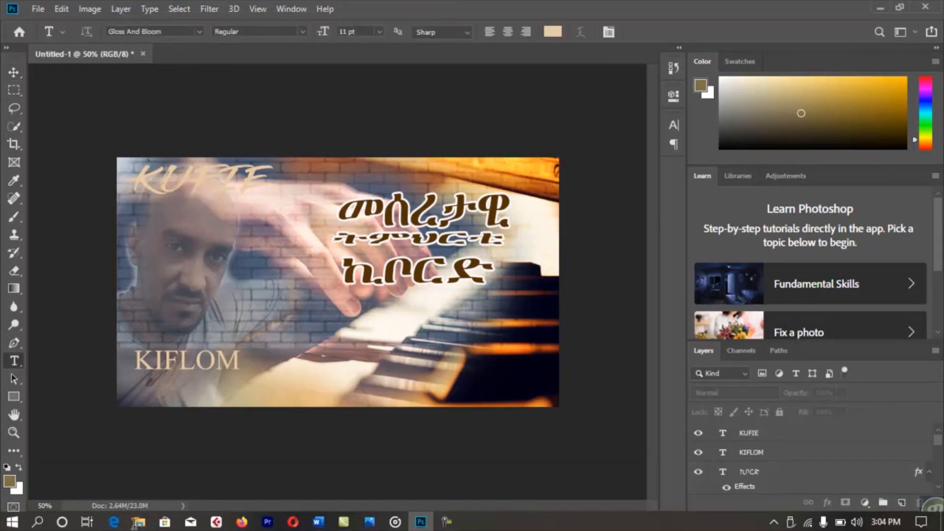
Recolour the top-left name text deep dark brown #422c0f.
click(228, 190)
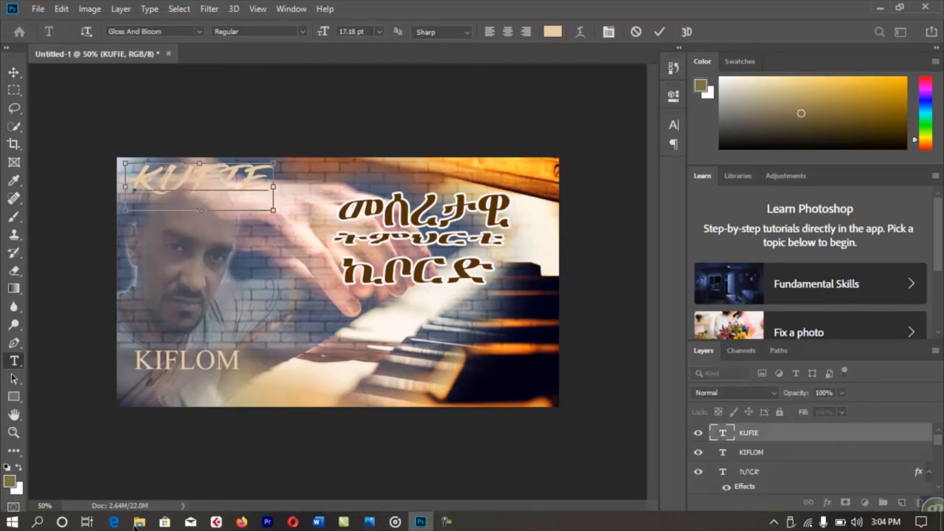
drag(273, 196, 129, 180)
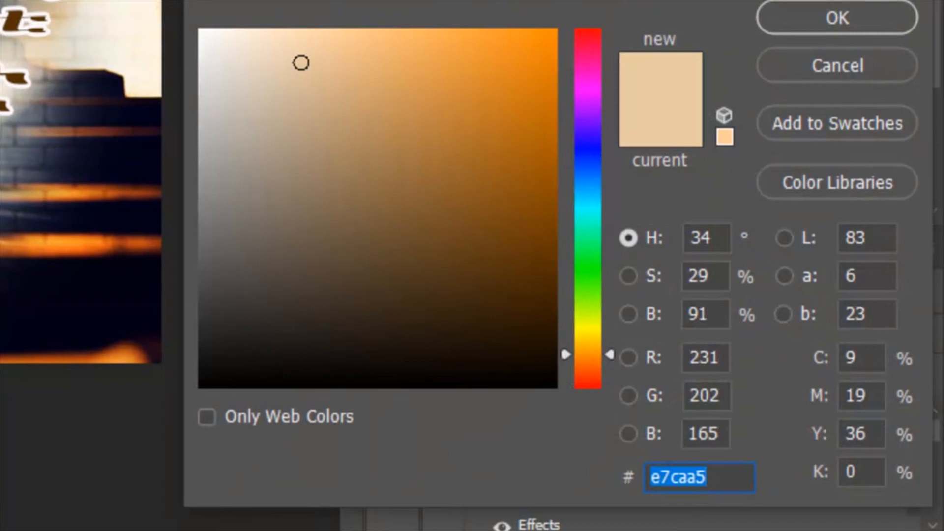
text(523106)
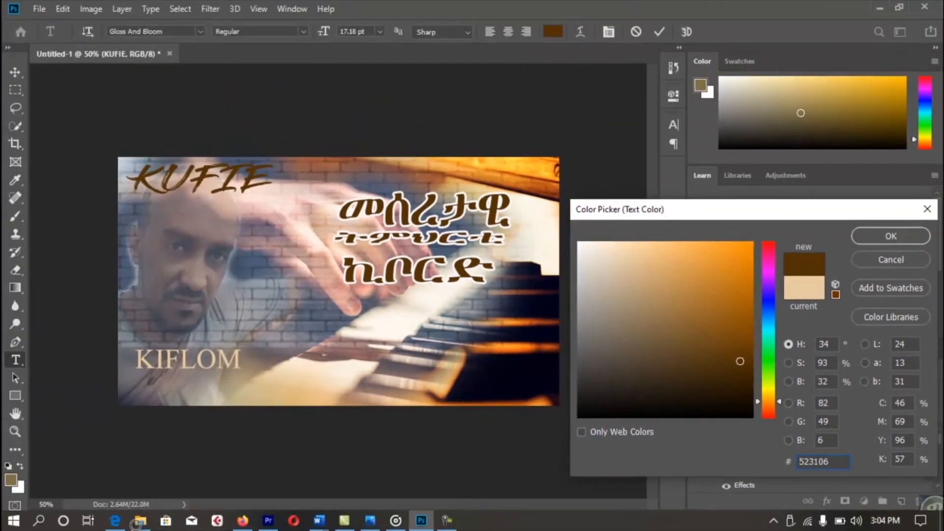
key(ctrl+a)
text(d79c4f)
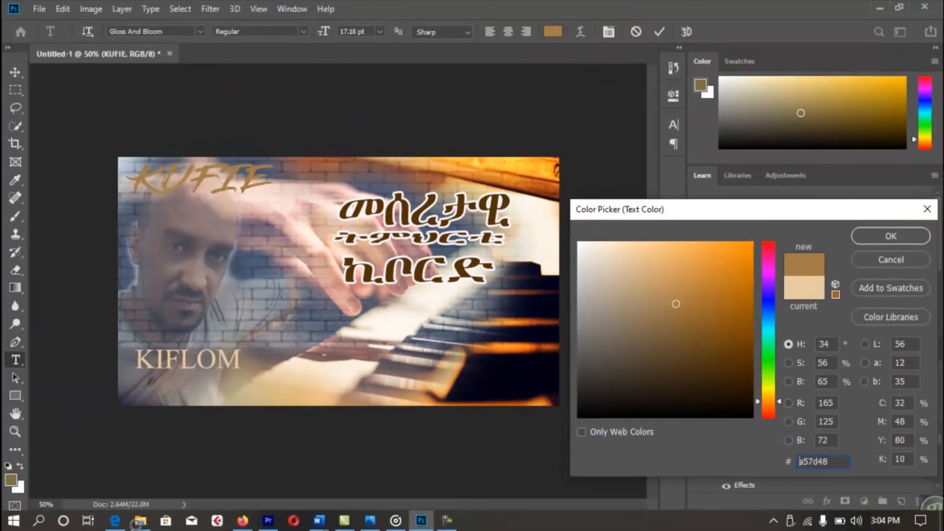
click(742, 270)
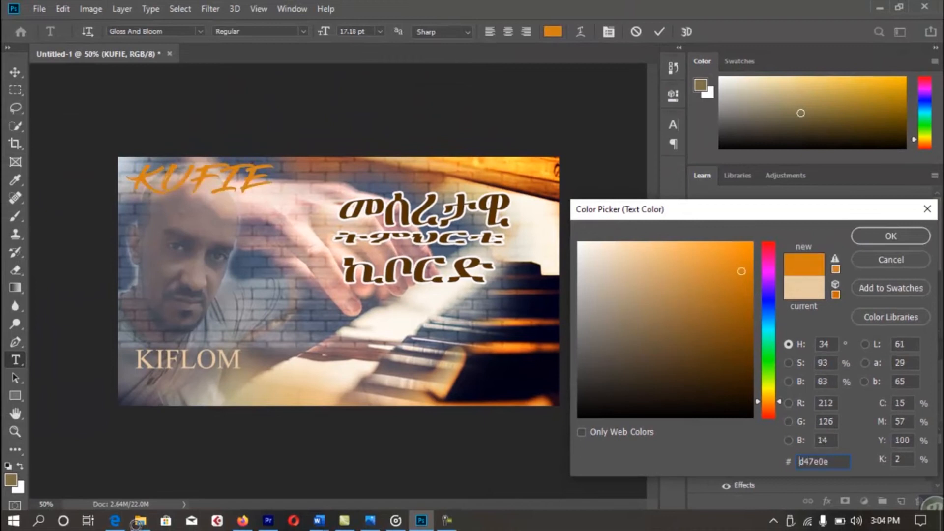
click(743, 331)
click(714, 372)
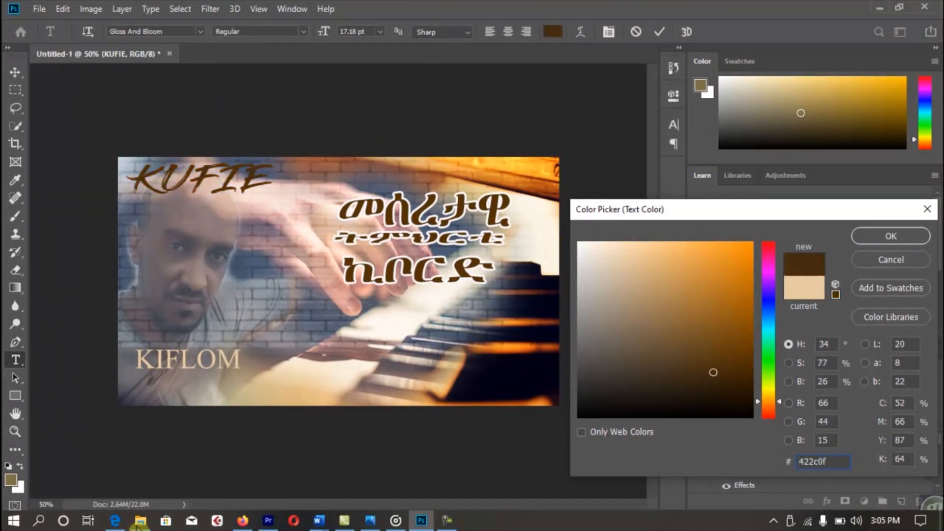
key(Return)
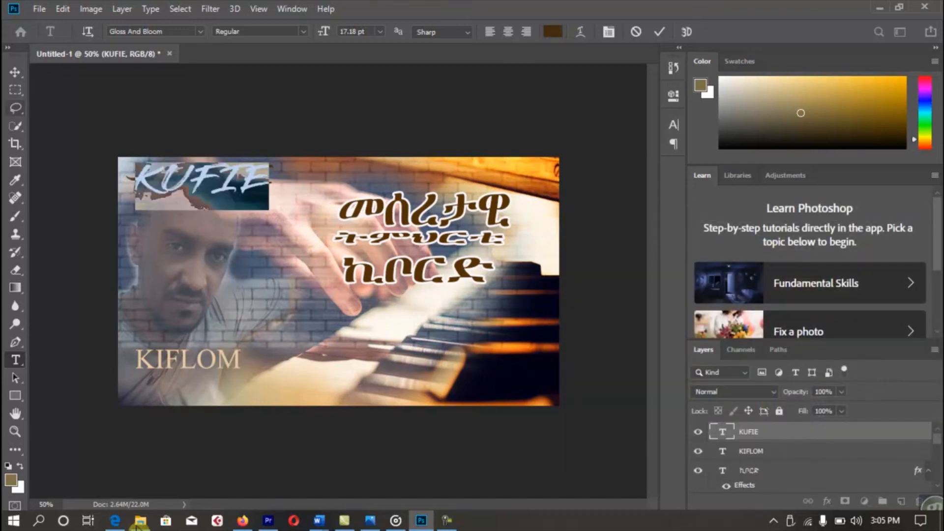
Nudge the dark brown name a few pixels lower in the top-left corner.
click(15, 72)
drag(206, 188, 200, 157)
key(Return)
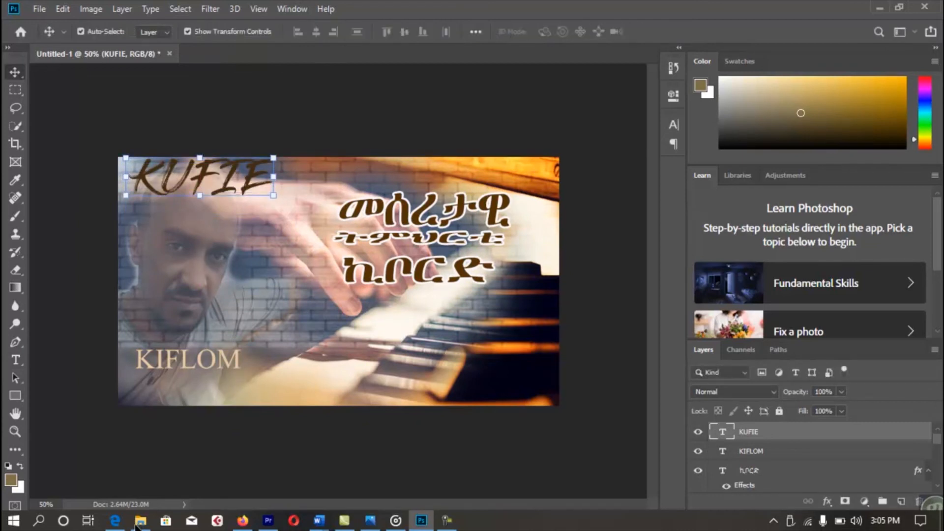
key(Down)
key(Down)
key(Down)
key(Down)
key(Down)
key(Down)
key(Down)
key(Down)
key(Down)
key(Down)
key(Down)
key(Down)
key(Down)
key(Down)
click(292, 86)
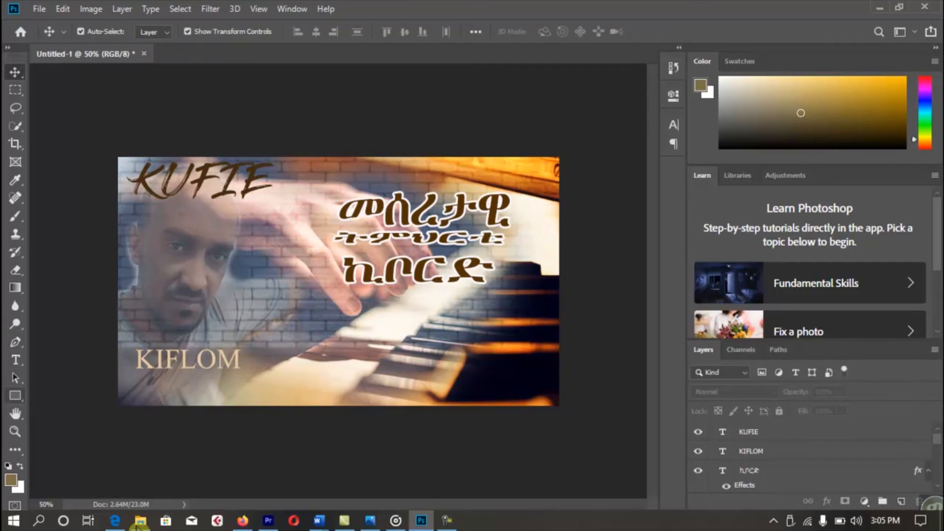
key(u)
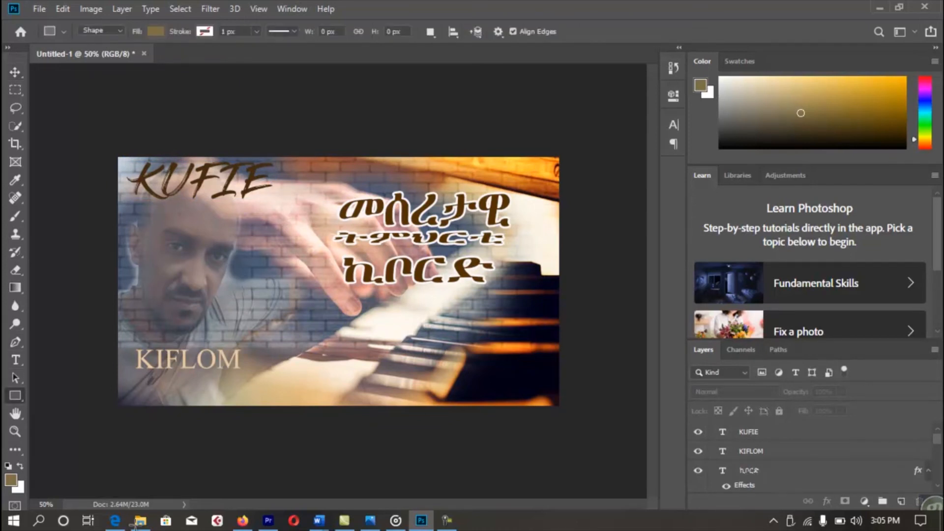
Draw a thin gold bar under the Amharic title and place a copy above it.
drag(294, 292, 540, 295)
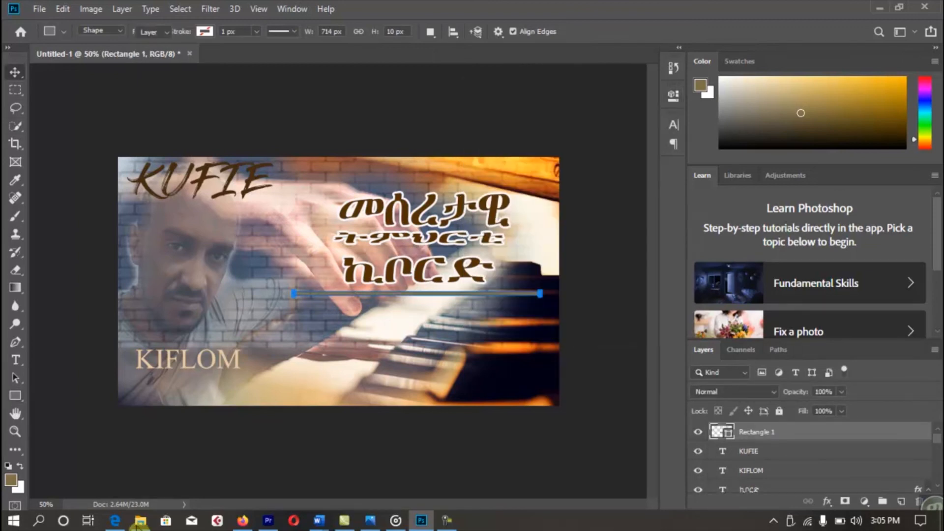
click(15, 73)
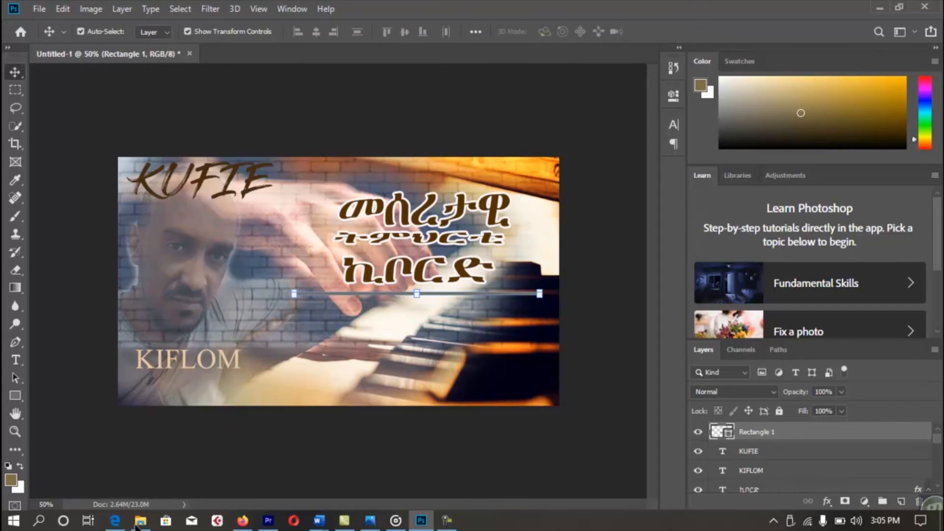
key(ctrl+j)
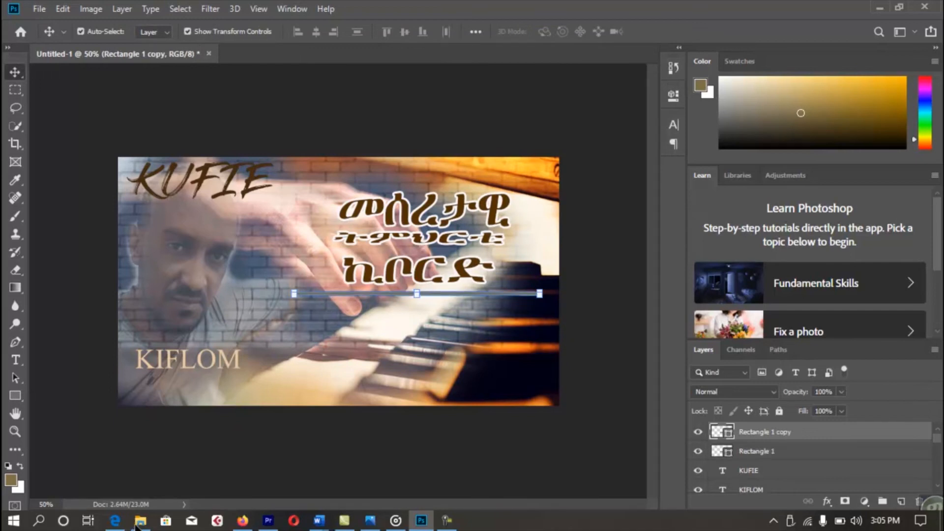
drag(459, 294, 467, 182)
Stamp all visible layers into a new merged Layer 2 on top.
click(481, 116)
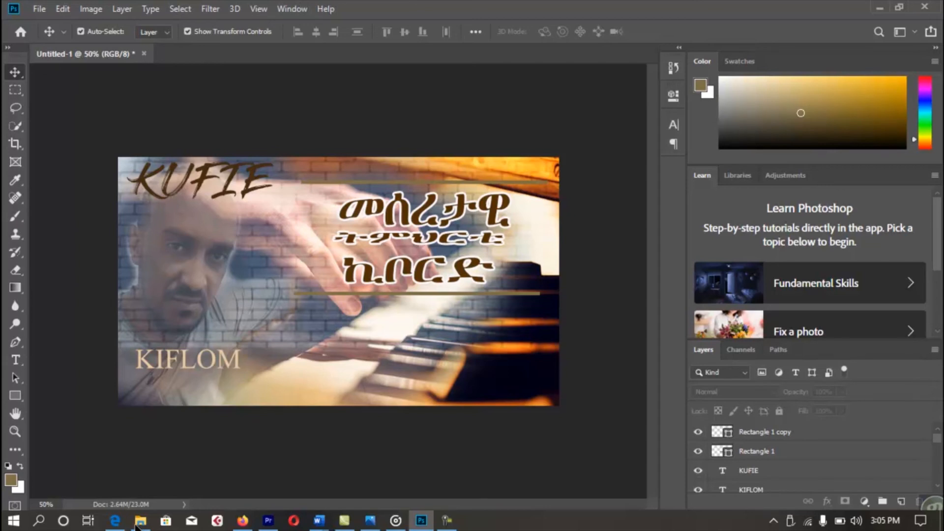
key(ctrl)
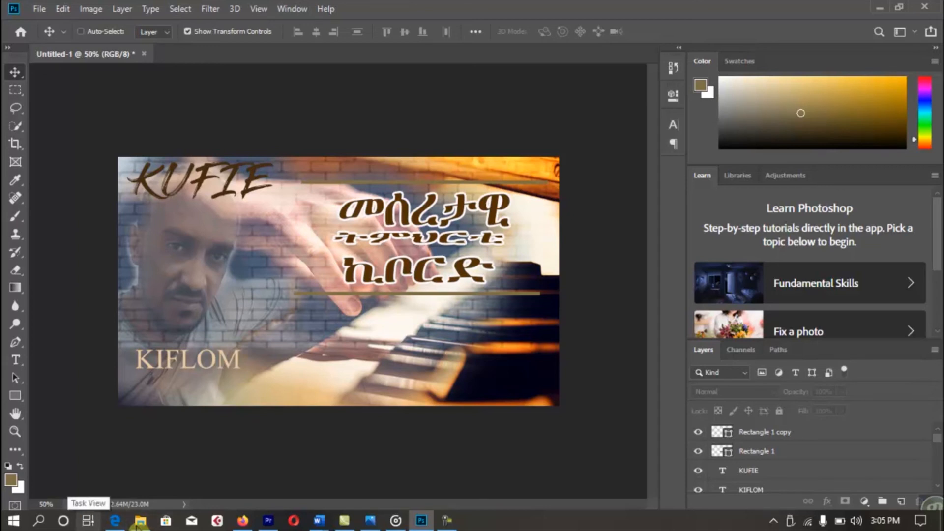
key(ctrl+shift+alt+e)
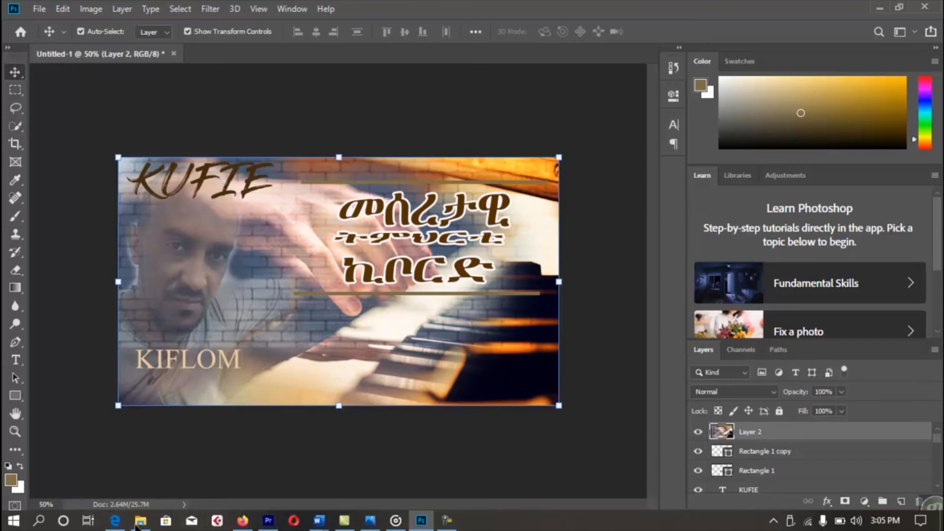
Reselect the merged Layer 2 and open it in the Camera Raw filter.
key(ctrl+alt+a)
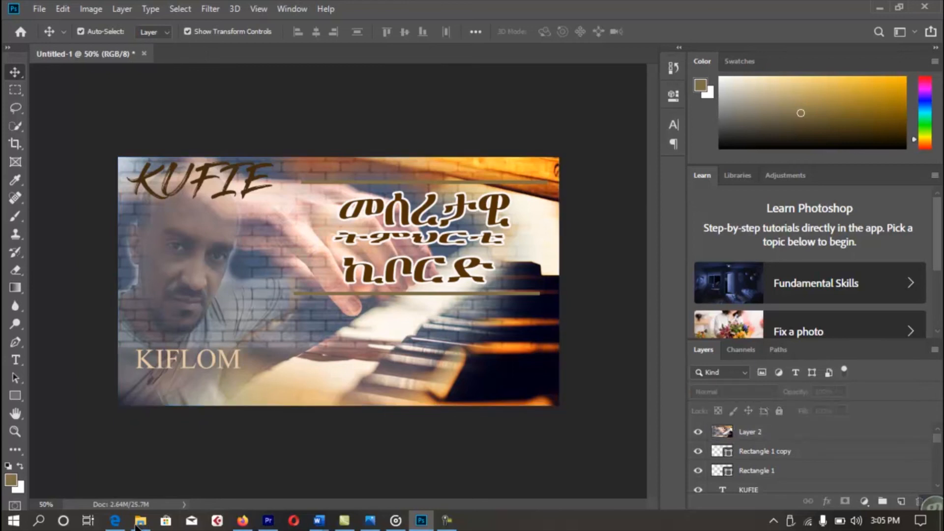
key(ctrl+z)
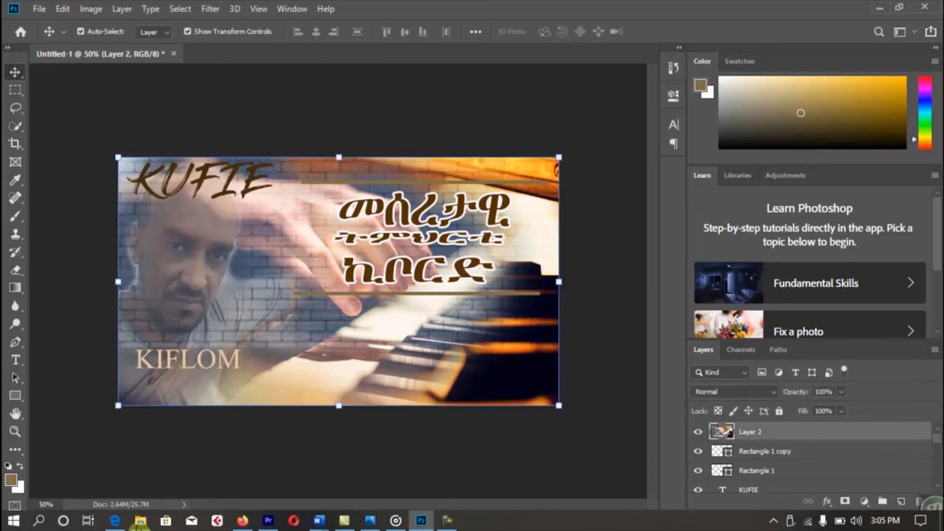
key(alt+t)
key(Down)
key(Down)
key(Down)
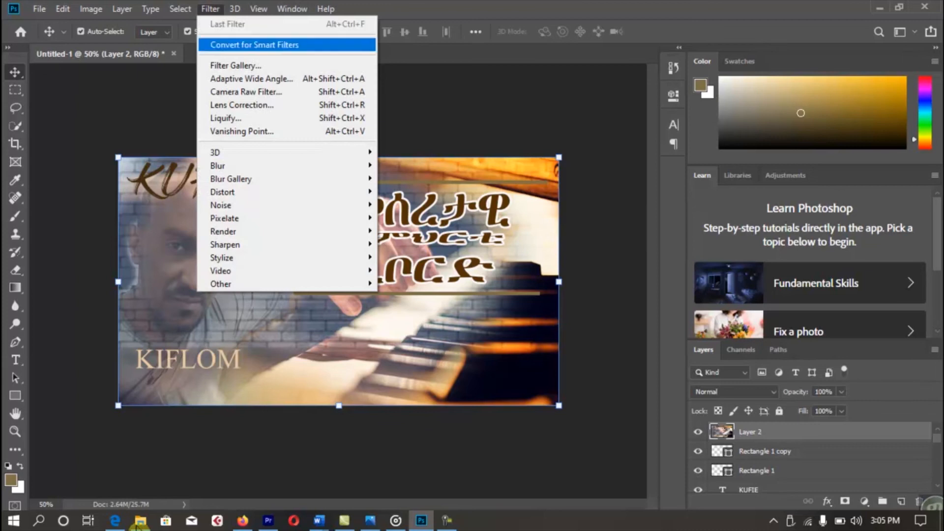
key(Down)
key(Down)
key(Down)
key(Up)
key(Up)
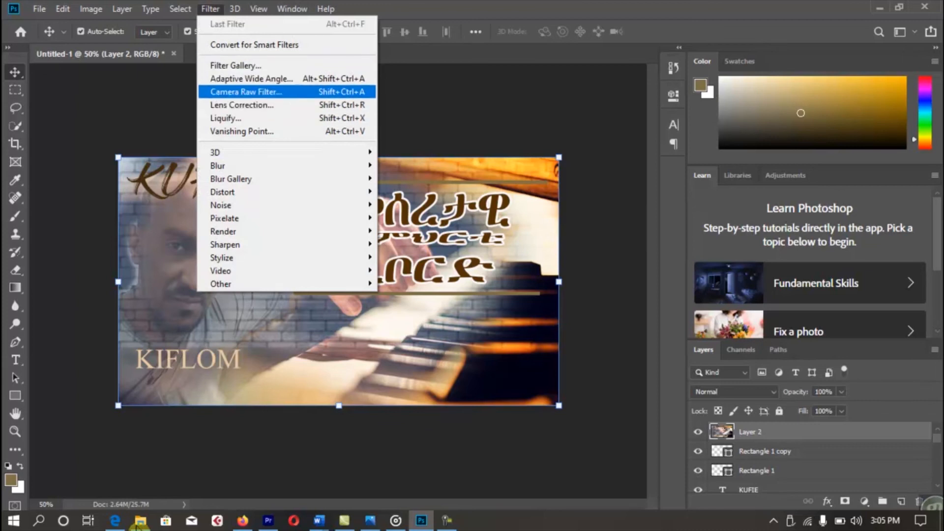
key(Return)
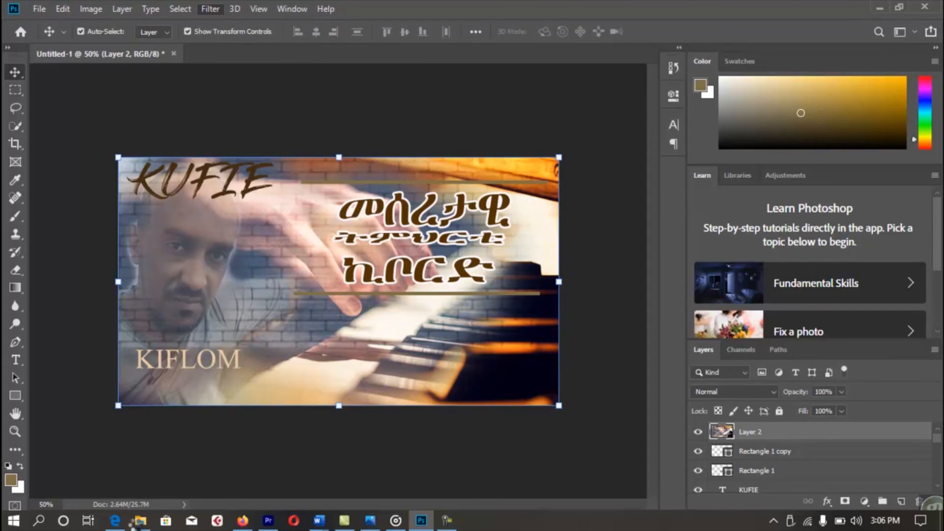
key(shift+ctrl+a)
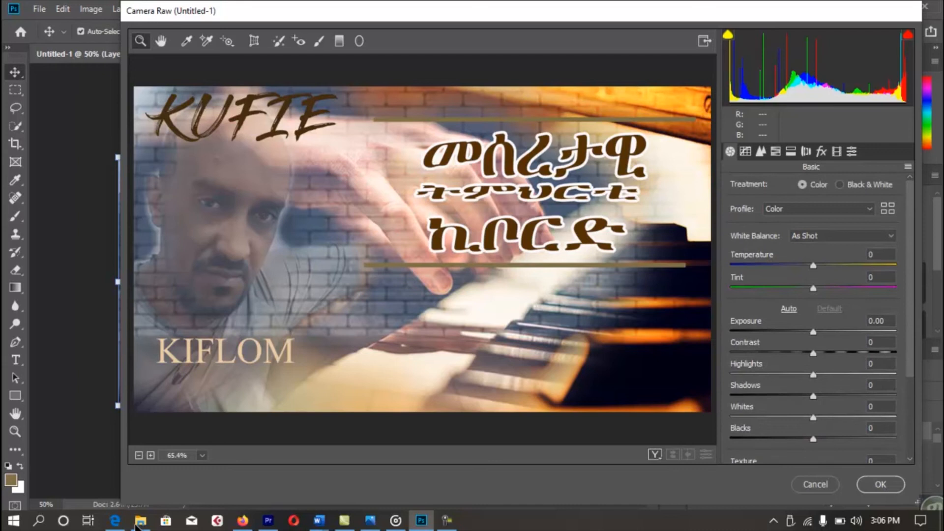
Grade with Temperature +26, Tint -19 and Blacks -74, then apply.
mouse_move(814, 265)
mouse_down()
mouse_move(840, 266)
mouse_move(799, 288)
mouse_up()
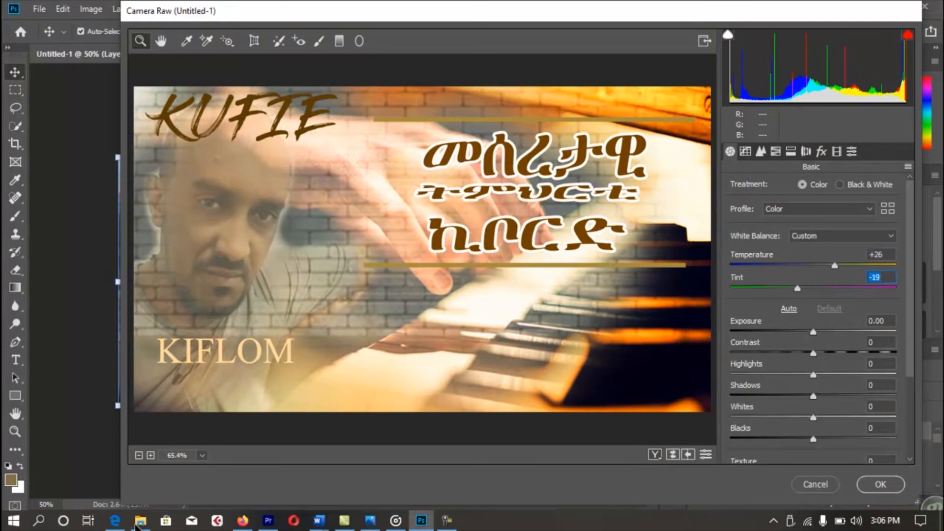
scroll(813, 314, down, 3)
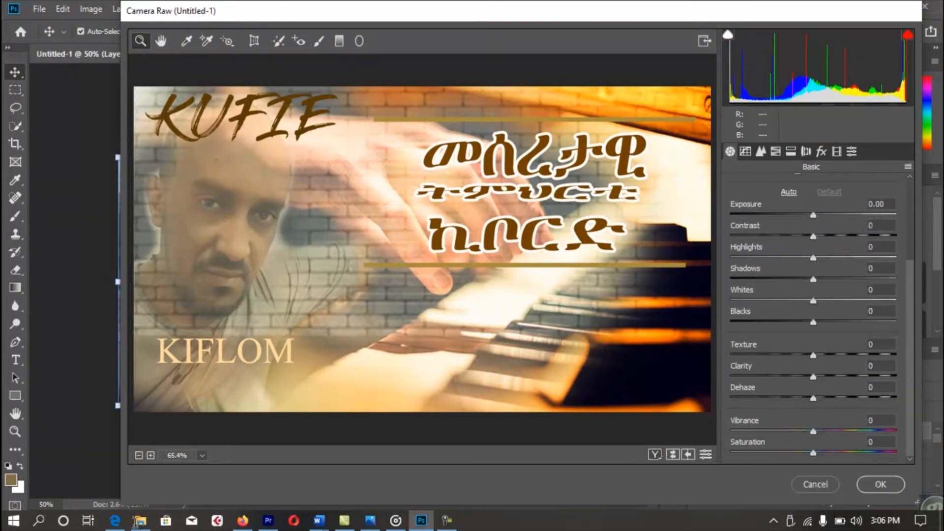
drag(814, 323, 736, 323)
key(Up)
key(Up)
key(Up)
key(Up)
key(Up)
key(Up)
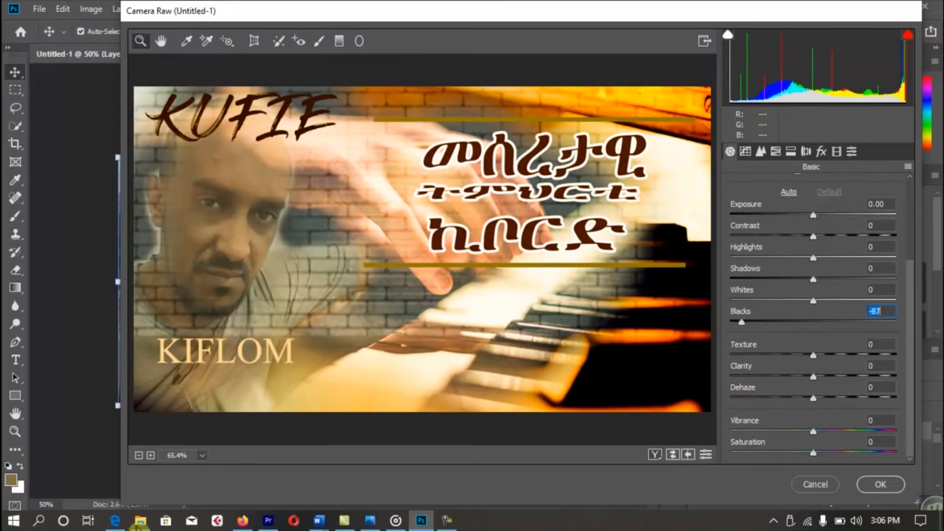
key(Up)
key(Up)
key(Up)
key(Up)
key(Up)
key(Up)
key(Up)
key(Up)
key(Up)
key(Up)
key(Up)
key(Up)
key(Up)
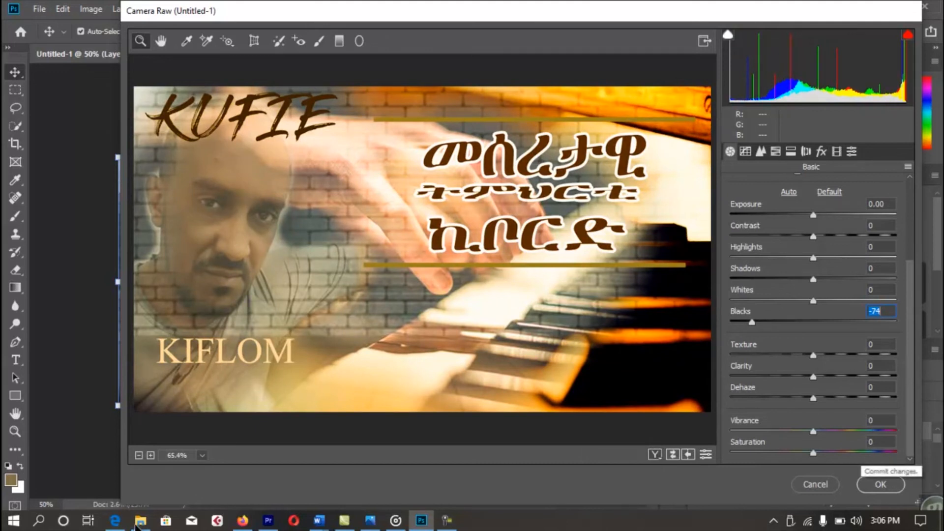
key(Return)
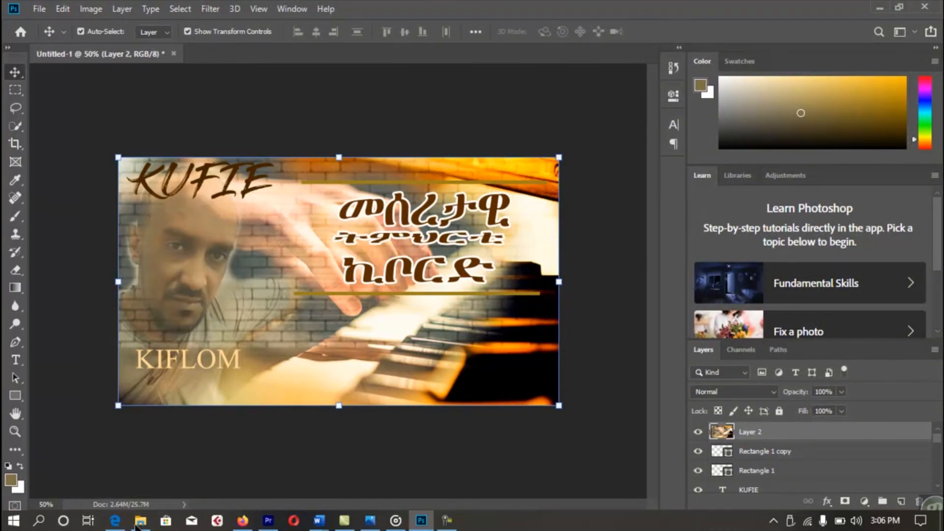
Save As a JPEG named pOSTER in the Children folder, accepting the default JPEG options.
click(137, 526)
click(39, 9)
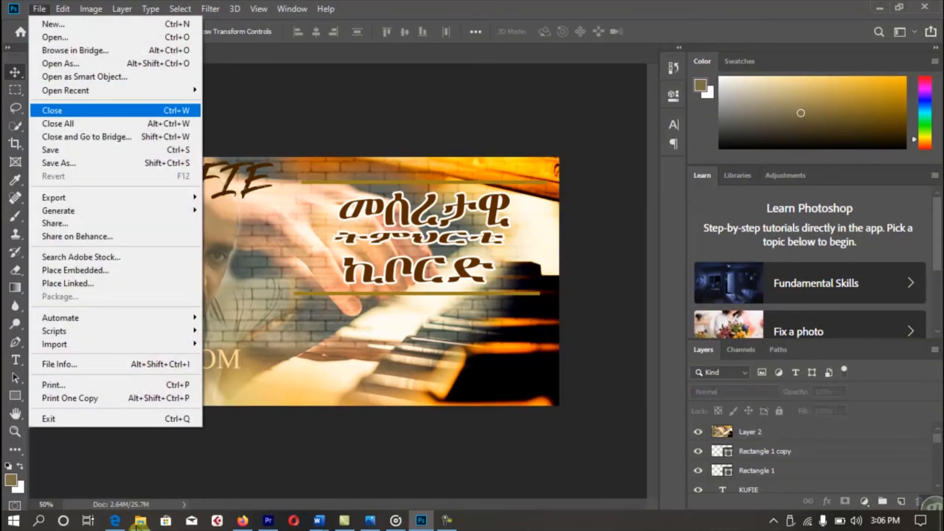
click(59, 163)
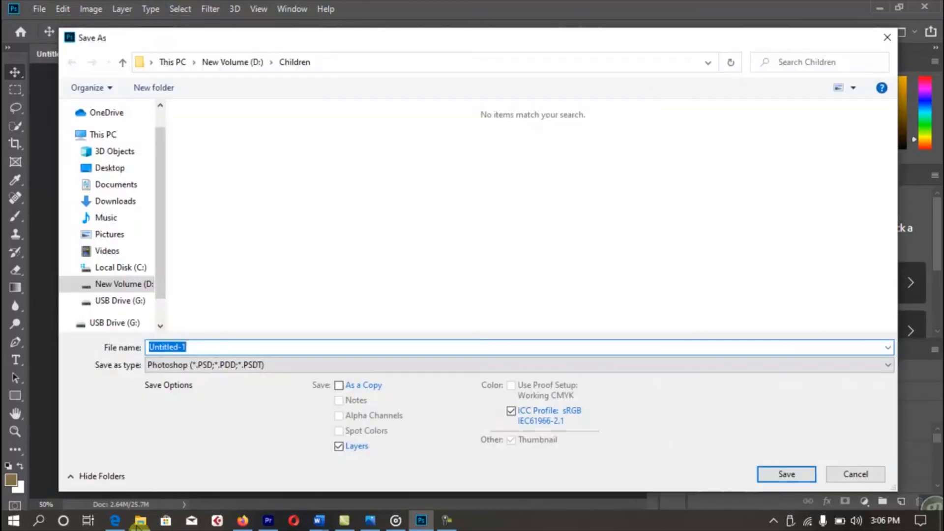
click(241, 366)
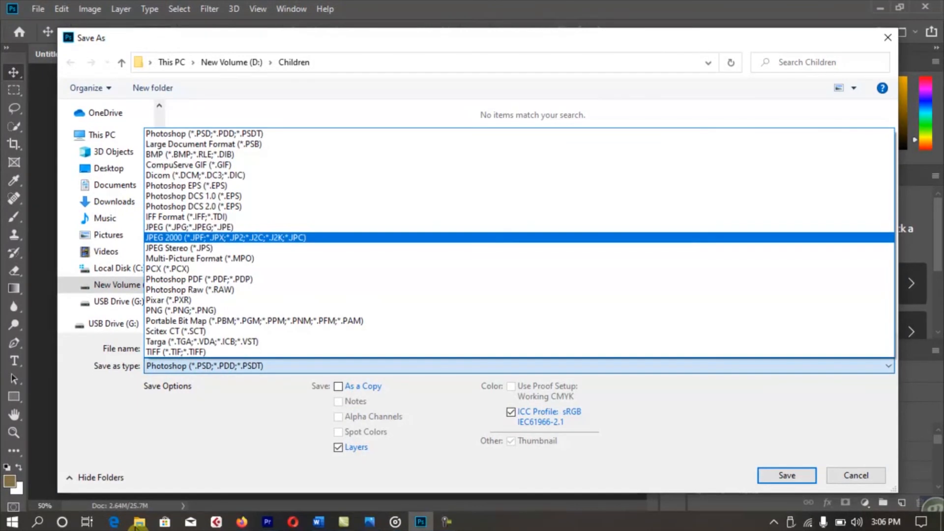
click(190, 227)
click(167, 348)
text(pOSTER)
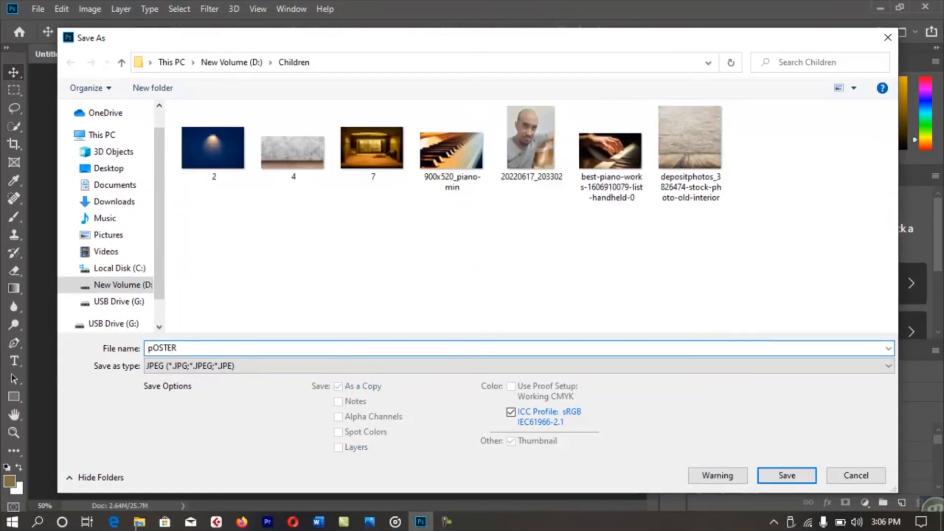
key(Return)
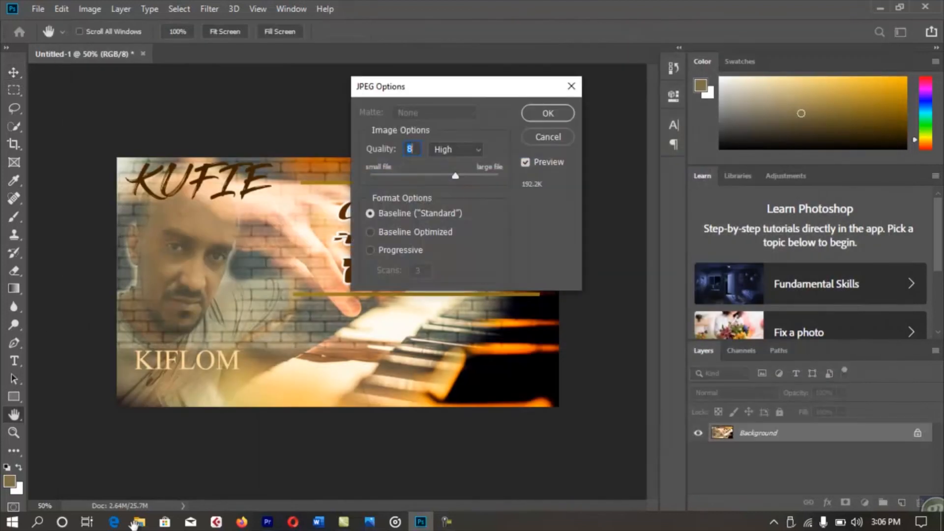
key(Return)
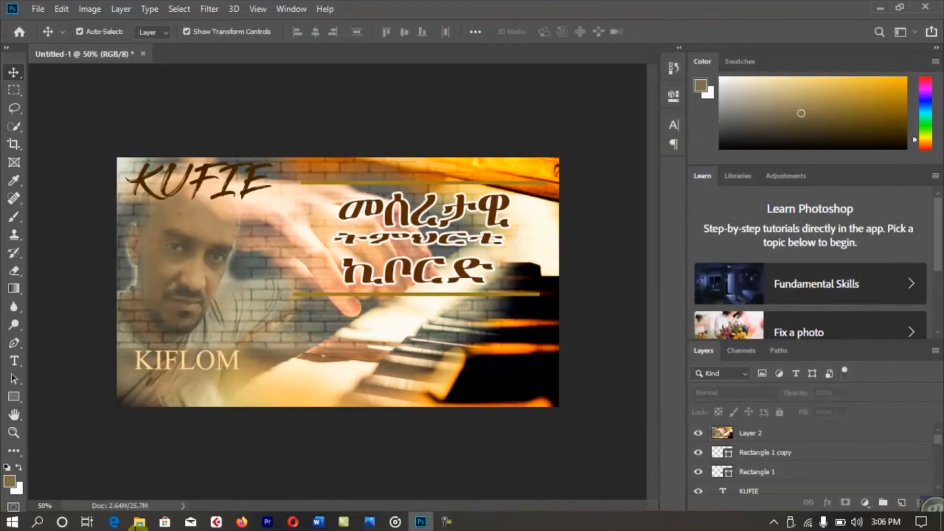
click(242, 522)
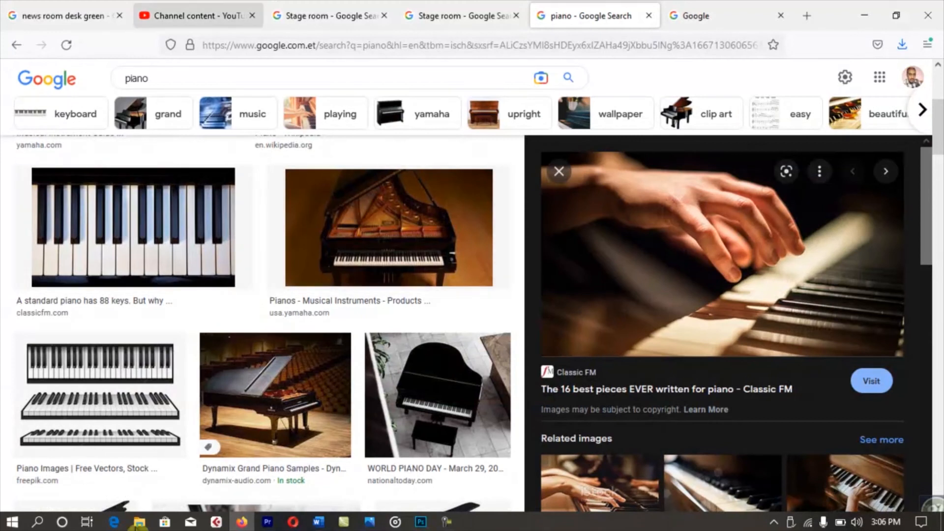
Go to the Channel content tab in YouTube Studio and open the CREATE menu.
click(197, 16)
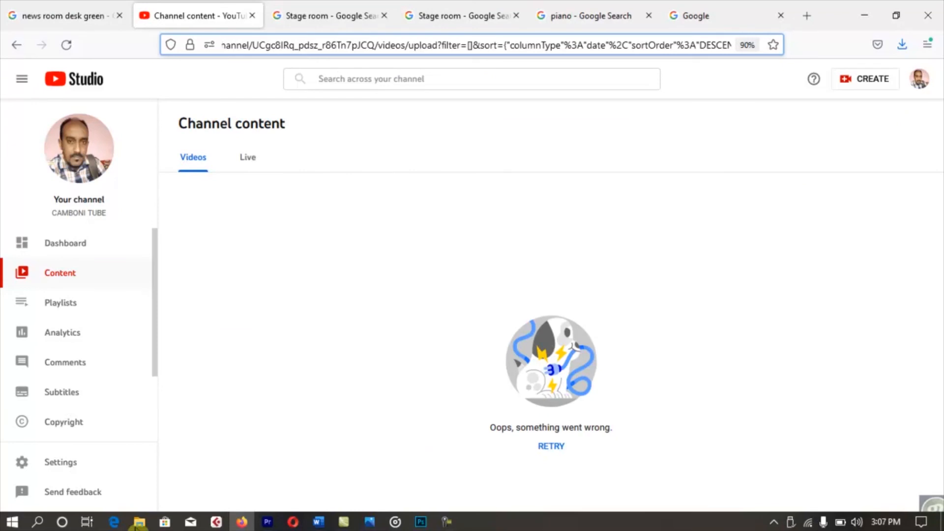
click(865, 78)
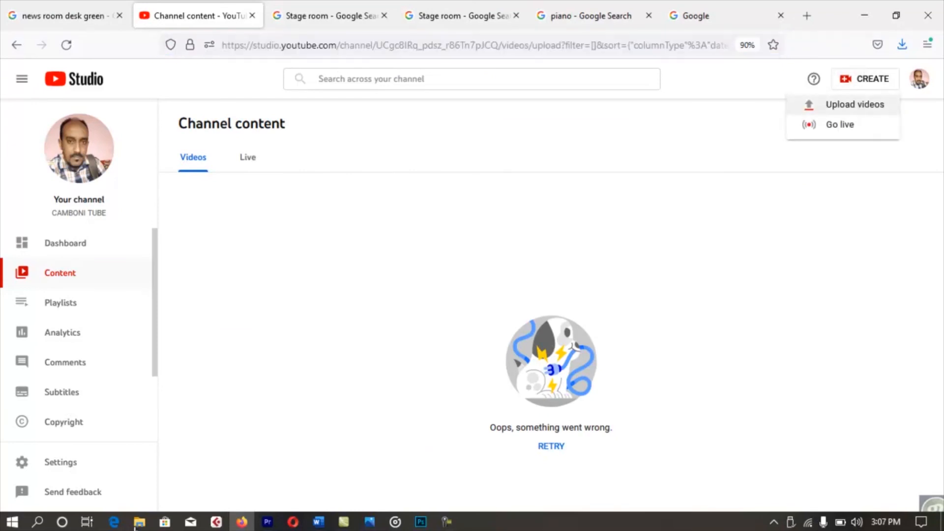
click(855, 105)
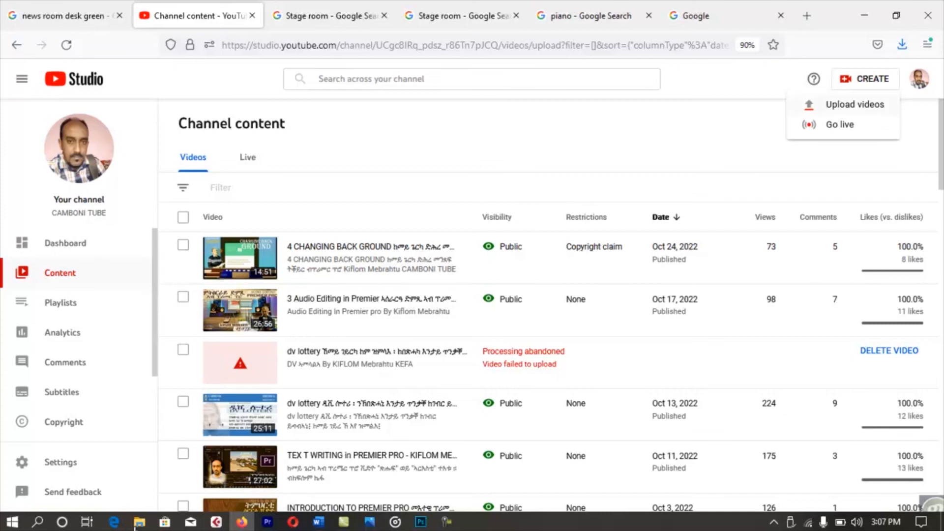
Start uploading the video 4 CHANGING BACK GROUND through Upload videos.
click(855, 104)
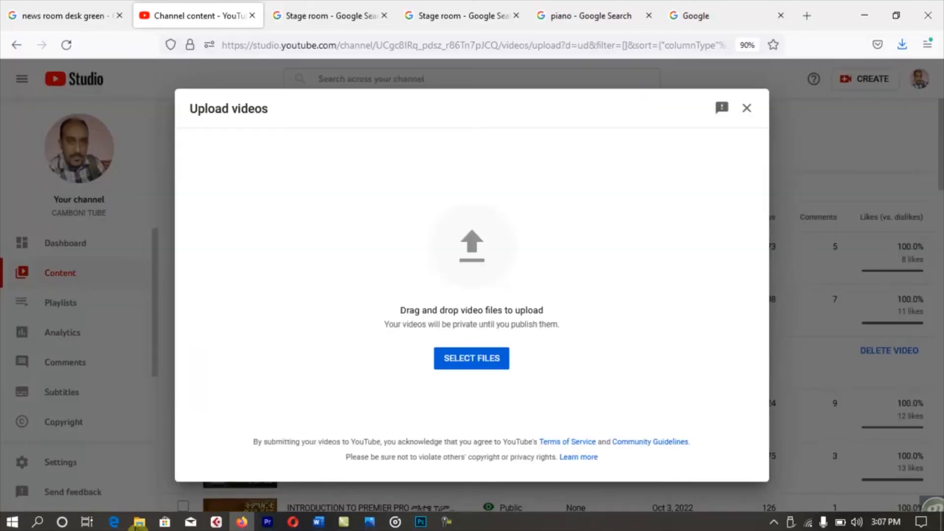
click(471, 359)
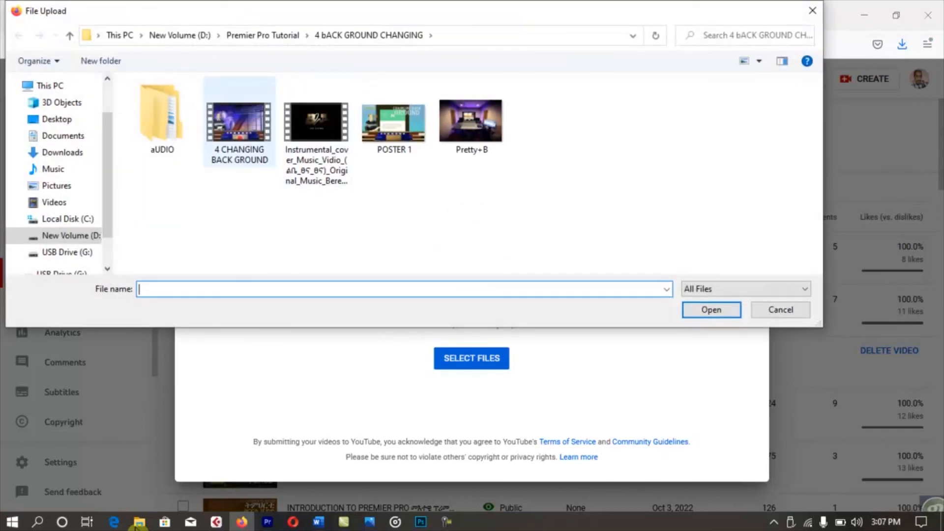
click(240, 127)
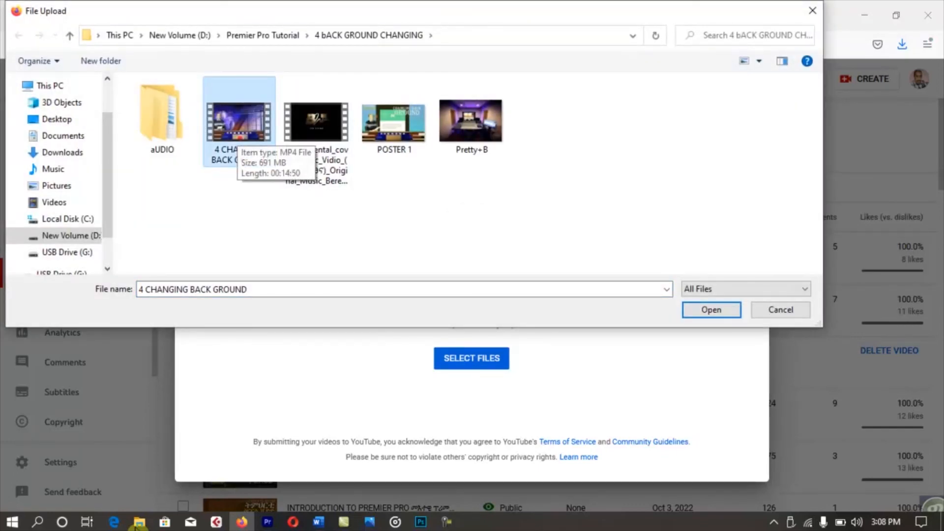
click(711, 309)
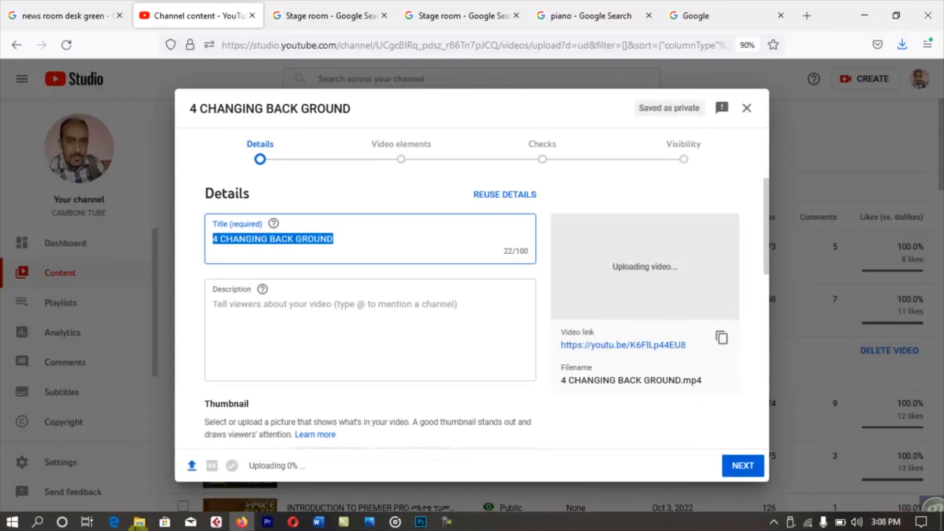
Set the pOSTER image from D:\Children as the video's custom thumbnail.
click(335, 320)
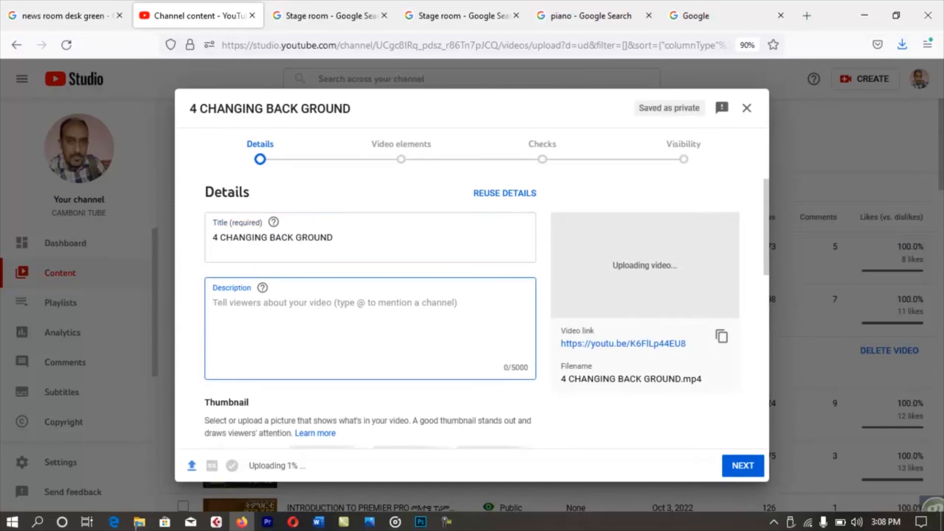
scroll(369, 320, down, 3)
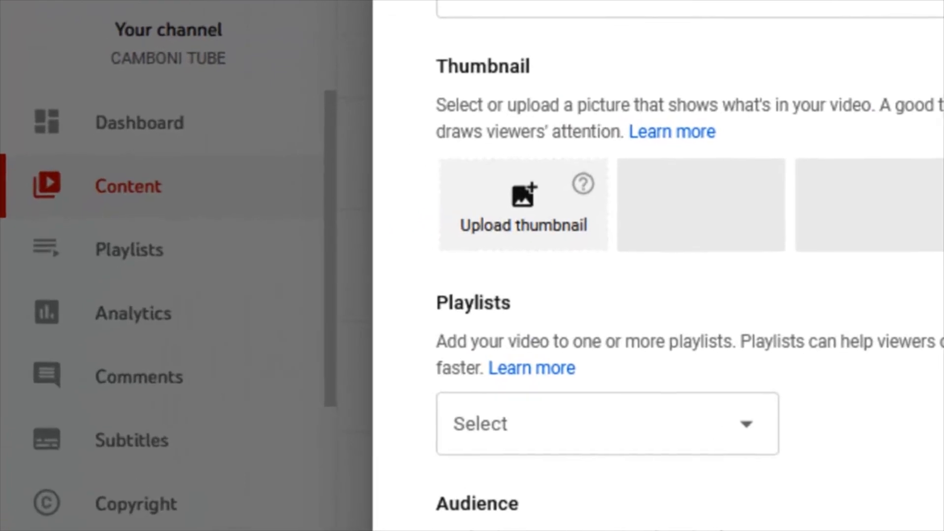
click(519, 206)
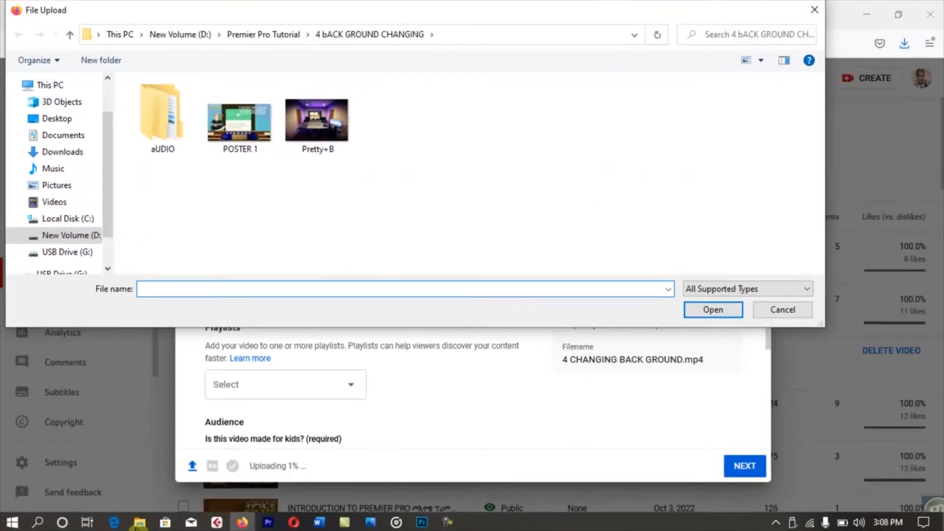
click(181, 35)
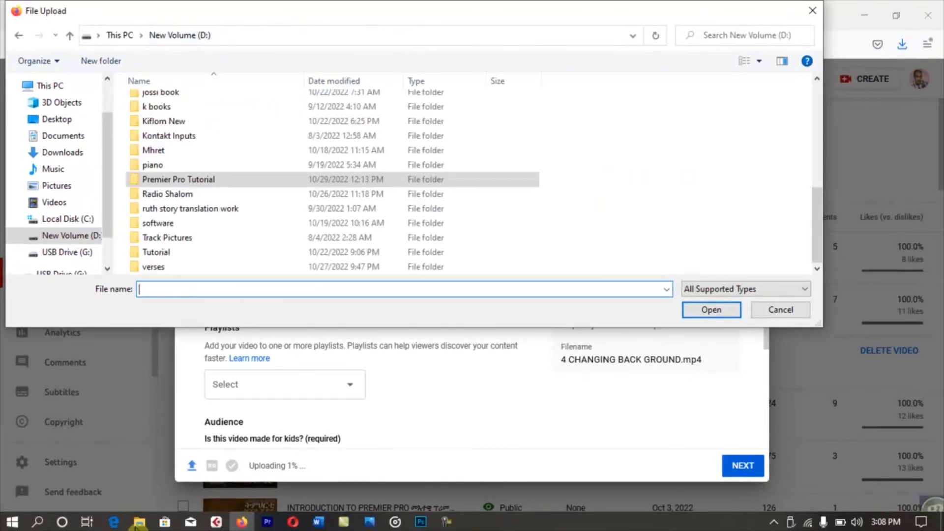
scroll(163, 117, up, 6)
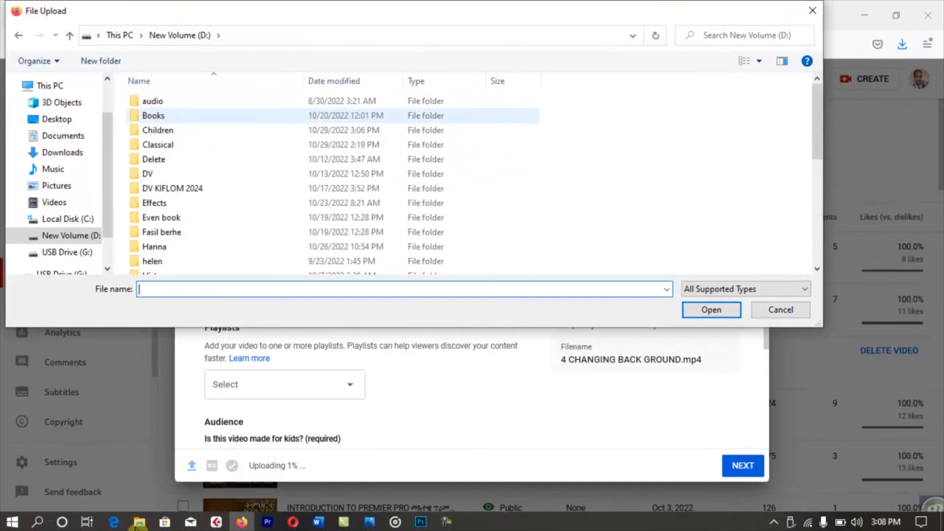
double_click(158, 129)
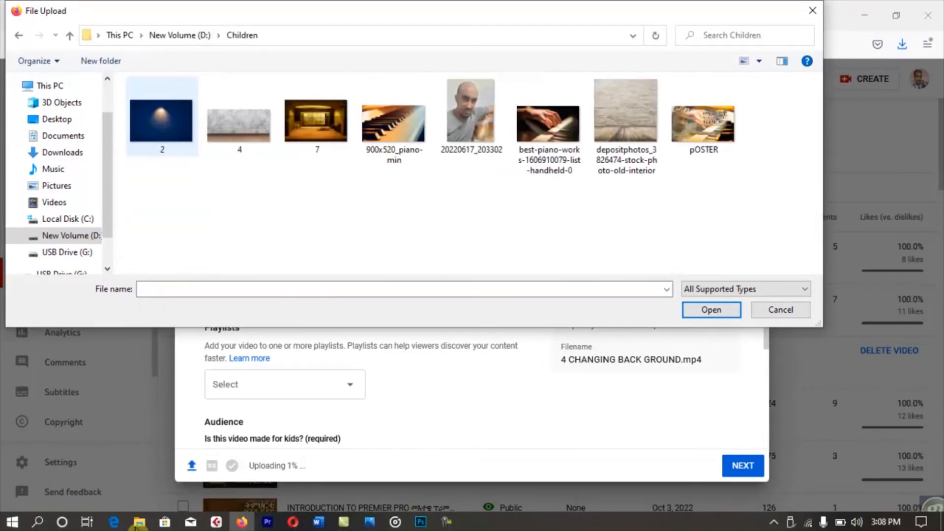
double_click(703, 124)
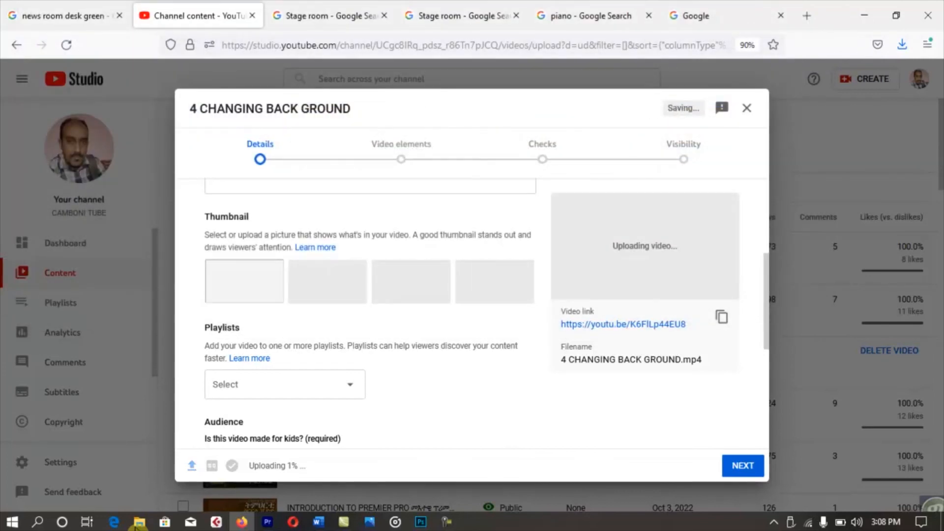